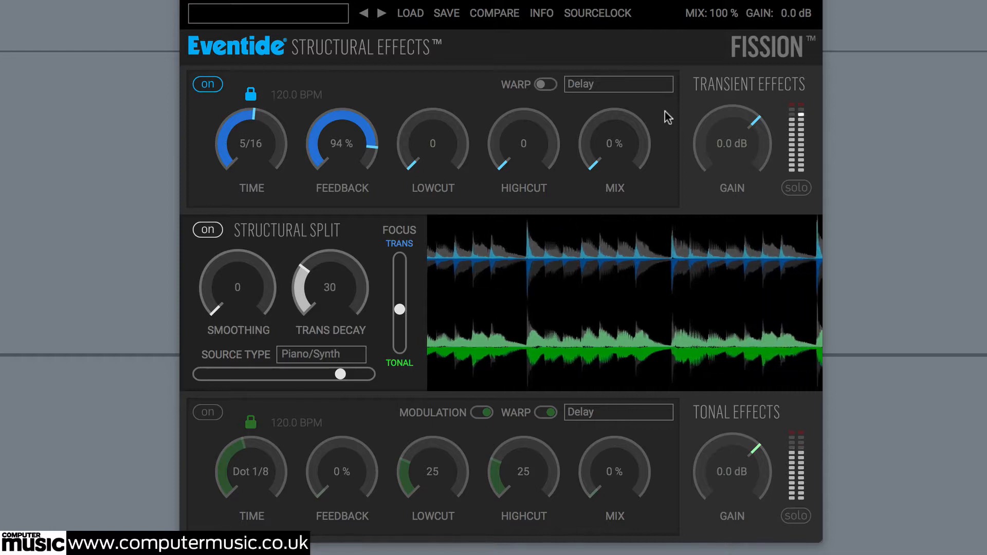
Audition the Tap Delay, Dynamics and Phaser types for the transient effects, and return to Delay
click(616, 85)
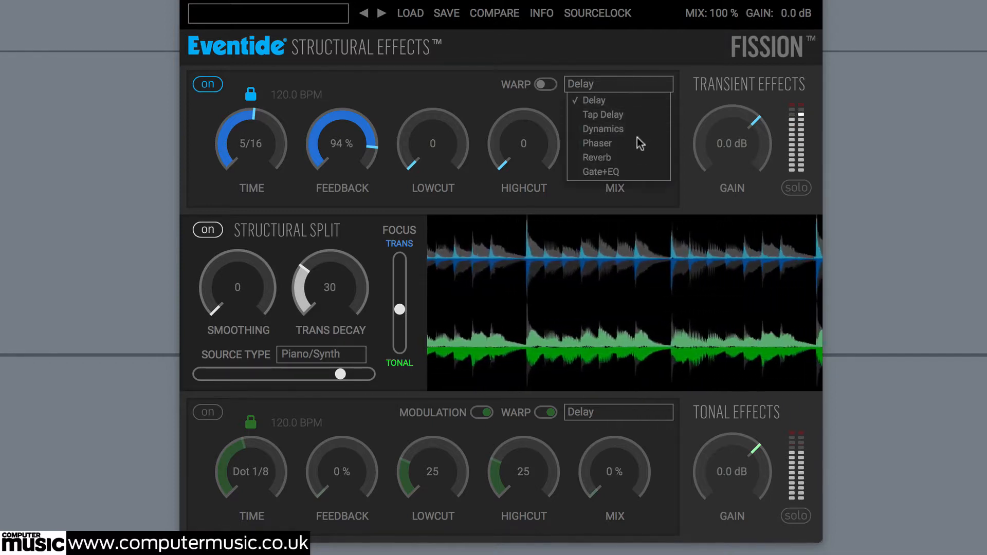
click(627, 100)
click(619, 82)
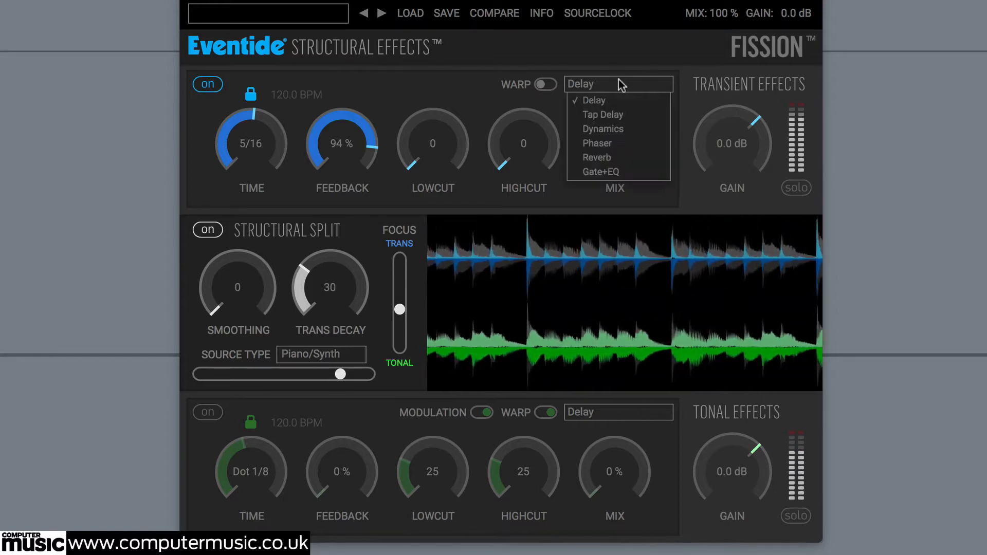
click(620, 112)
click(637, 89)
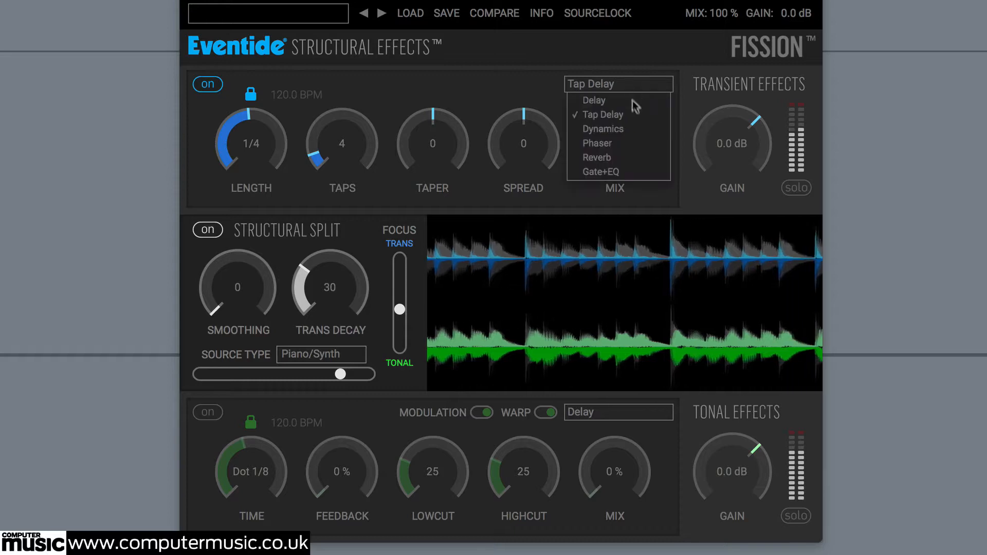
click(636, 129)
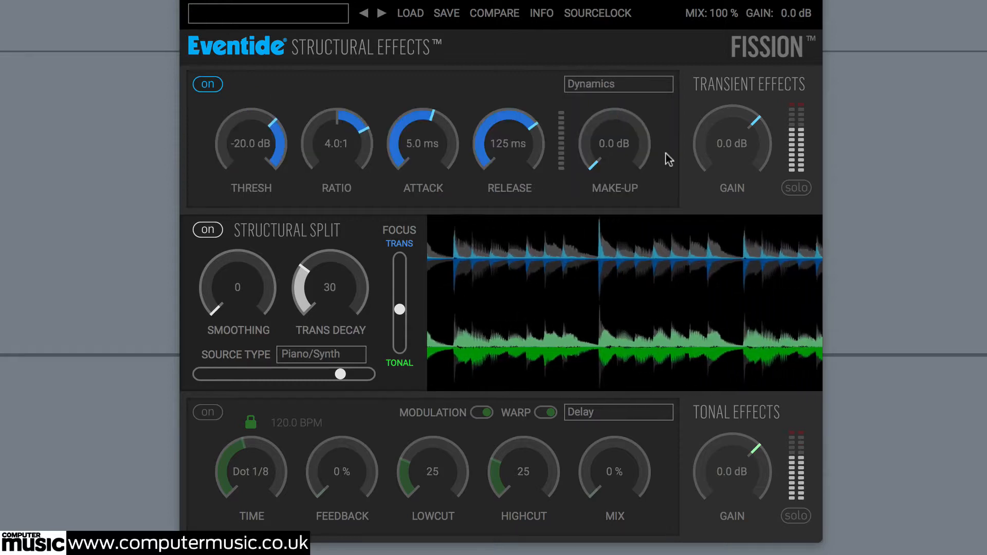
click(616, 84)
click(625, 145)
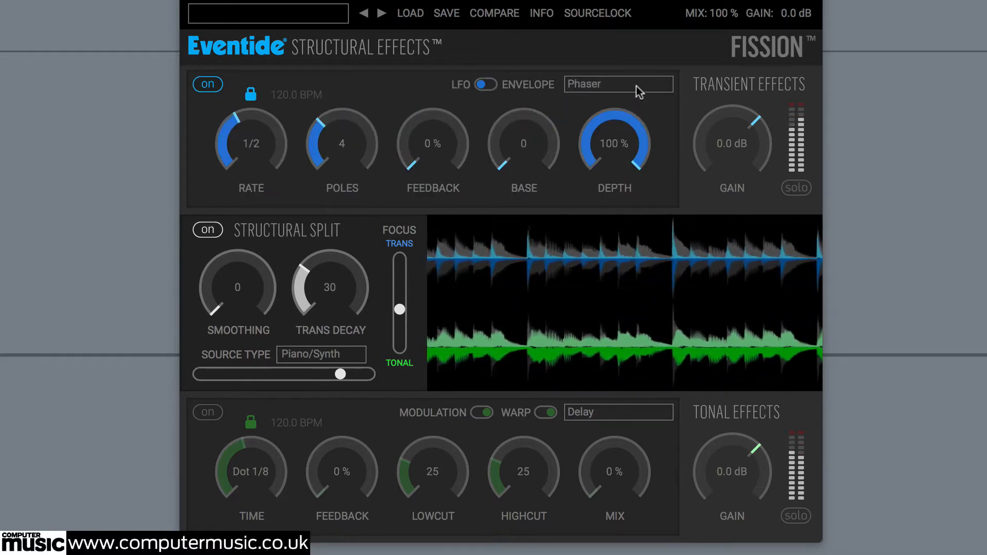
click(636, 86)
click(620, 98)
Set the transient delay's Mix to 46%, switching the transient effects off and on to compare
click(208, 84)
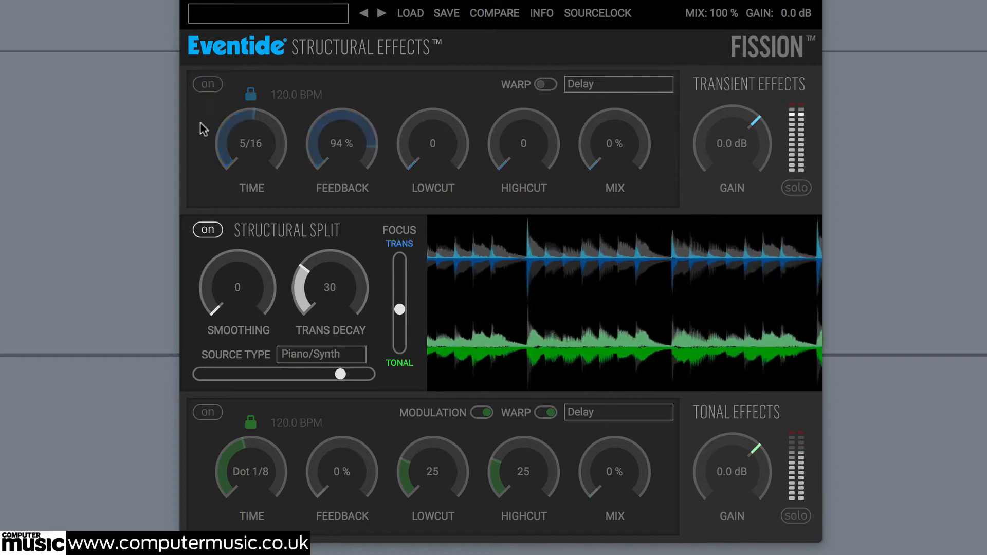
click(208, 84)
drag(624, 168, 628, 90)
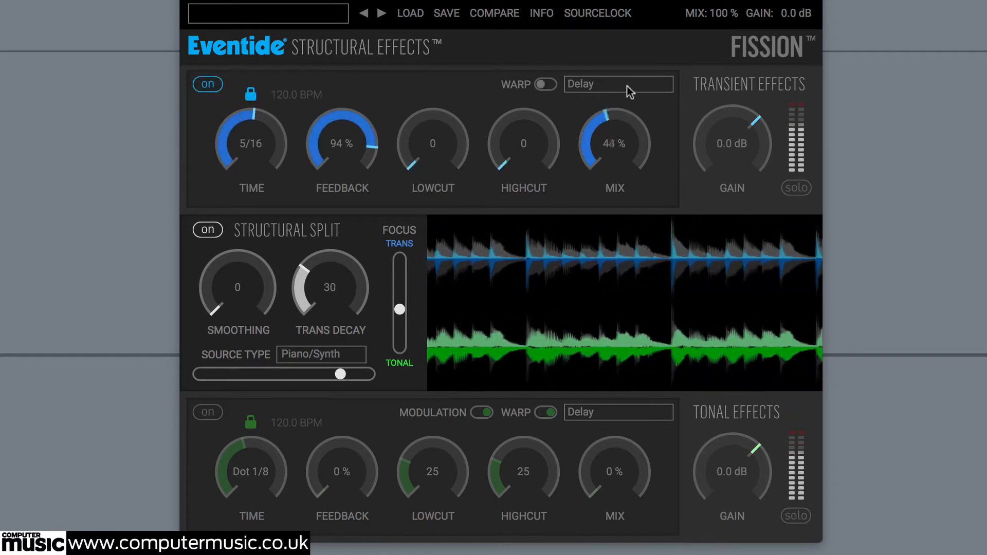
click(208, 84)
click(207, 84)
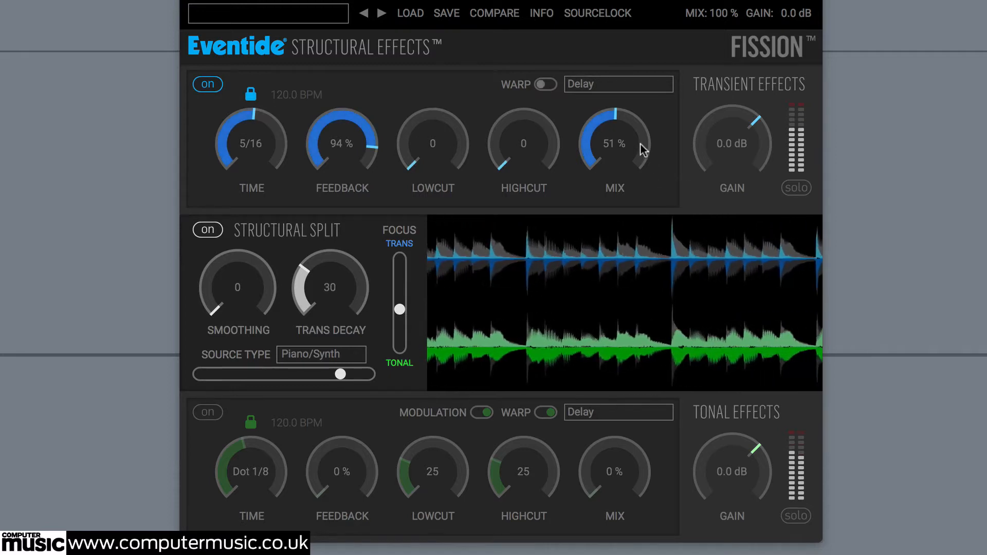
drag(641, 145, 641, 161)
Shape the transient delay with Feedback 110%, Lowcut 13, Highcut 68 and Mix 57%
drag(529, 154, 529, 135)
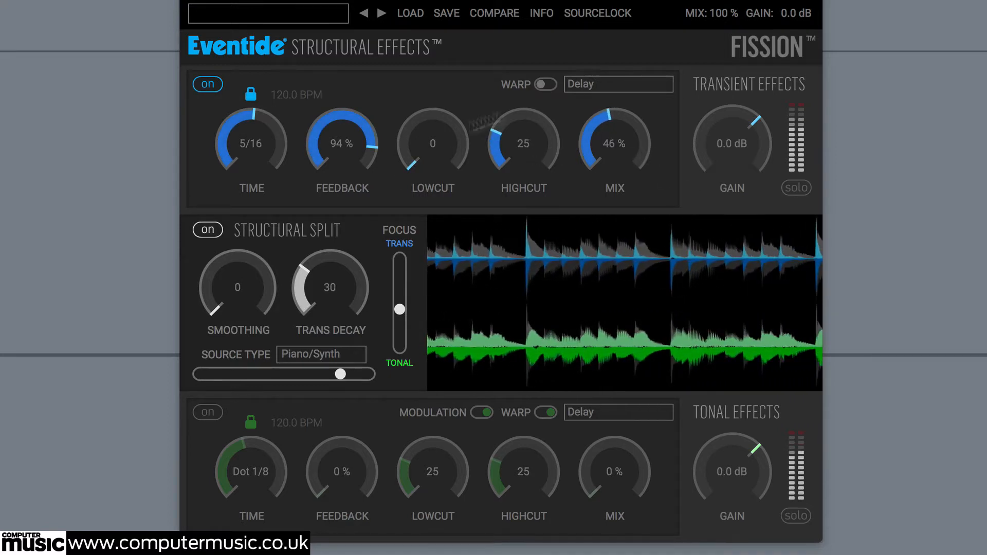
drag(422, 138, 424, 105)
drag(362, 145, 367, 127)
drag(639, 137, 639, 116)
drag(542, 147, 526, 167)
drag(435, 160, 436, 186)
drag(534, 148, 544, 55)
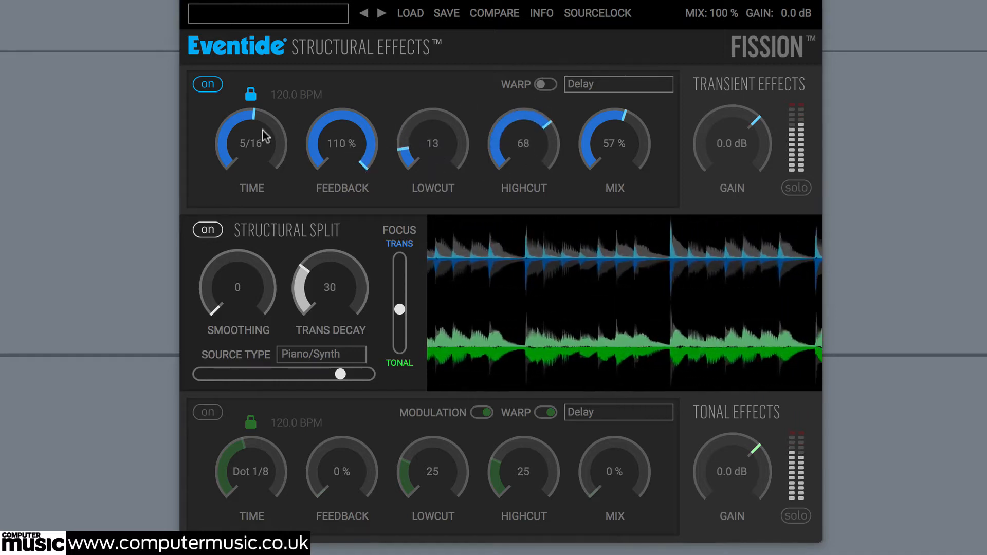
Try the transient delay's Time at 1/8, return it to 5/16, and set Lowcut to 18 and Mix to 50%
drag(264, 135, 265, 160)
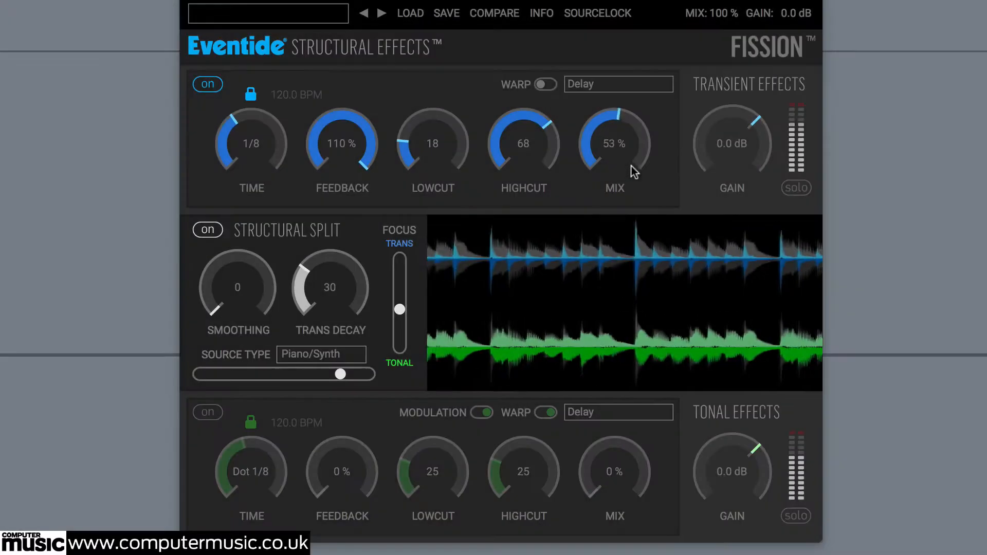
drag(632, 165, 633, 152)
mouse_move(268, 145)
mouse_down()
mouse_move(271, 114)
mouse_move(270, 136)
mouse_up()
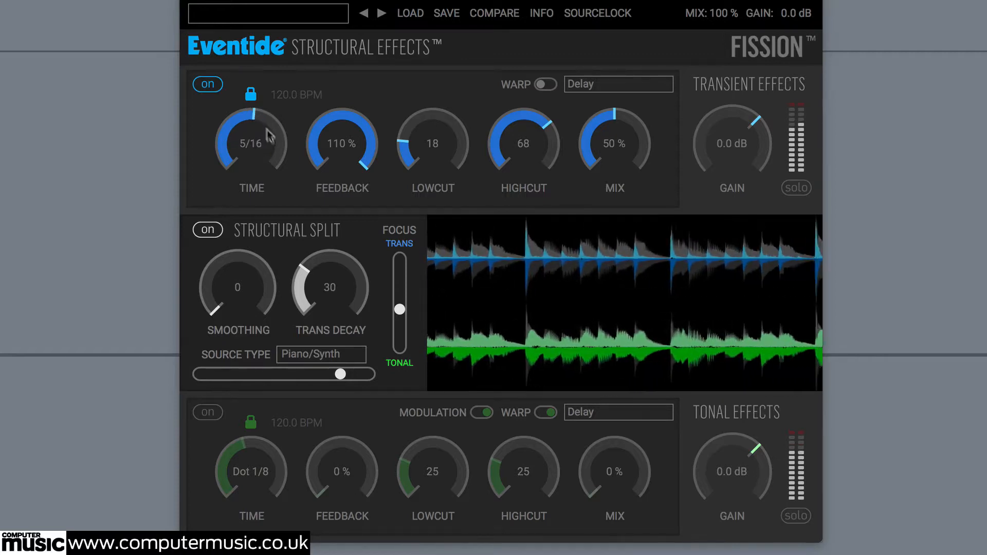
Unlock the transient delay's tempo from the host and set it to 60 BPM
click(251, 94)
click(290, 97)
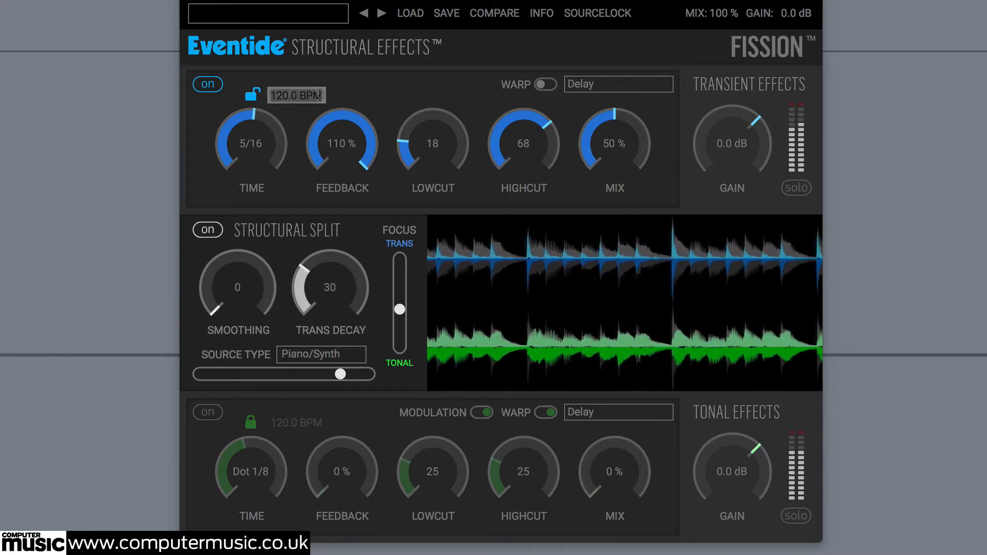
text(60)
key(Return)
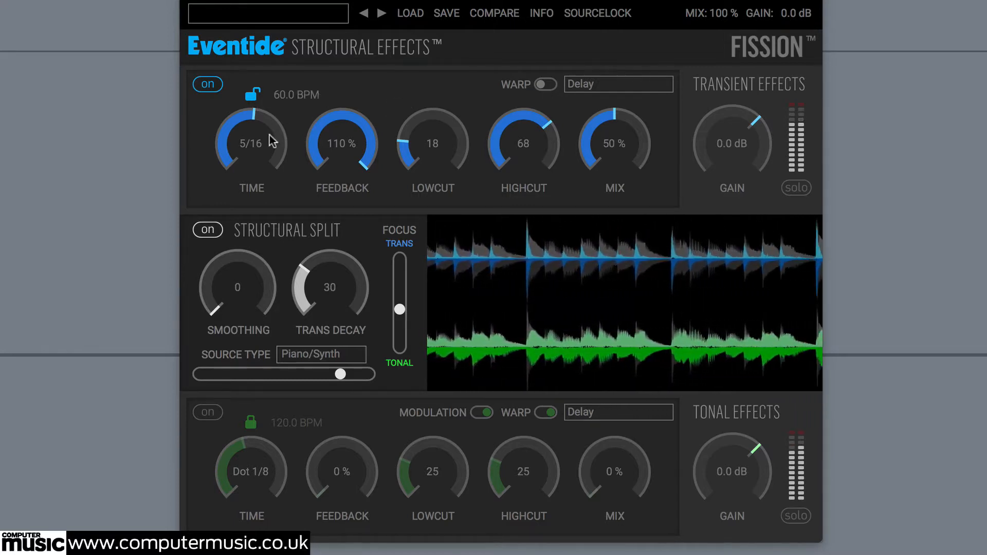
Set the transient delay's Time to Dot 1/8 and Feedback to 94%, and bring Lowcut and Highcut to 0
drag(270, 135, 277, 149)
drag(363, 143, 389, 174)
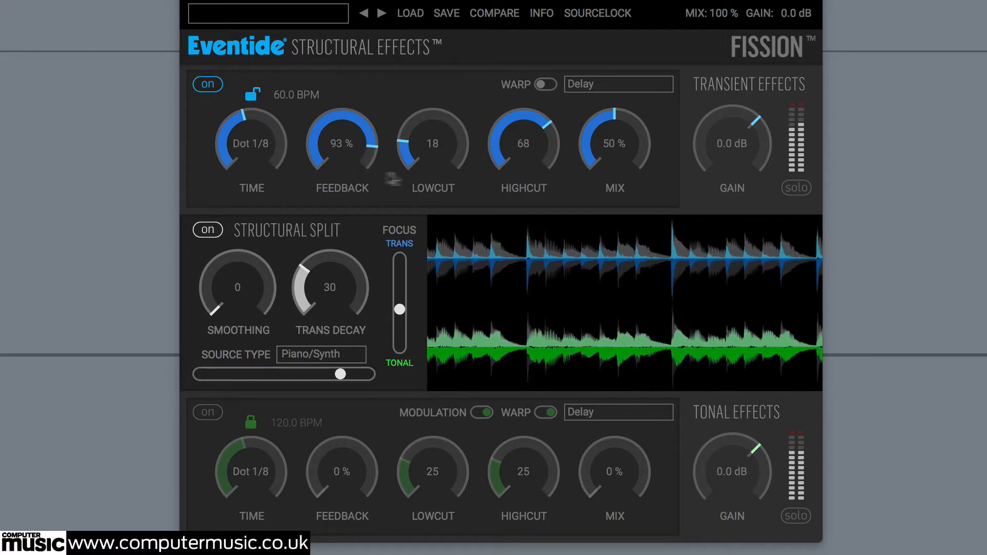
drag(424, 147, 426, 165)
drag(518, 137, 522, 256)
drag(430, 164, 427, 199)
mouse_move(342, 149)
mouse_down()
mouse_move(309, 156)
mouse_move(271, 134)
mouse_move(271, 172)
mouse_move(344, 137)
mouse_up()
Switch the transient delay to free, non-BPM timing and set Time to 1.2 s, Feedback 92%, Lowcut 17 and Highcut 8
click(252, 94)
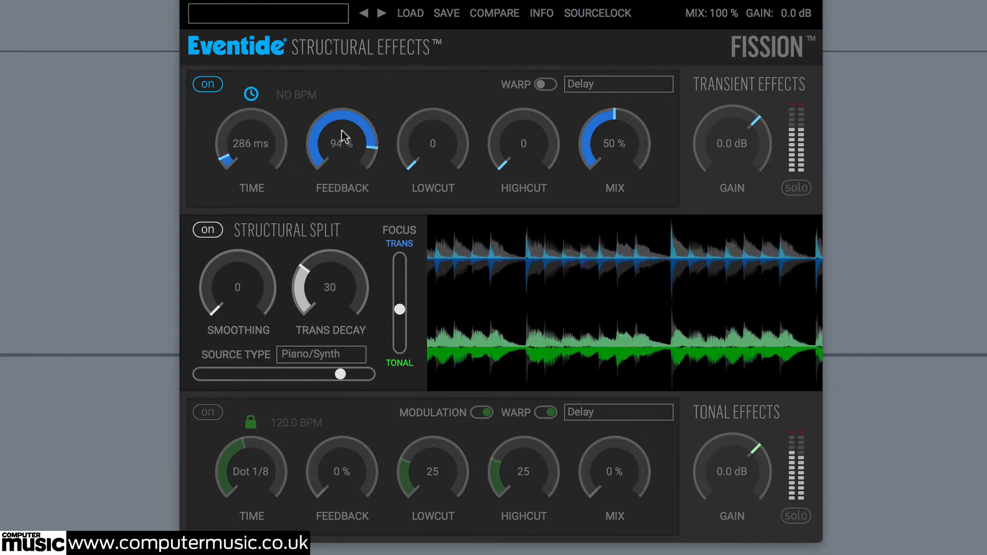
drag(263, 149, 263, 129)
drag(339, 149, 359, 137)
drag(261, 146, 260, 124)
drag(437, 139, 437, 123)
drag(345, 146, 348, 163)
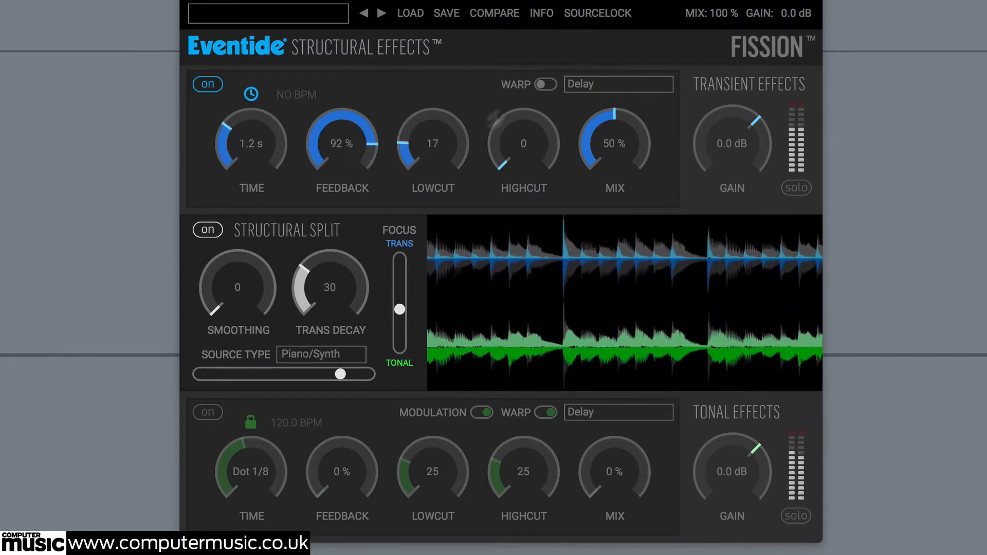
drag(544, 121, 545, 110)
Turn on Warp for the transient delay, with Mix at 100% and Time at 245 ms
click(548, 86)
drag(624, 120, 627, 101)
drag(253, 137, 394, 172)
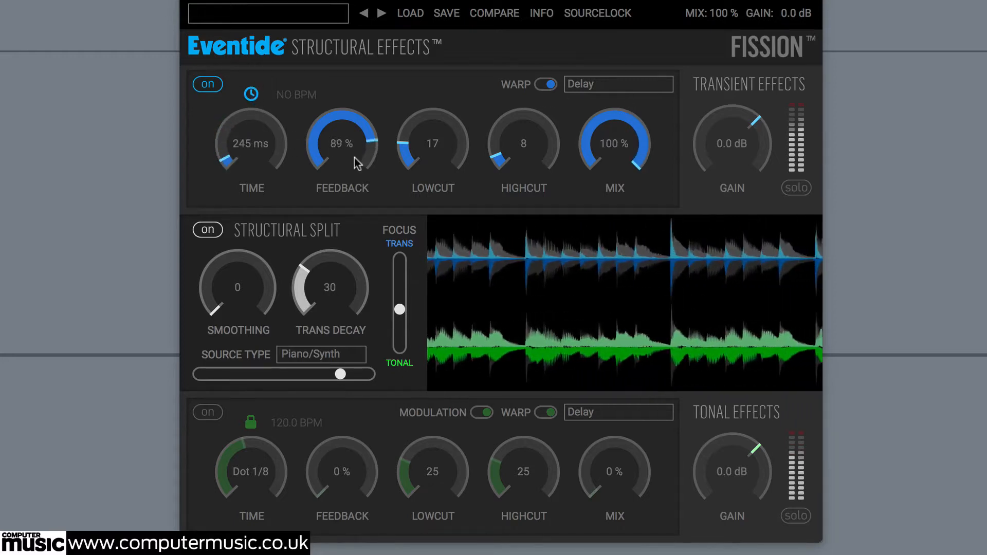
Switch the transient effect to Tap Delay with Length 1/8 Trip, Taps 27, Taper -3, Spread 63 and Mix 61%
click(599, 88)
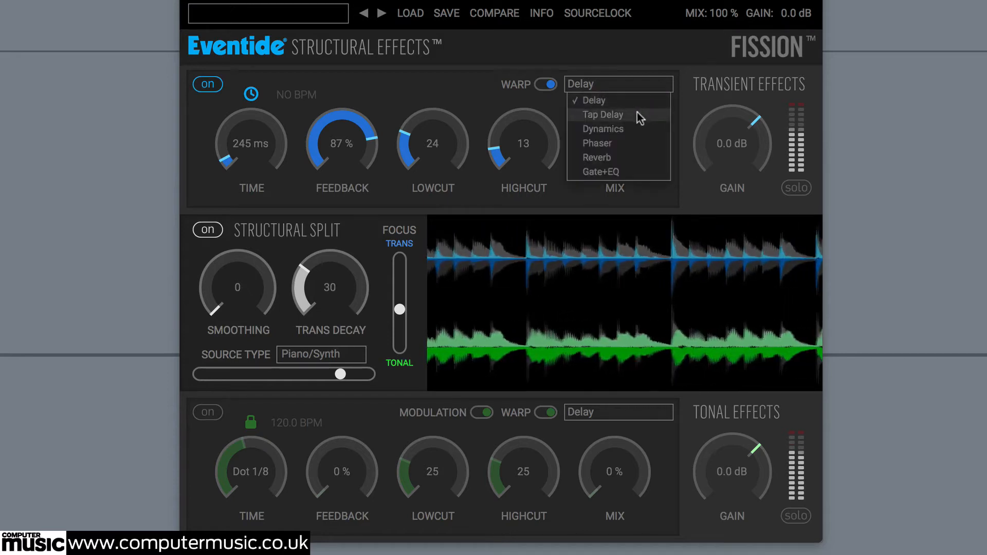
click(637, 113)
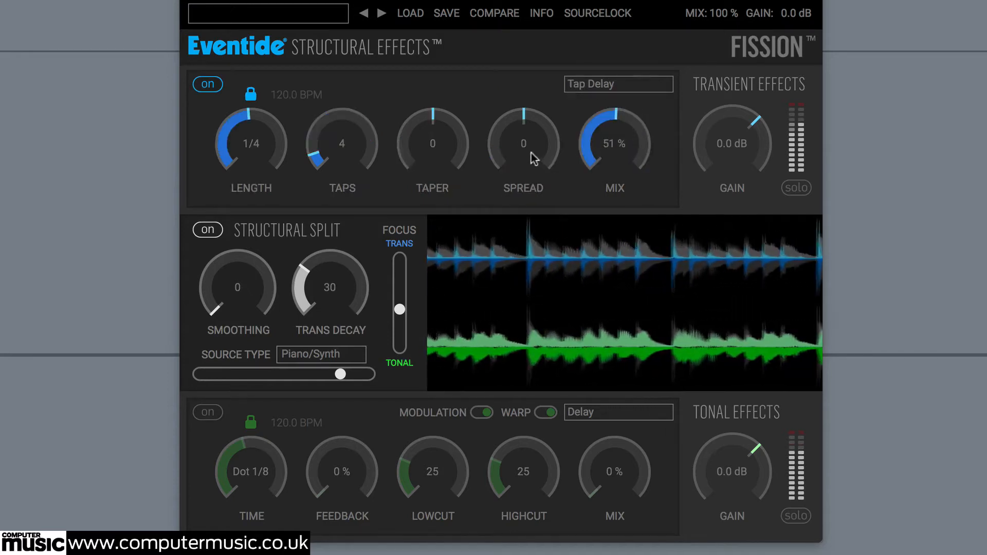
drag(441, 137, 441, 127)
drag(360, 140, 360, 132)
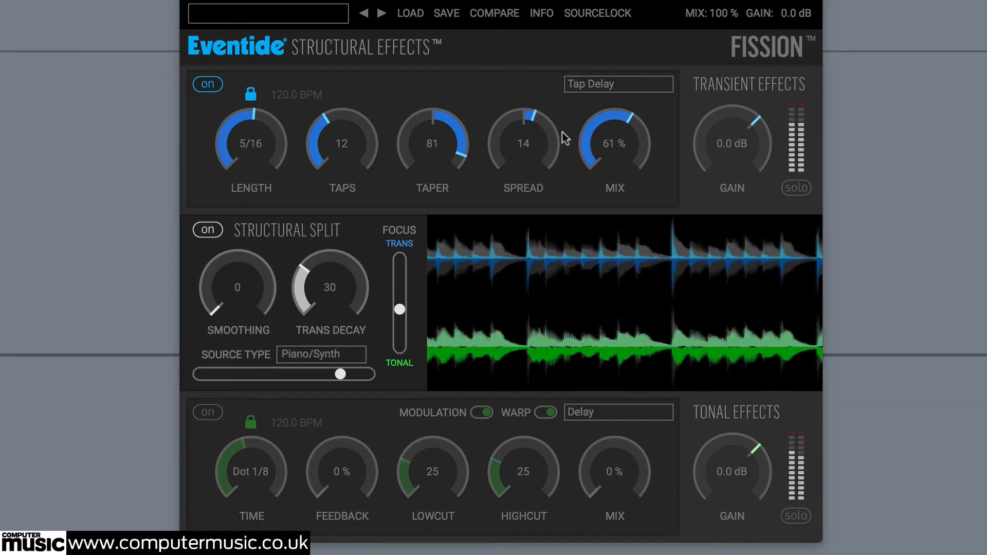
drag(544, 102, 545, 89)
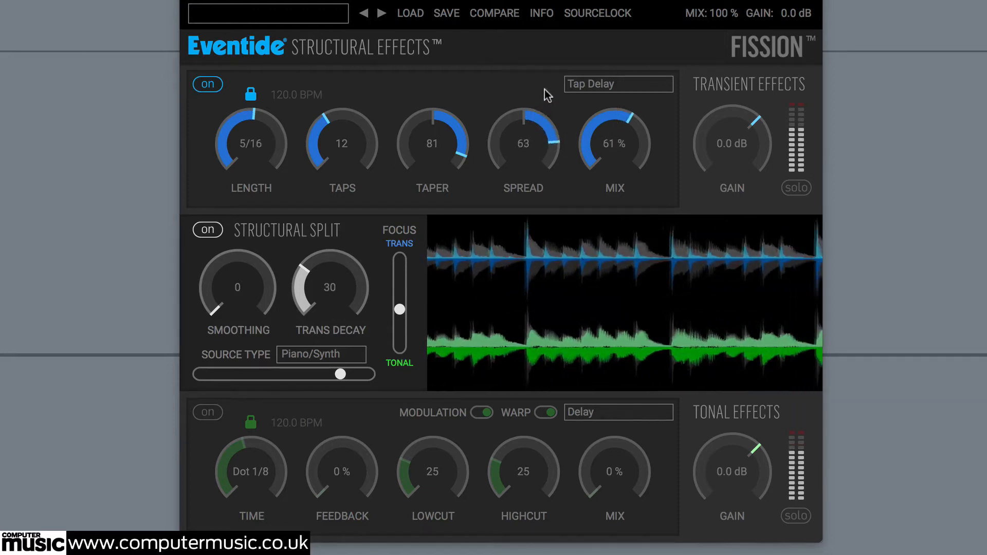
drag(250, 166, 365, 70)
drag(448, 172, 445, 259)
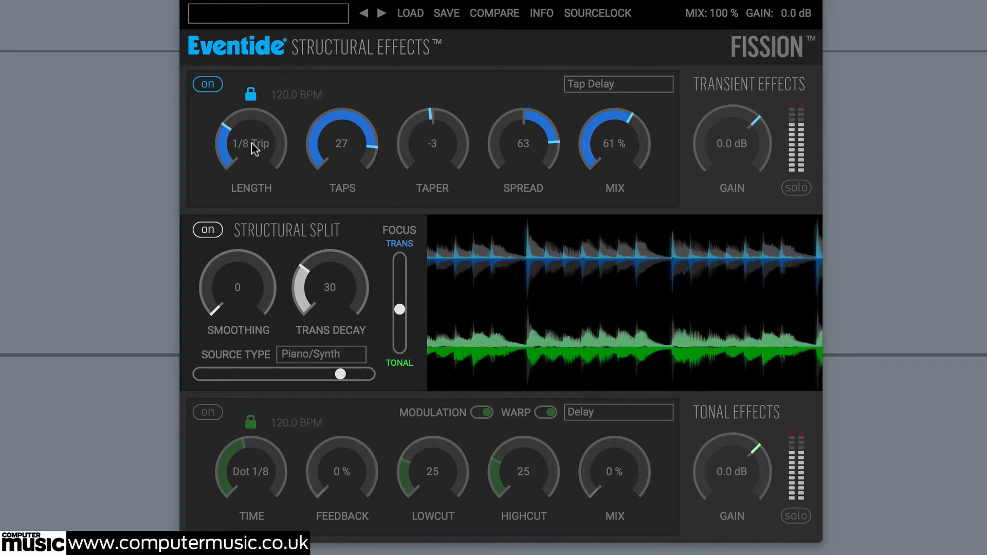
Switch the Tap Delay to non-BPM timing and set Length to 3.9 s, Taps 29, Taper 53 and Spread 82
click(251, 95)
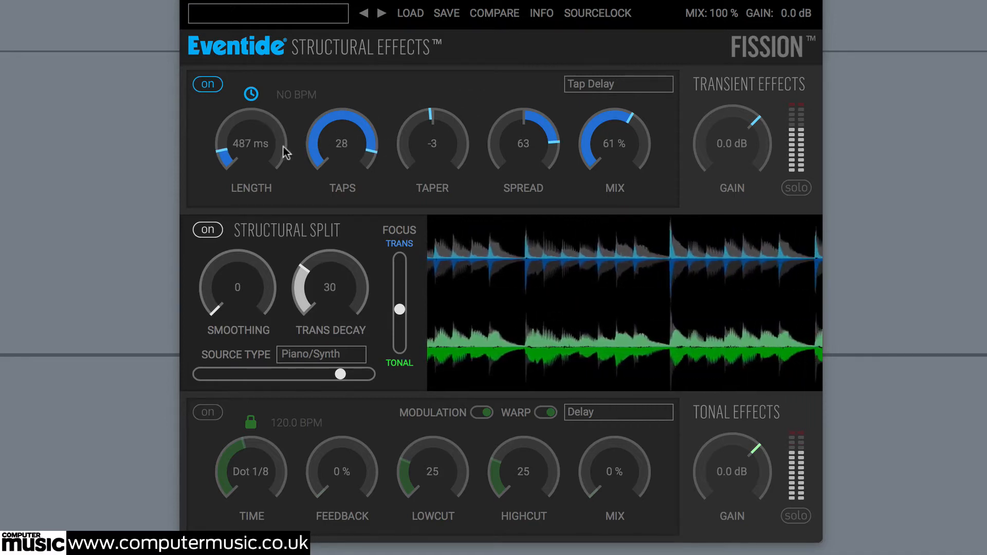
drag(452, 155, 451, 151)
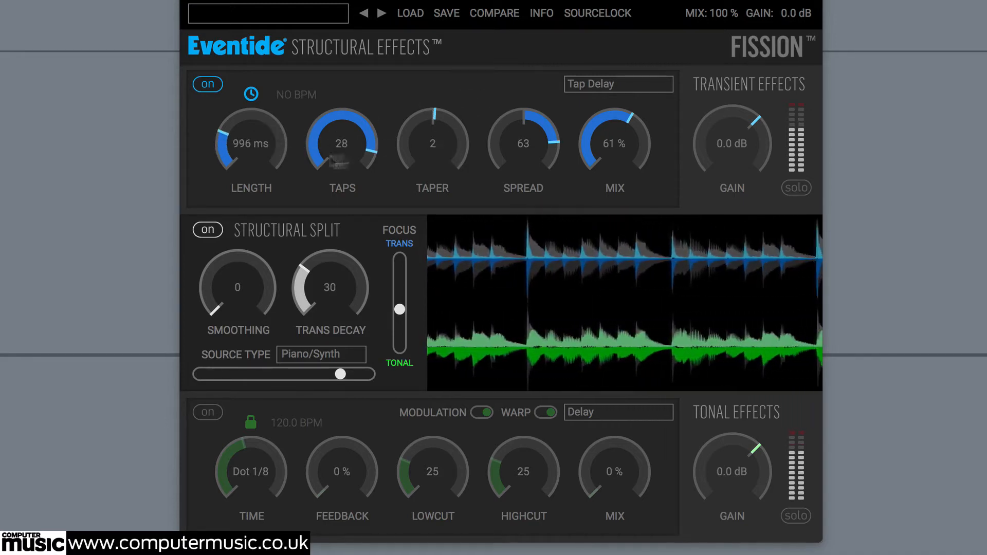
drag(274, 143, 275, 119)
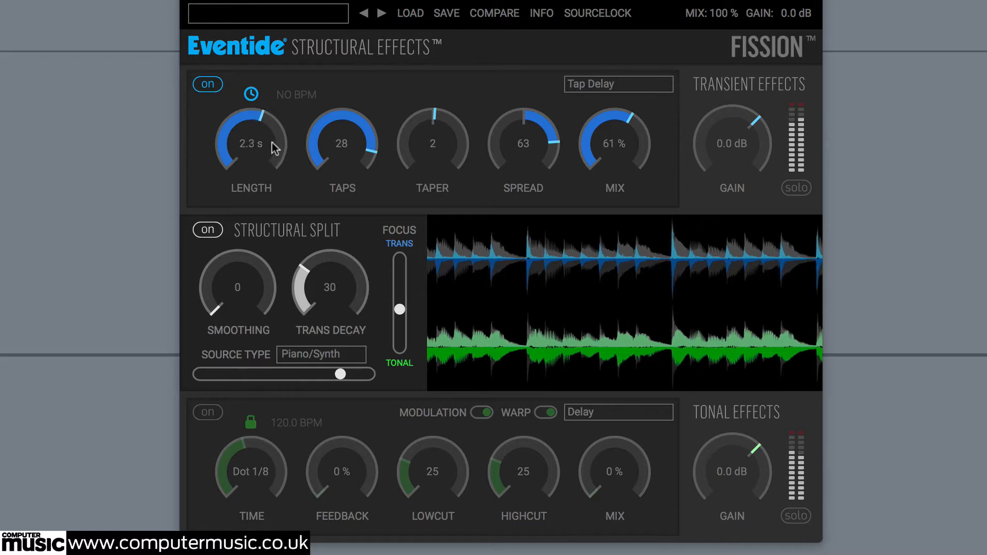
drag(272, 143, 264, 84)
drag(346, 145, 351, 137)
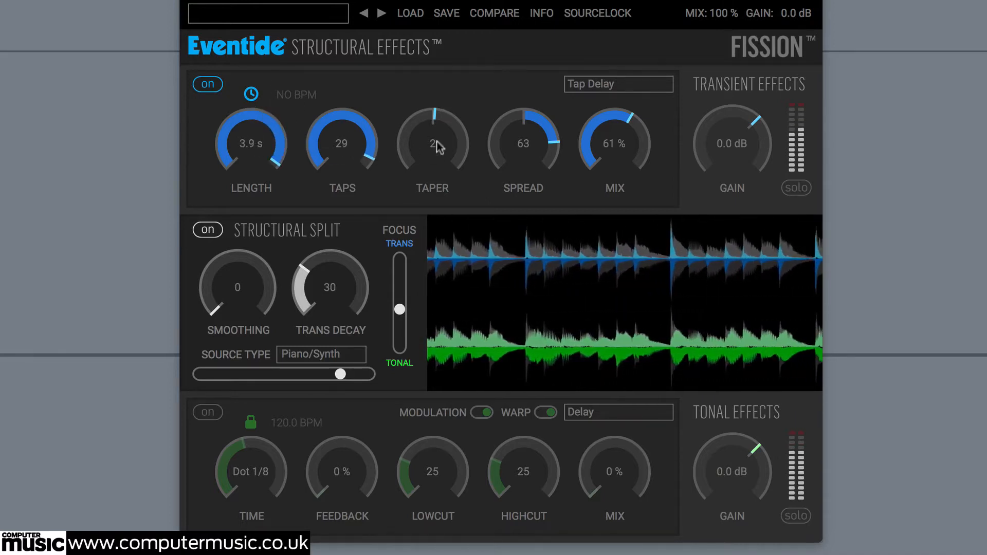
drag(438, 146, 446, 124)
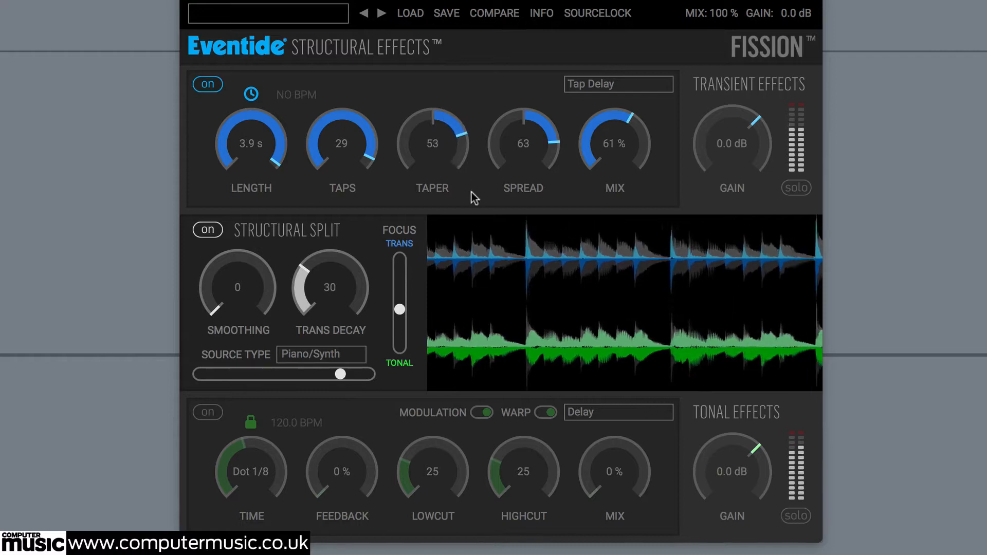
drag(524, 157, 526, 170)
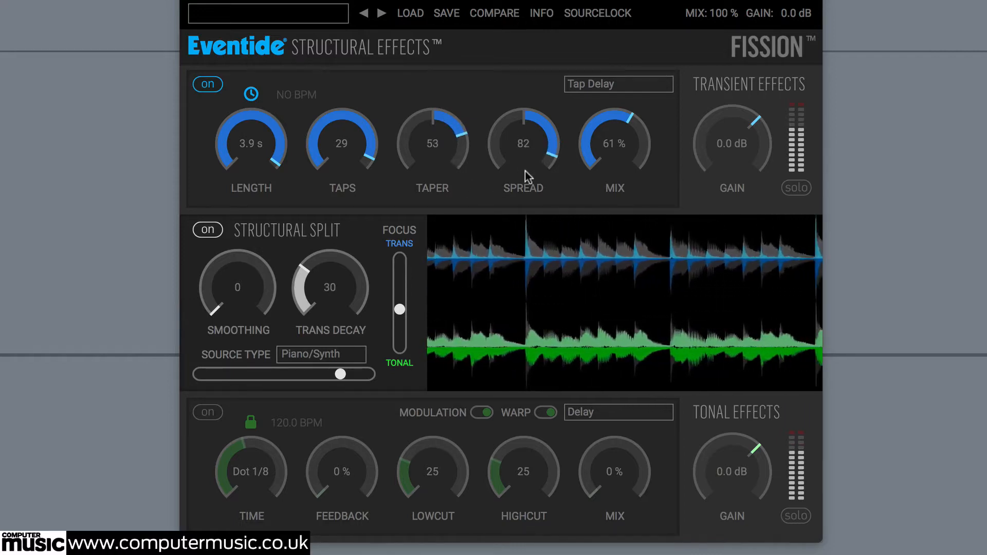
Switch the transient effect to Dynamics with a threshold of -33.1 dB, ratio of 5.7:1 and release of 4.6 ms
click(595, 88)
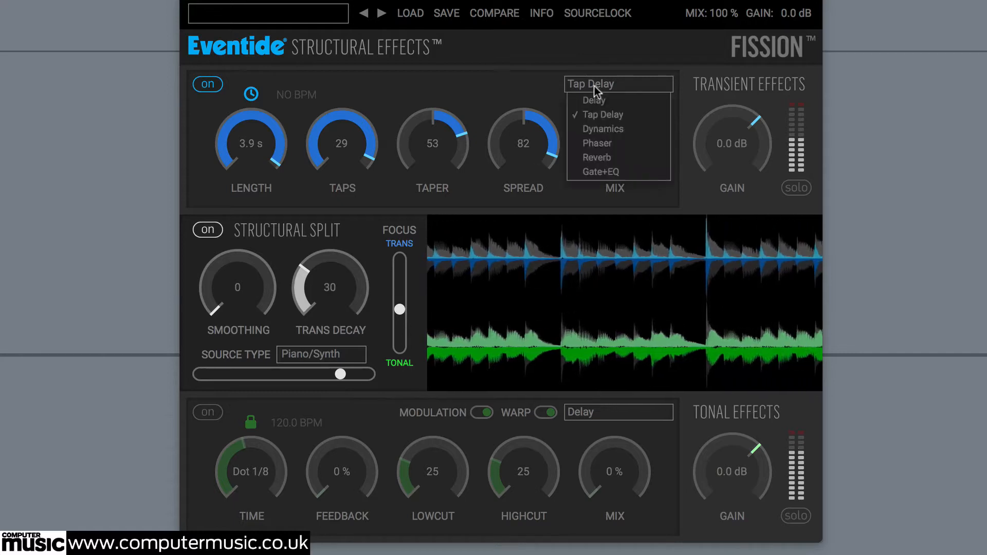
click(614, 130)
drag(337, 146, 338, 153)
drag(236, 142, 241, 183)
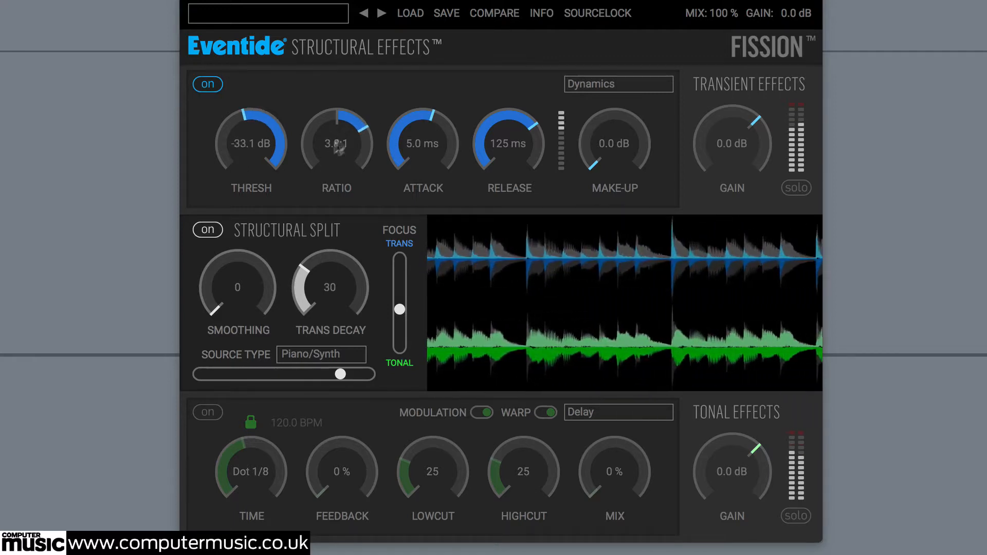
drag(337, 146, 335, 132)
drag(507, 146, 525, 226)
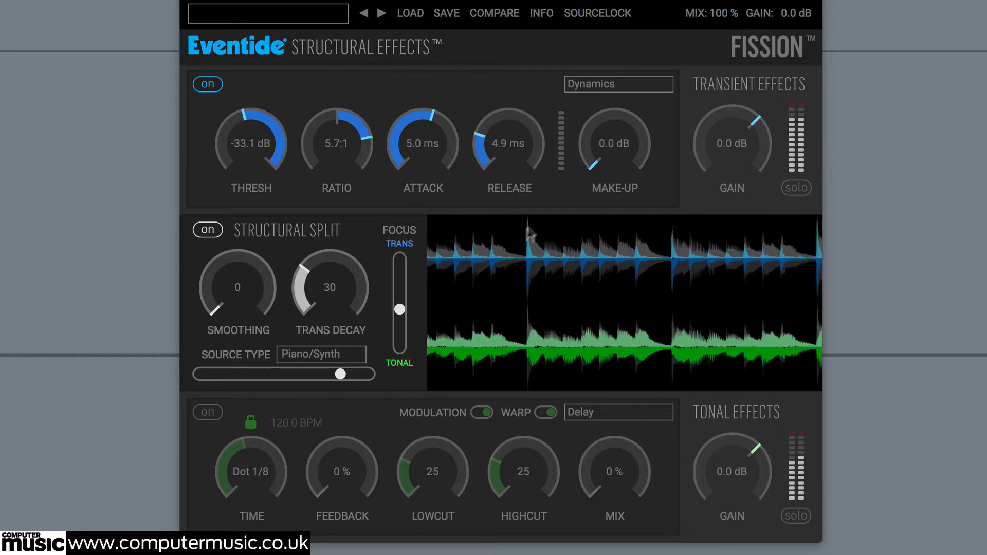
drag(509, 160, 509, 163)
Set the transient Dynamics threshold to -52.9 dB, attack 0.2 ms, release 2.8 ms and make-up gain 17.8 dB
drag(230, 146, 265, 198)
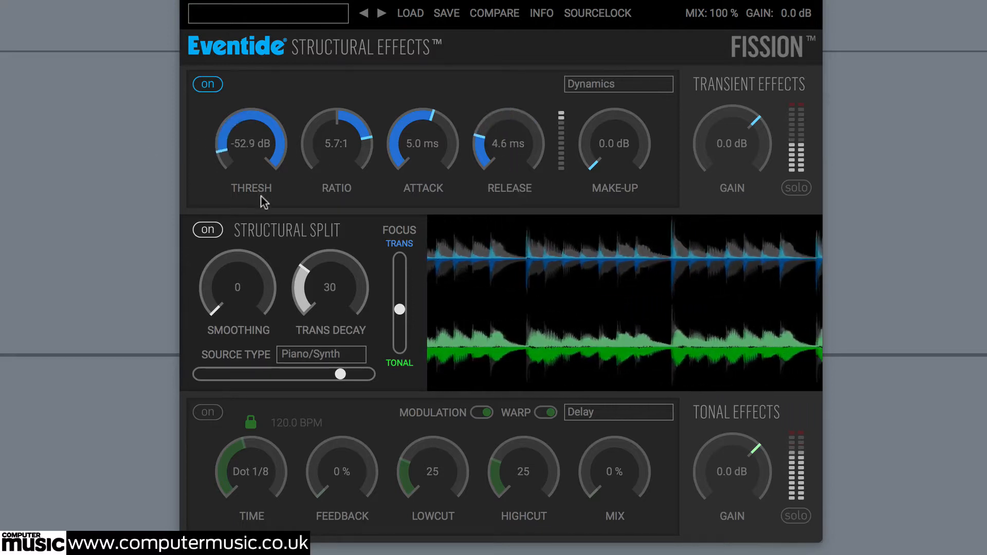
drag(617, 150, 619, 101)
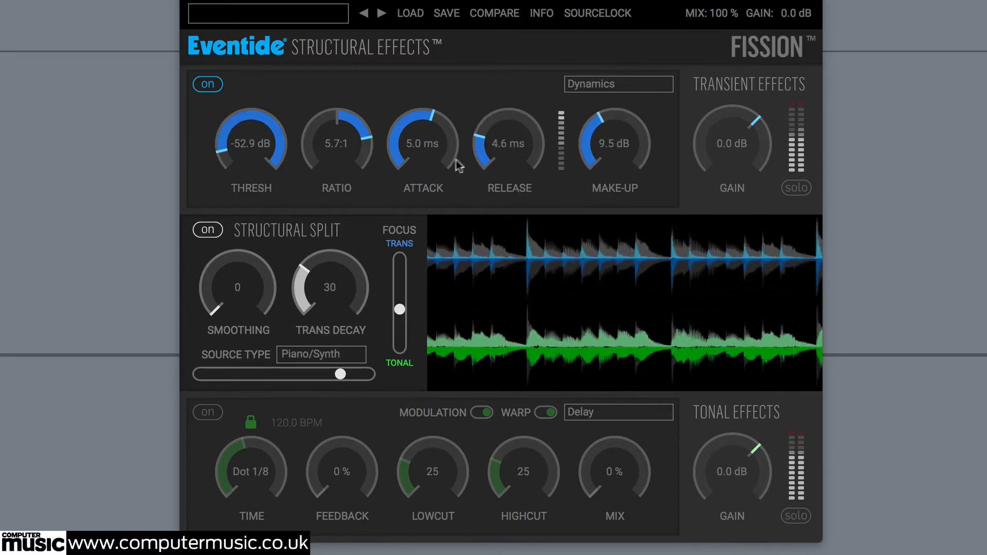
drag(457, 161, 507, 211)
drag(509, 167, 509, 178)
drag(427, 161, 428, 148)
mouse_move(644, 143)
mouse_down()
mouse_move(648, 122)
mouse_move(631, 129)
mouse_up()
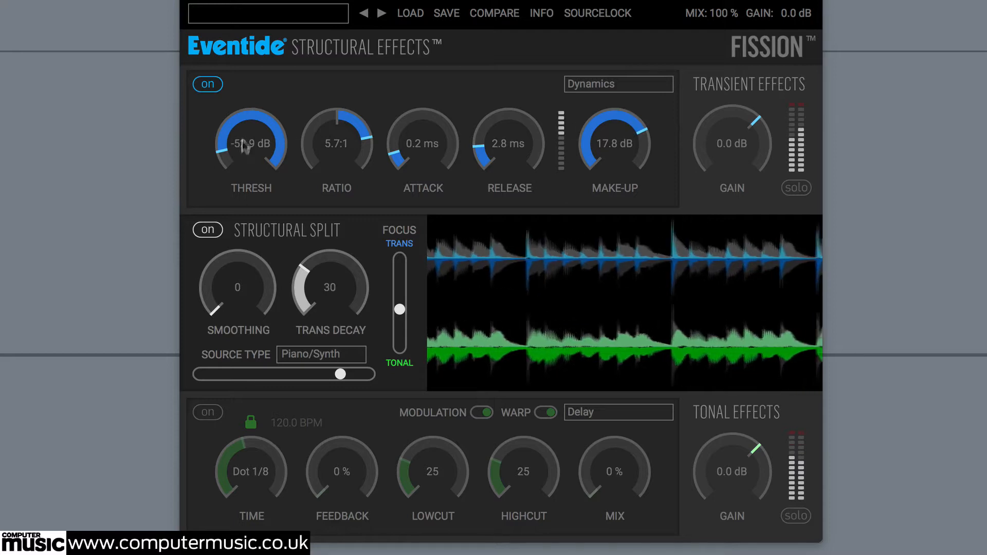
Set the transient Dynamics threshold to -49.5 dB, ratio to 11.9:1, attack to 1.7 ms and release to 2.1 ms
drag(250, 149, 249, 144)
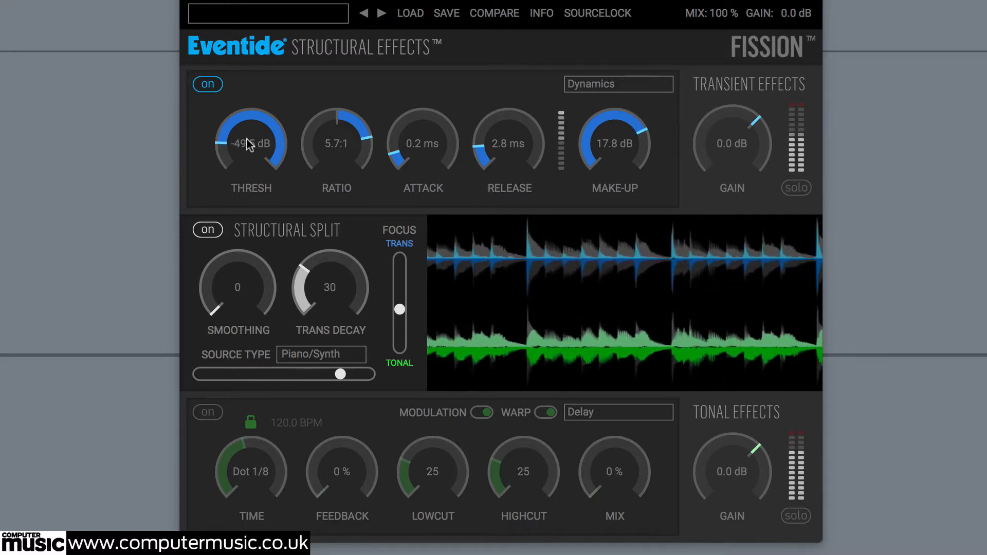
drag(337, 145, 336, 136)
drag(422, 144, 441, 97)
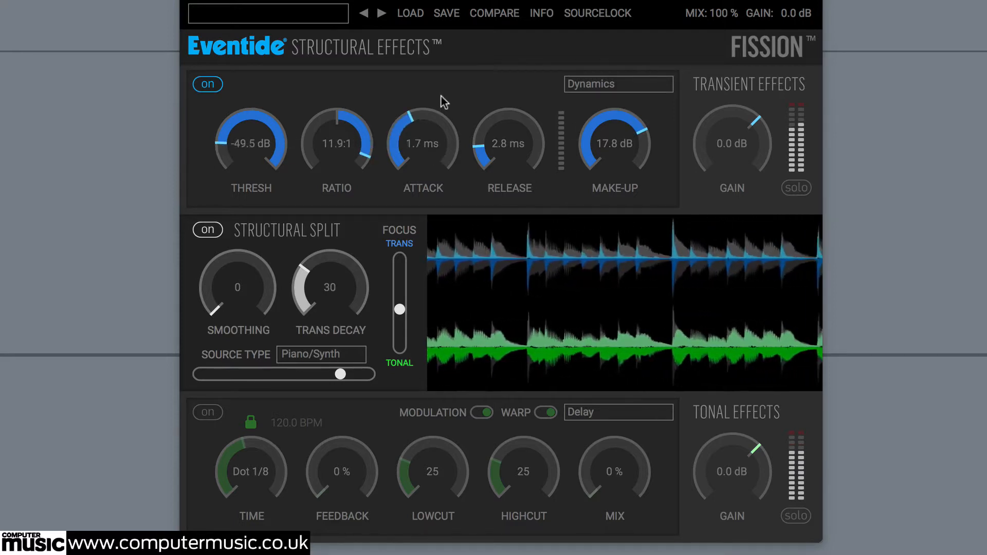
drag(507, 146, 508, 154)
Audition the transient signal in solo, unsolo it, and set the Dynamics make-up gain to 18.4 dB
click(797, 188)
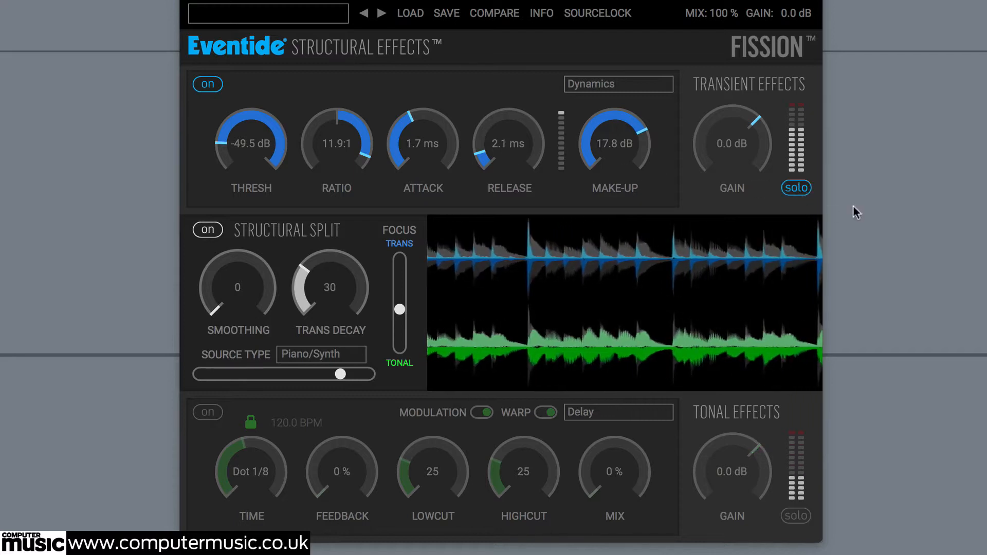
click(798, 188)
drag(623, 169, 624, 166)
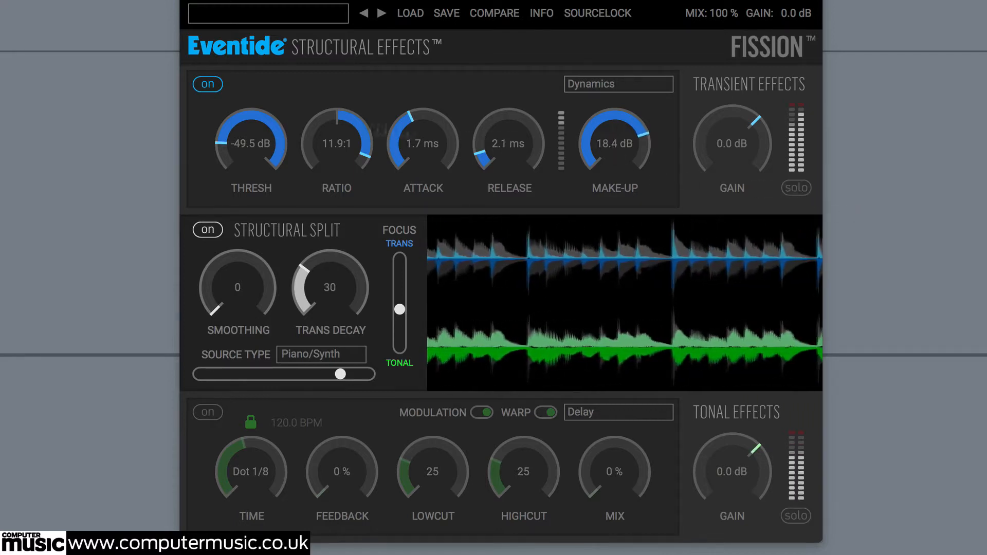
Set the transient Dynamics to threshold -50.0 dB, expansion ratio 1:10.3, attack 0.6 ms, release 3.2 ms and make-up 7.6 dB
mouse_move(260, 135)
mouse_down()
mouse_move(264, 128)
mouse_move(267, 146)
mouse_up()
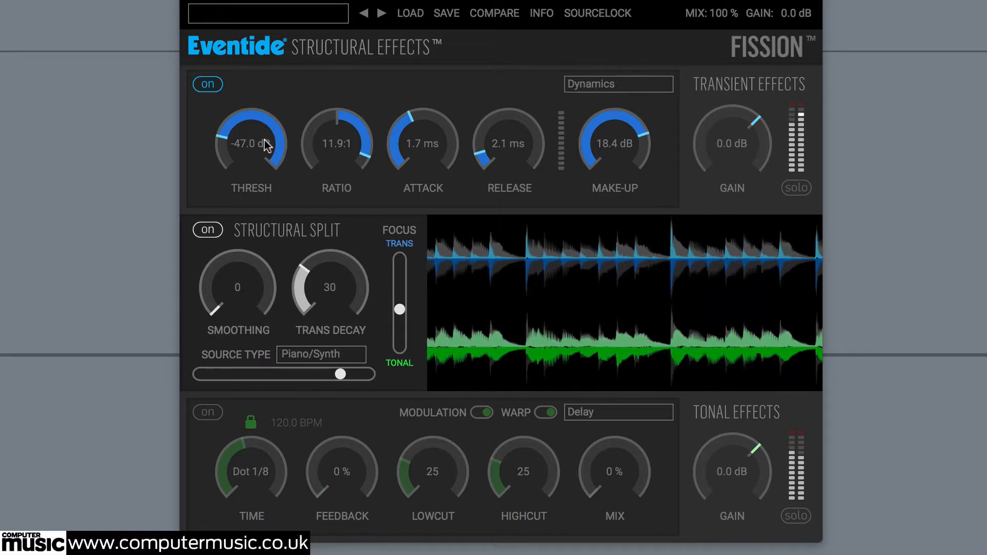
drag(623, 148, 560, 211)
drag(342, 139, 352, 242)
drag(614, 135, 614, 141)
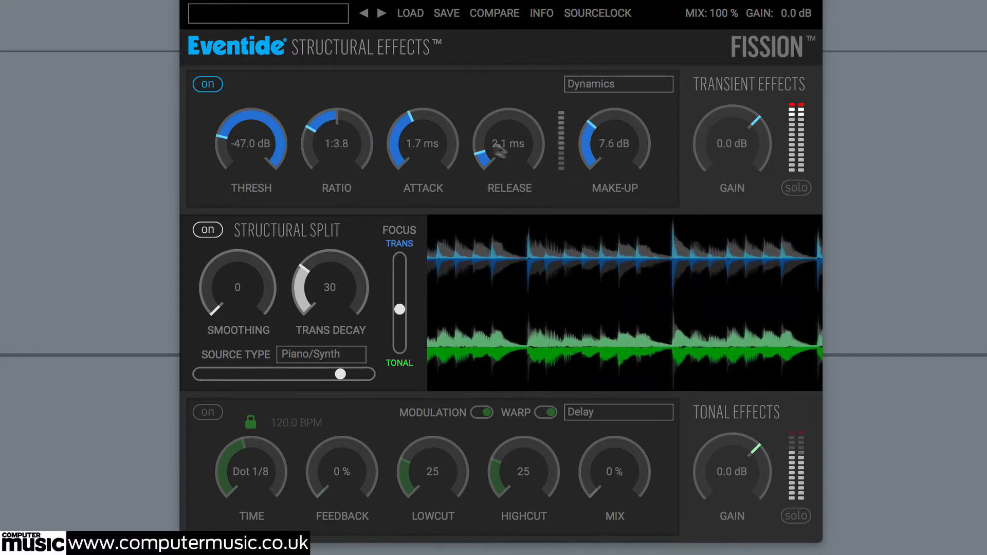
drag(343, 148, 347, 179)
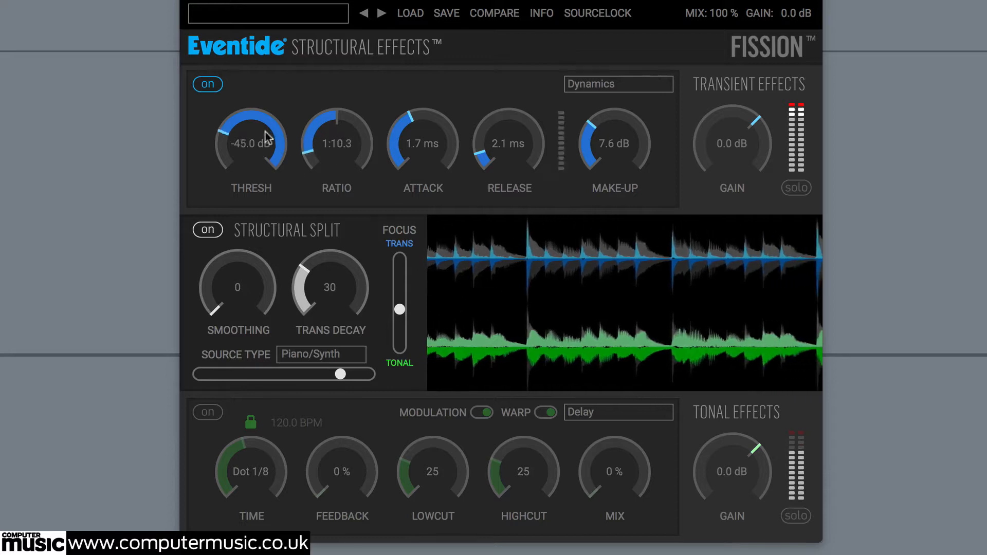
drag(267, 137, 265, 118)
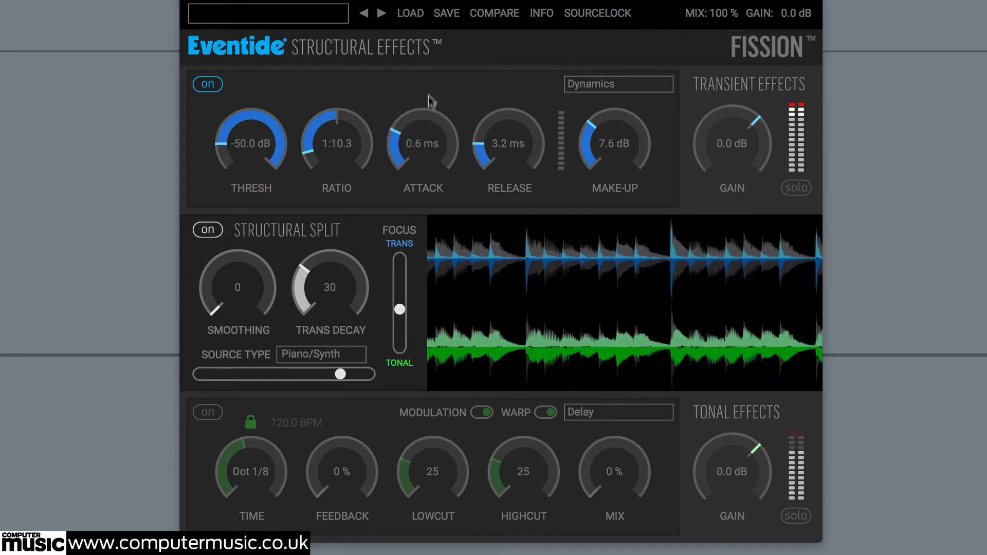
Switch the transient effect to Phaser with Rate 1/4 Trip, Poles 8, Feedback 100% and Base 12
click(604, 86)
click(613, 145)
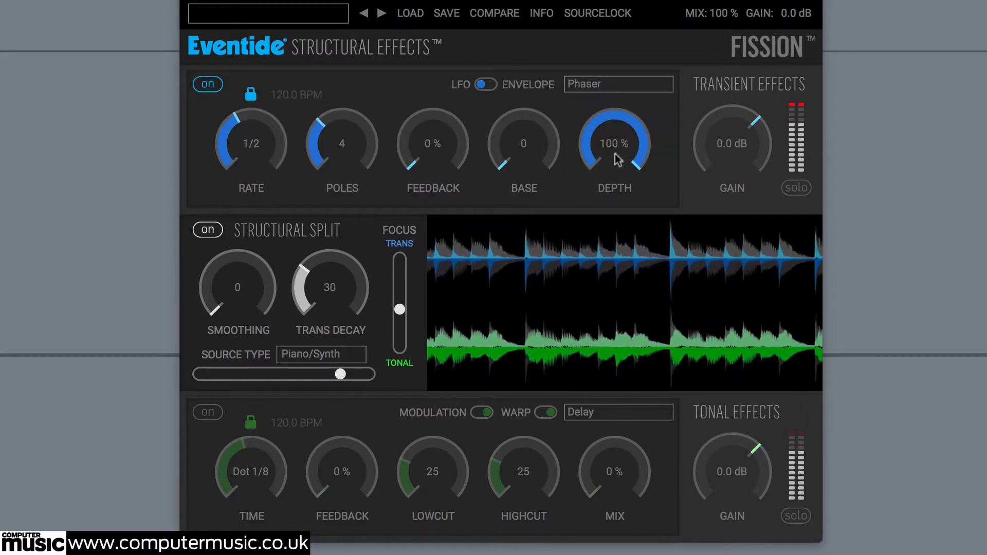
drag(364, 125, 364, 99)
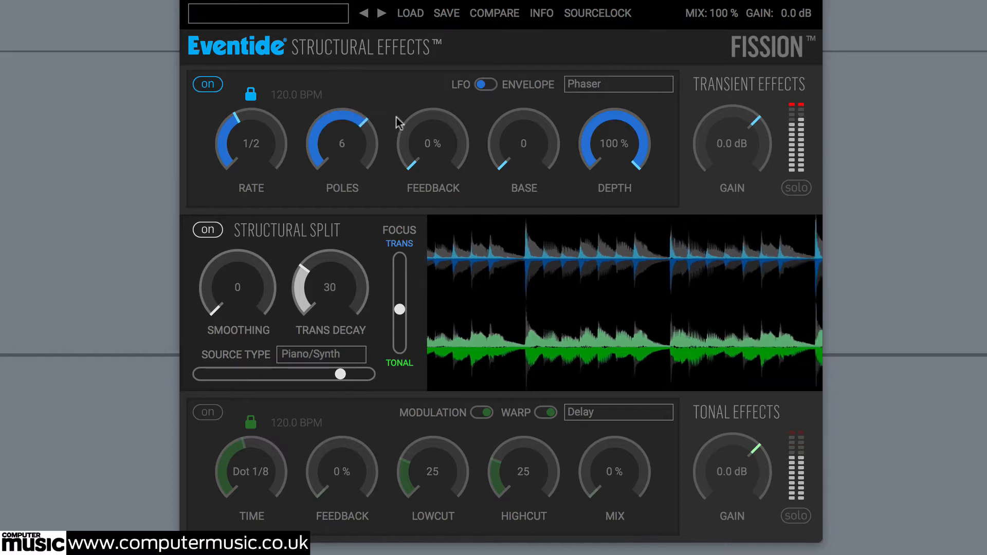
drag(374, 146, 374, 108)
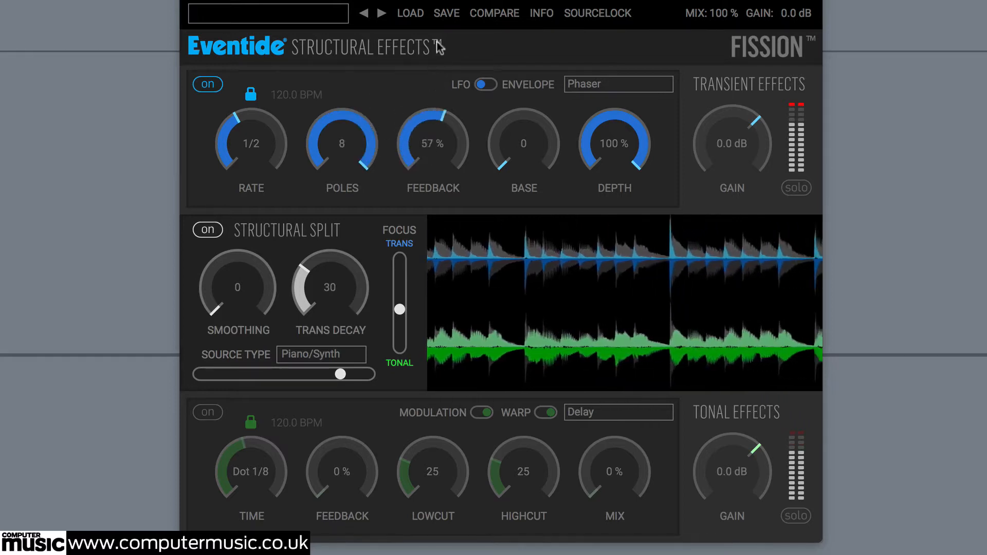
drag(437, 21, 436, 2)
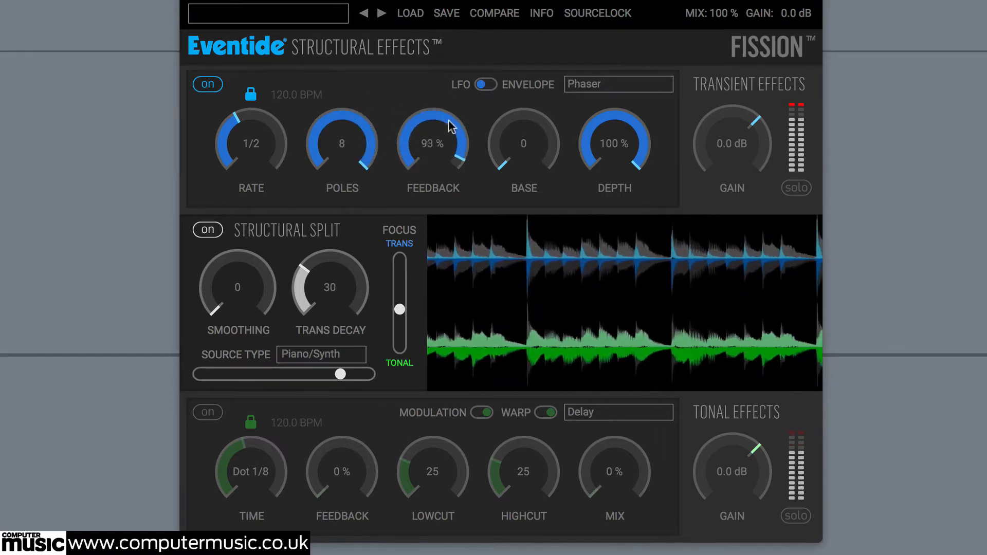
mouse_move(265, 126)
mouse_down()
mouse_move(267, 110)
mouse_move(273, 163)
mouse_move(277, 112)
mouse_up()
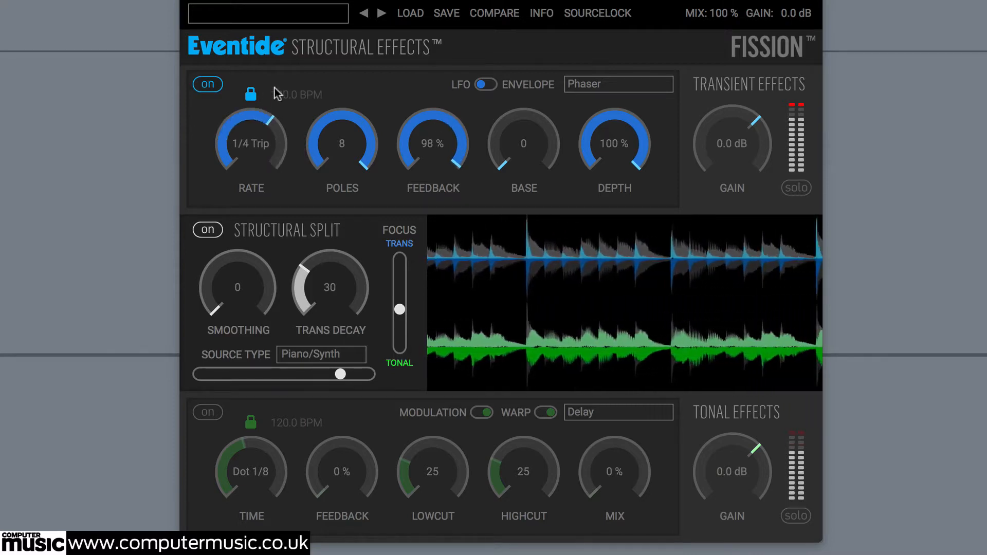
drag(478, 164, 522, 112)
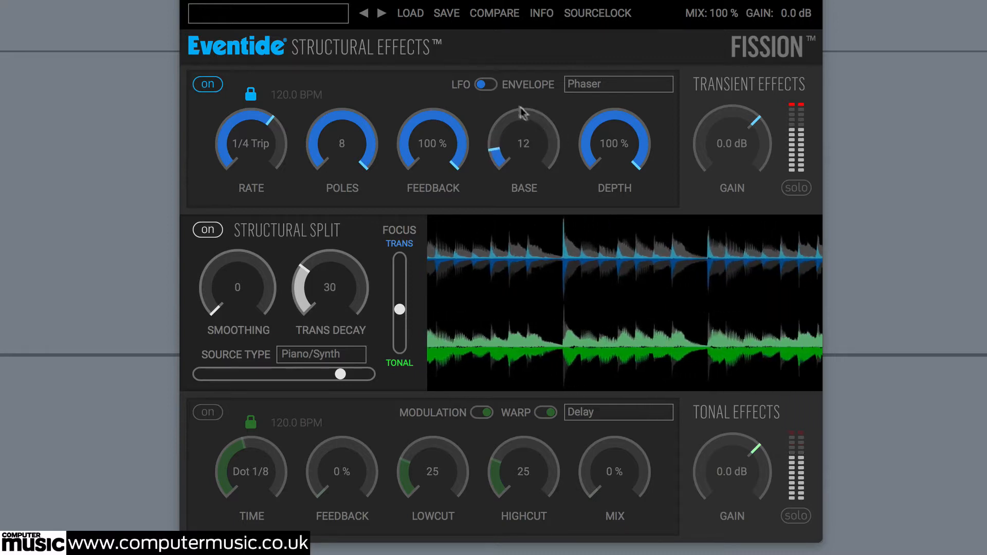
Switch the Phaser to Envelope modulation with Release 2.2 ms, Feedback 91% and Base 88
click(486, 85)
drag(269, 150, 275, 211)
drag(445, 123, 451, 153)
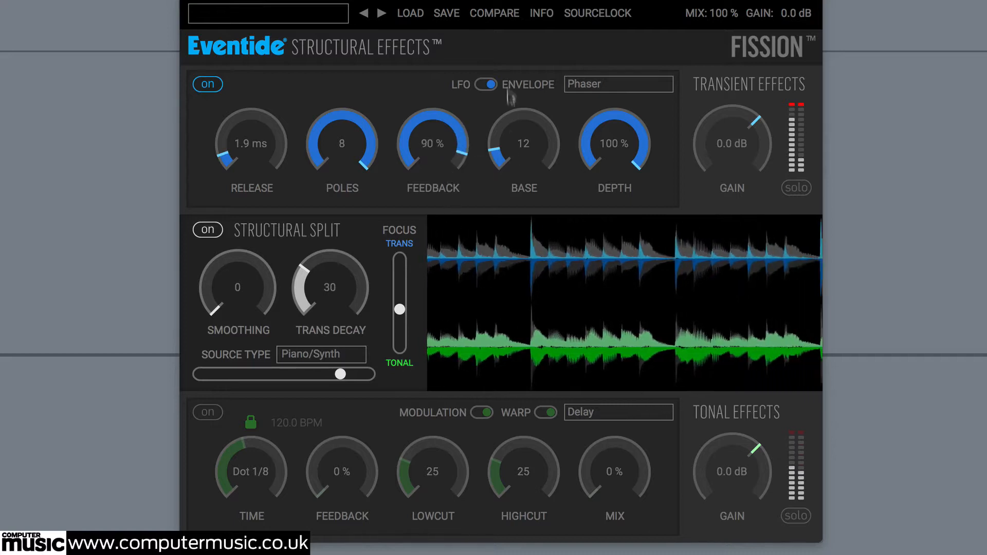
drag(517, 132, 492, 67)
mouse_move(436, 158)
mouse_down()
mouse_move(435, 133)
mouse_move(435, 150)
mouse_up()
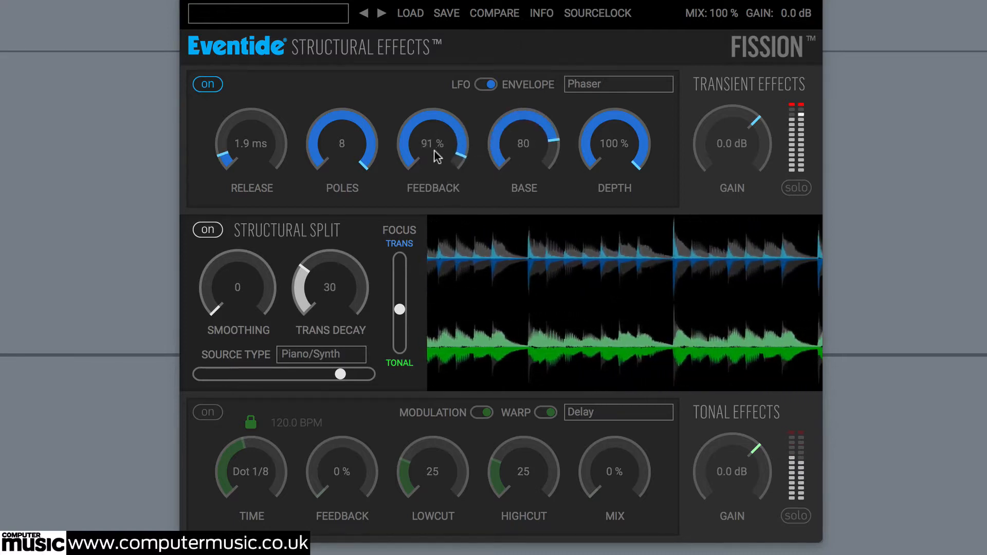
drag(242, 148, 255, 168)
drag(502, 154, 511, 141)
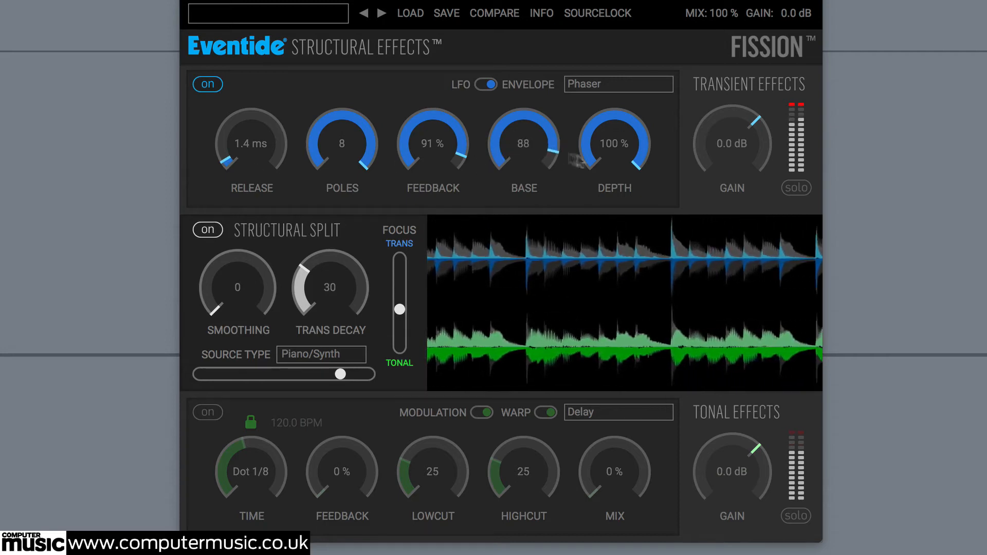
drag(253, 154, 253, 148)
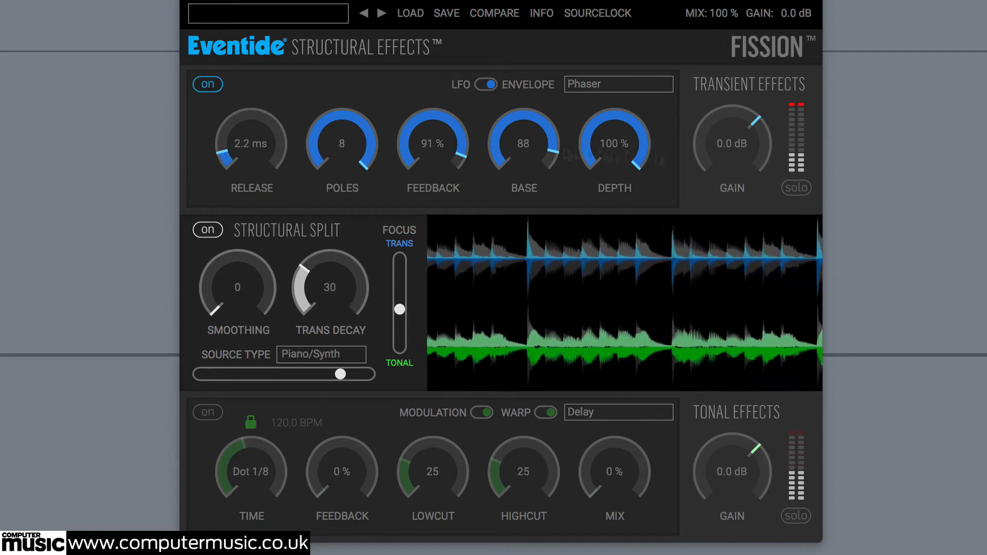
Solo the transient signal while setting the structural split's Trans Decay to 52, and unsolo it
click(798, 189)
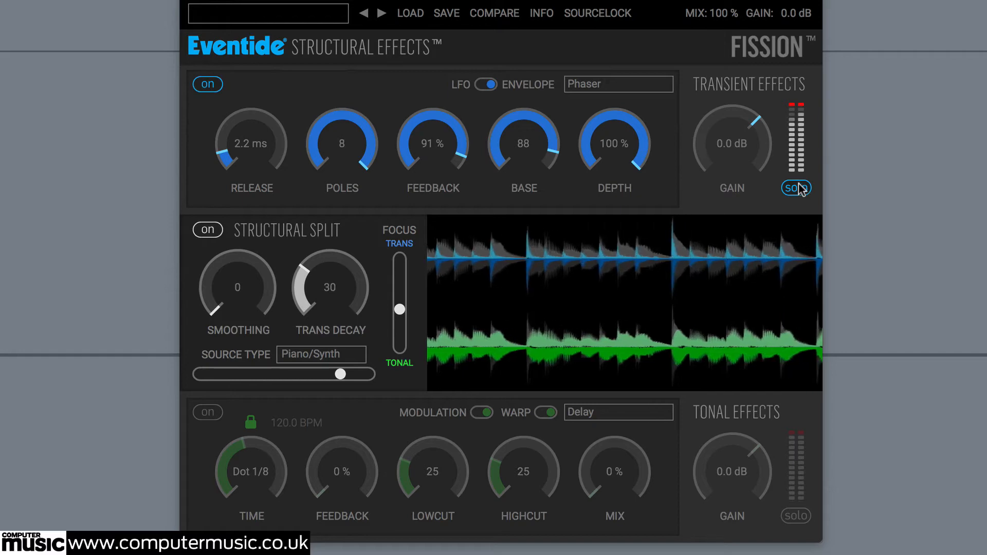
drag(302, 267, 303, 247)
click(799, 189)
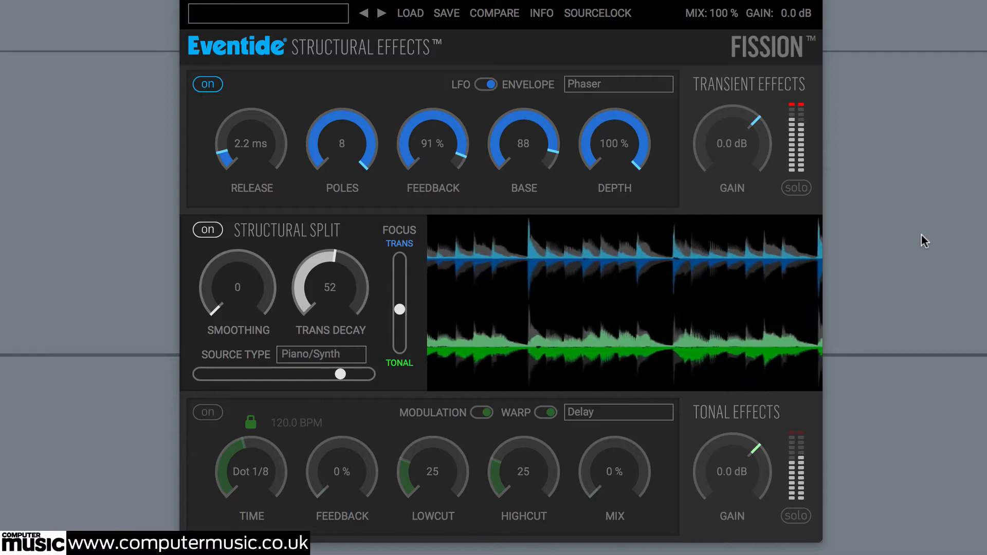
Switch the transient effect to Reverb with Size 74, Decay 4.7 s, Low Damp 39, High Damp 53 and Mix 55%
click(595, 88)
click(611, 157)
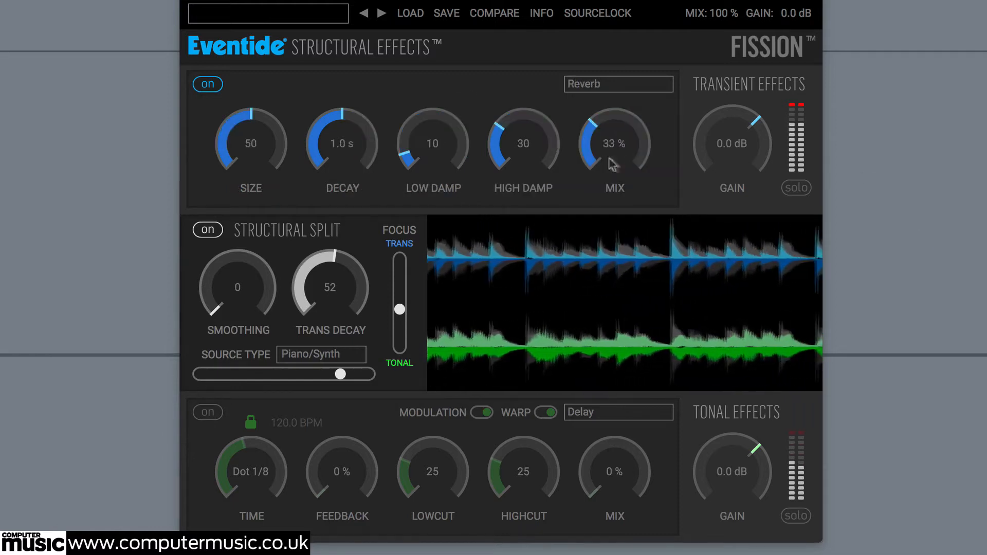
drag(639, 159, 635, 121)
drag(526, 148, 525, 103)
drag(434, 150, 429, 101)
drag(340, 138, 336, 73)
drag(269, 144, 271, 100)
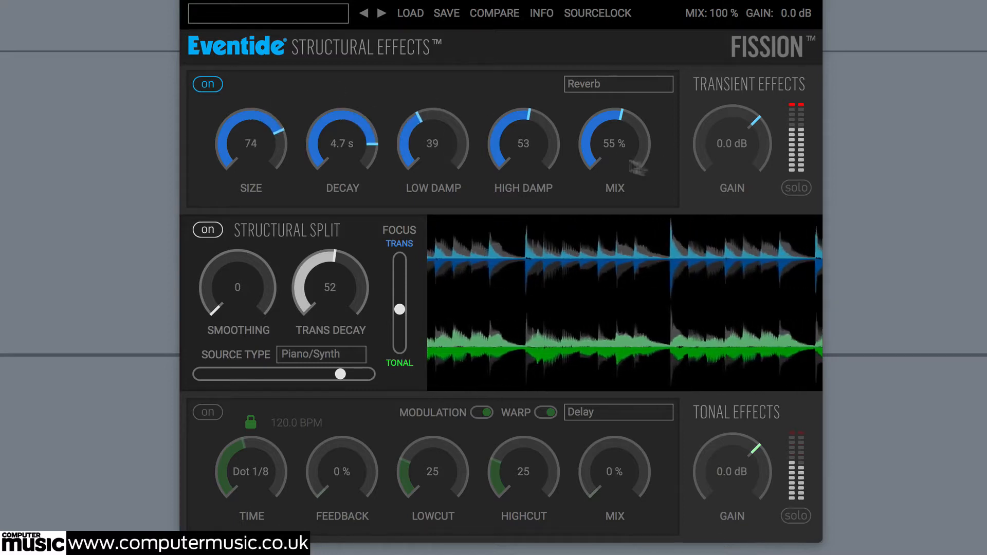
Audition the Reverb mix in transient solo, unsolo it, and set Mix to 36%, High Damp to 60 and Low Damp to 48
drag(637, 167, 624, 53)
click(796, 188)
drag(639, 128, 638, 221)
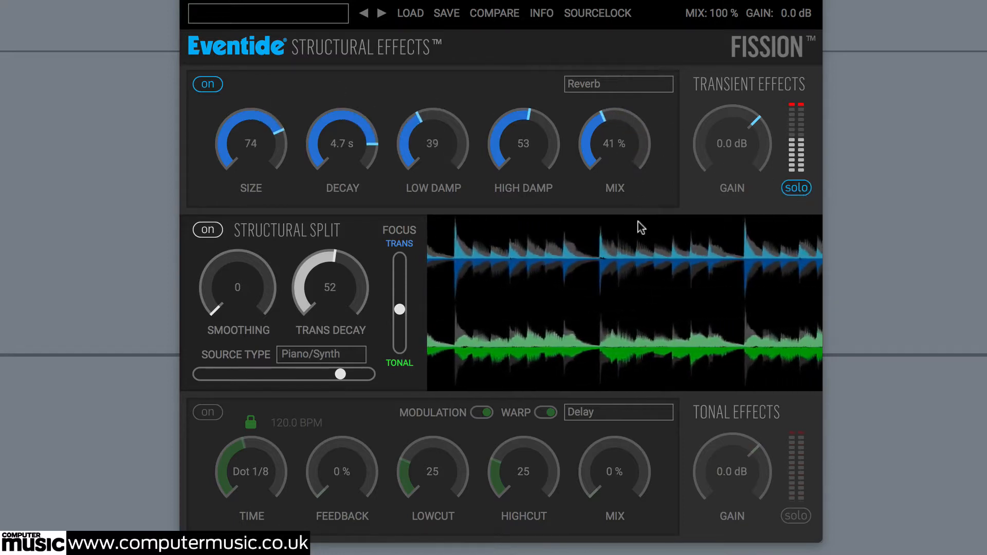
click(804, 191)
drag(616, 150, 619, 159)
drag(548, 154, 547, 140)
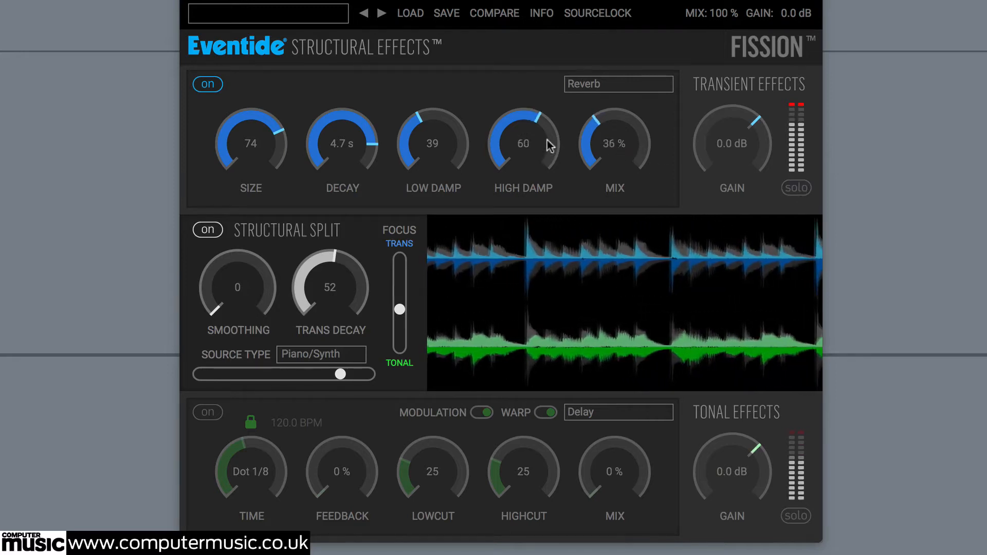
drag(461, 128, 462, 118)
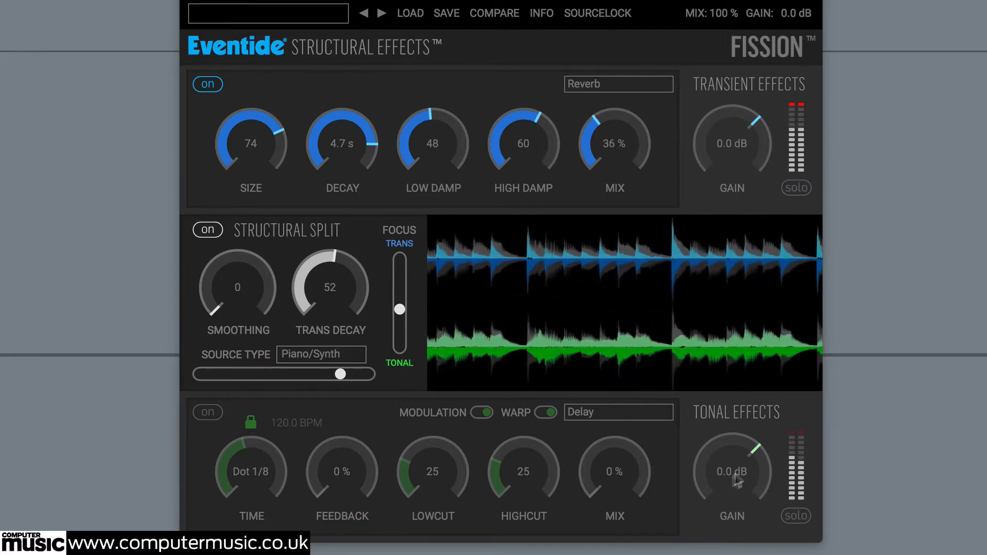
Set the tonal gain to -1.6 dB, the transient gain to 1.7 dB and the Reverb mix to 47%
mouse_move(736, 480)
mouse_down()
mouse_move(747, 516)
mouse_move(749, 473)
mouse_up()
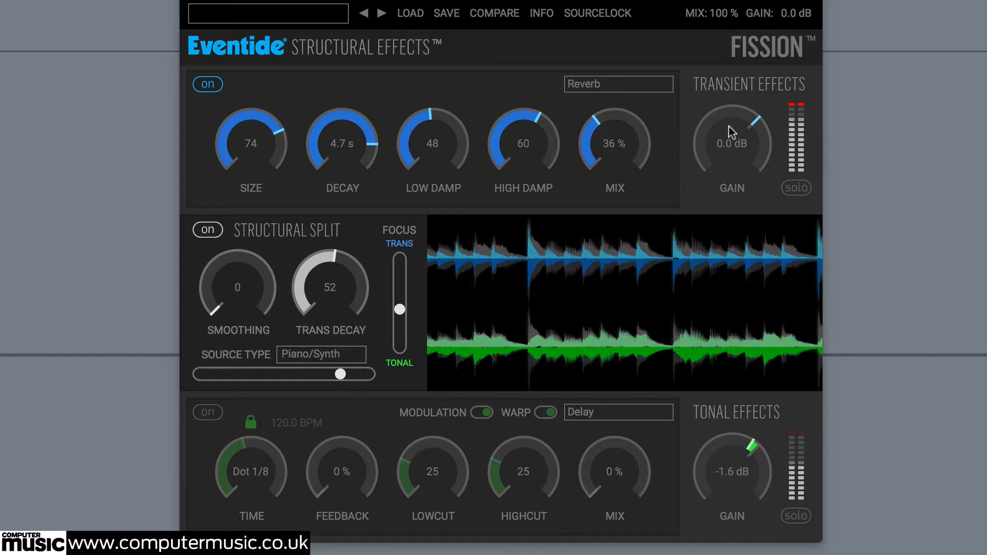
drag(736, 130, 736, 121)
drag(635, 170, 601, 151)
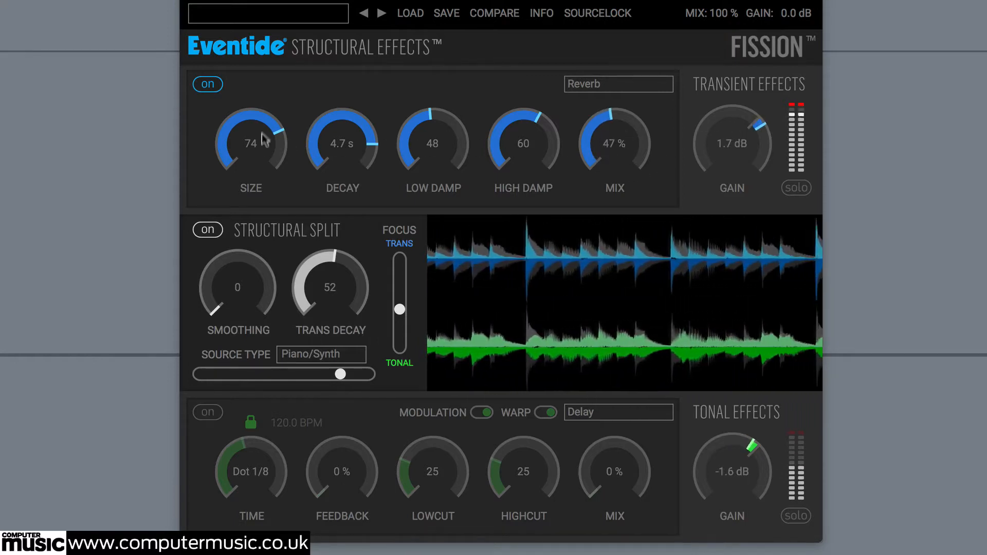
Set the transient Reverb's Size to 96, High Damp to 67 and Low Damp to 57
drag(263, 139, 273, 132)
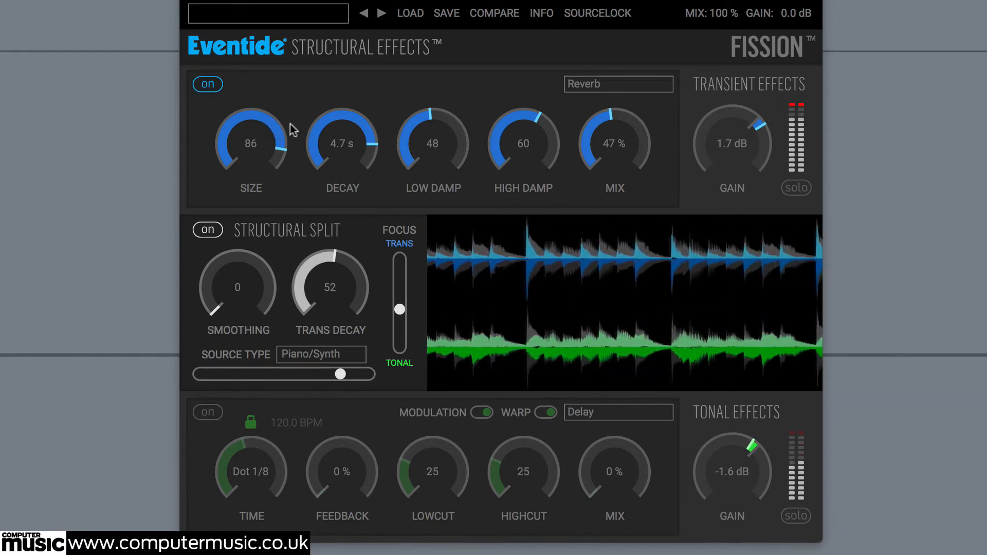
drag(274, 133, 281, 120)
drag(524, 143, 528, 135)
drag(438, 135, 443, 125)
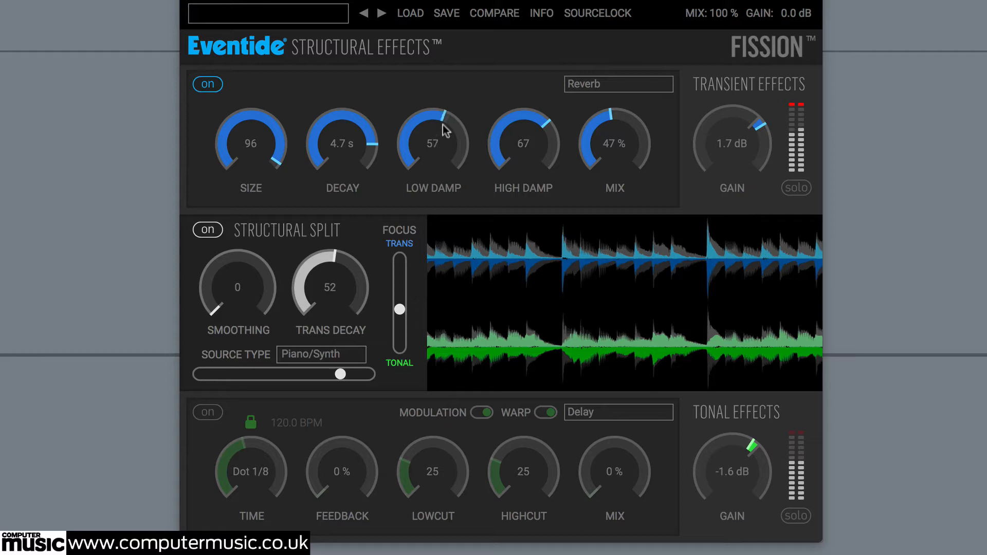
Switch the transient effect to Gate+EQ, audition it in solo, and set the gate threshold to -25.5 dB and transient gain to 2.3 dB
click(607, 90)
click(618, 171)
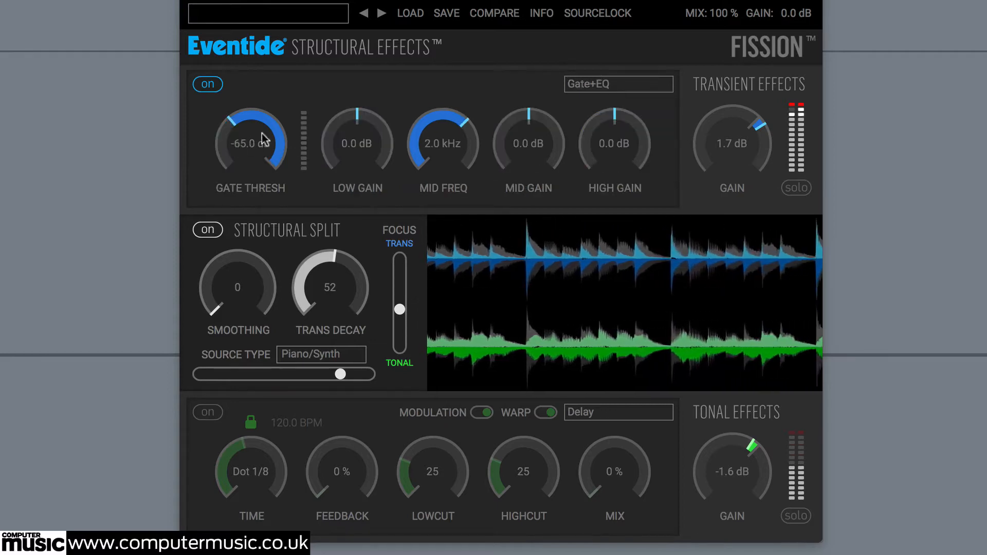
drag(262, 138, 269, 48)
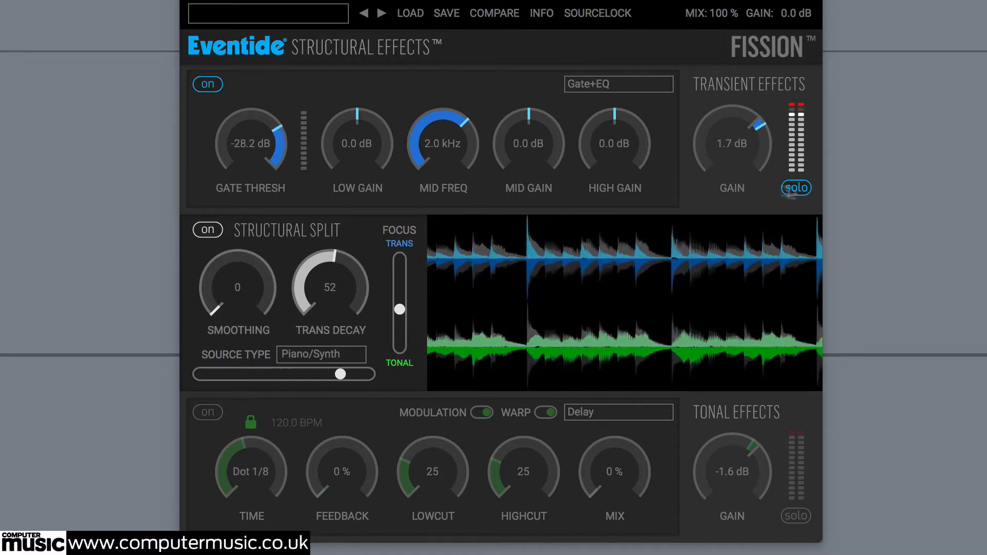
click(790, 191)
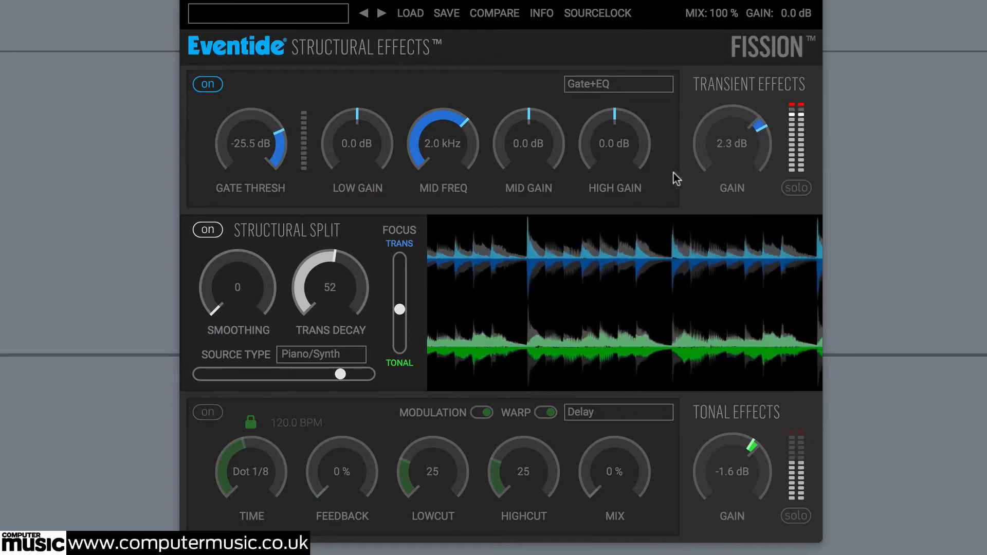
Set the transient gain to -3.2 dB and the EQ to Low 17.8 dB, Mid 12.5 dB at 1.7 kHz and High 12.9 dB
scroll(746, 174, down, 4)
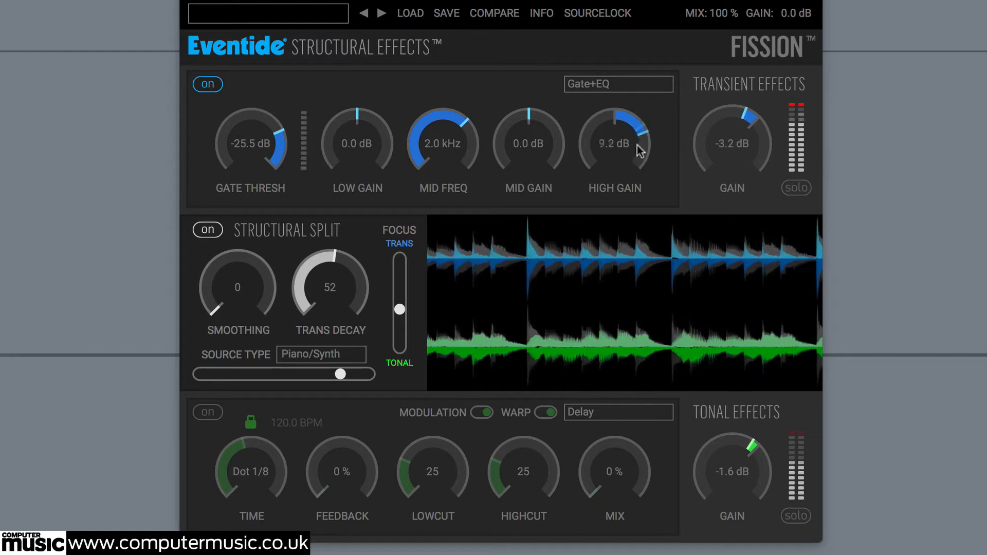
scroll(644, 136, down, 1)
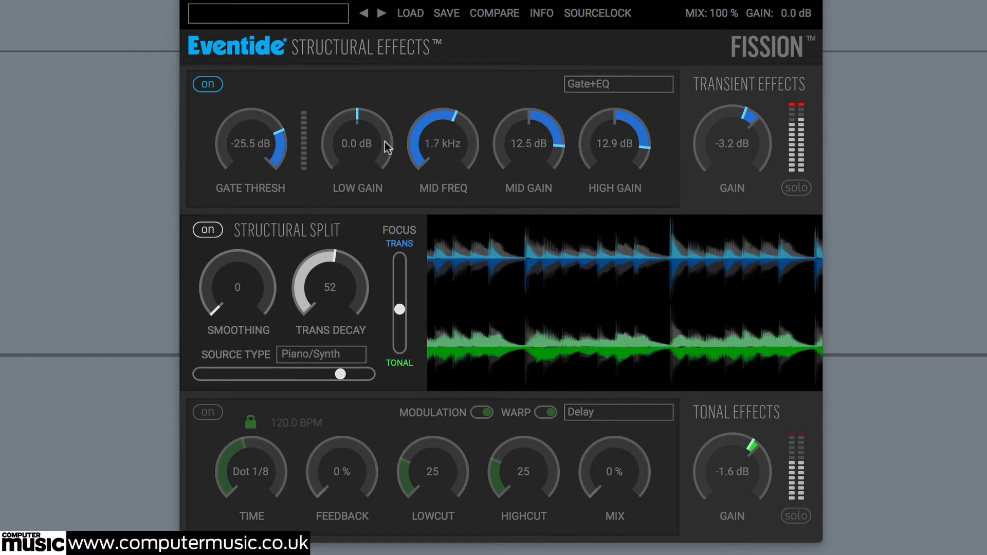
drag(391, 158, 389, 72)
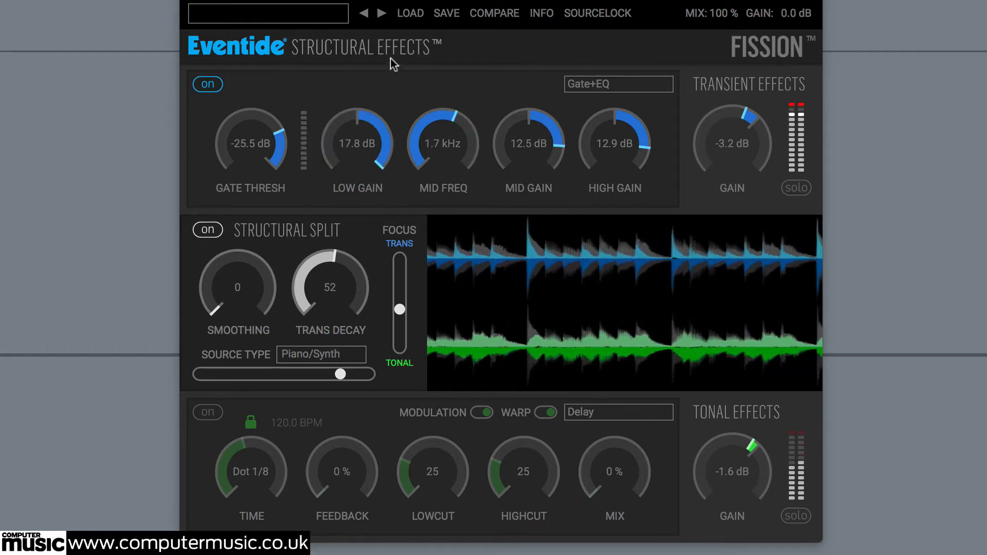
Set the transient gain to -2.7 dB and reset the transient EQ's Low, Mid and High gains and Mid Freq to their defaults
scroll(713, 147, up, 1)
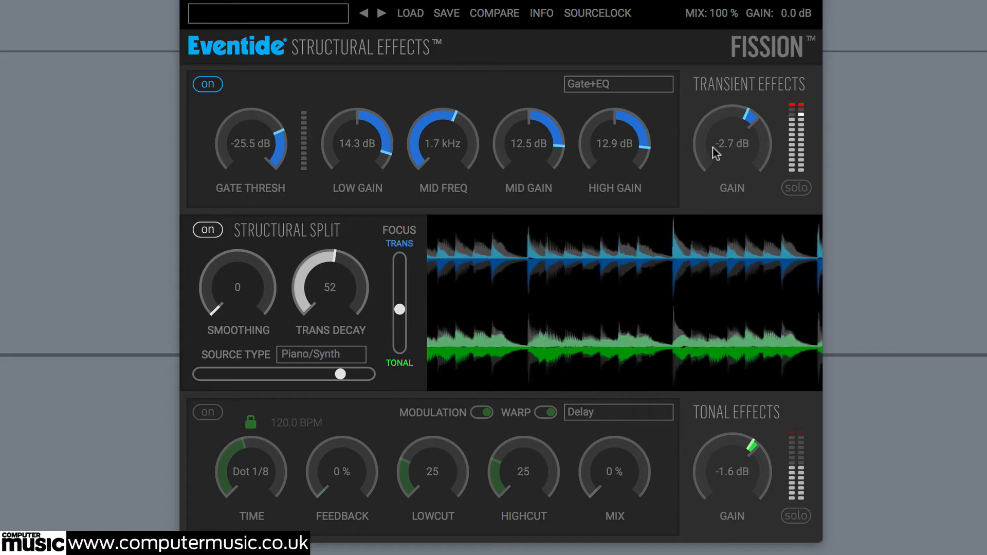
scroll(616, 149, up, 2)
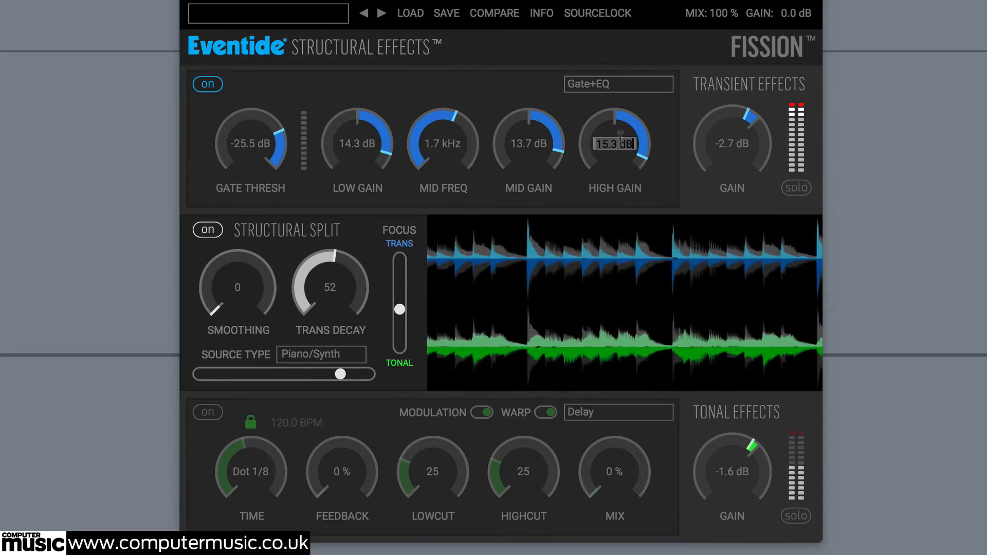
double_click(622, 127)
double_click(535, 123)
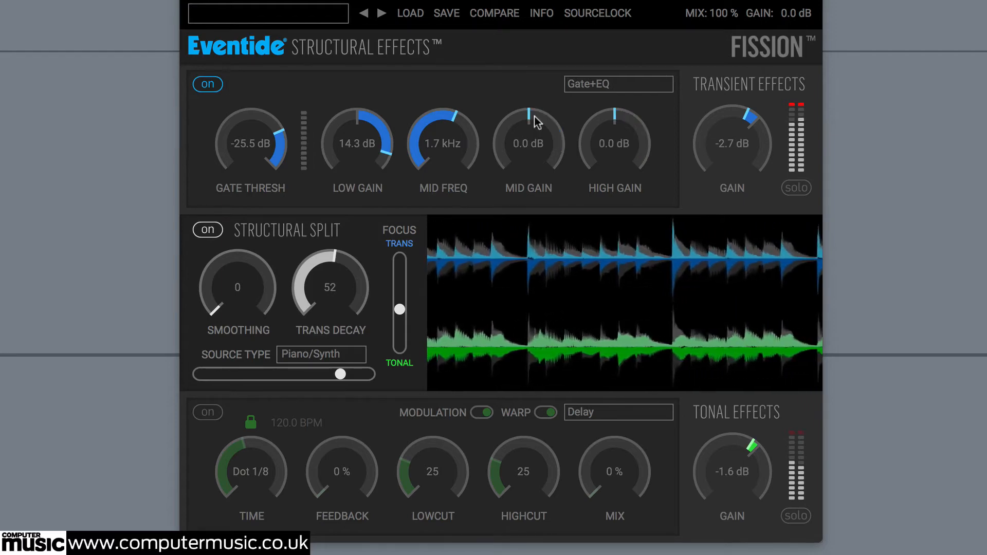
double_click(456, 122)
double_click(365, 123)
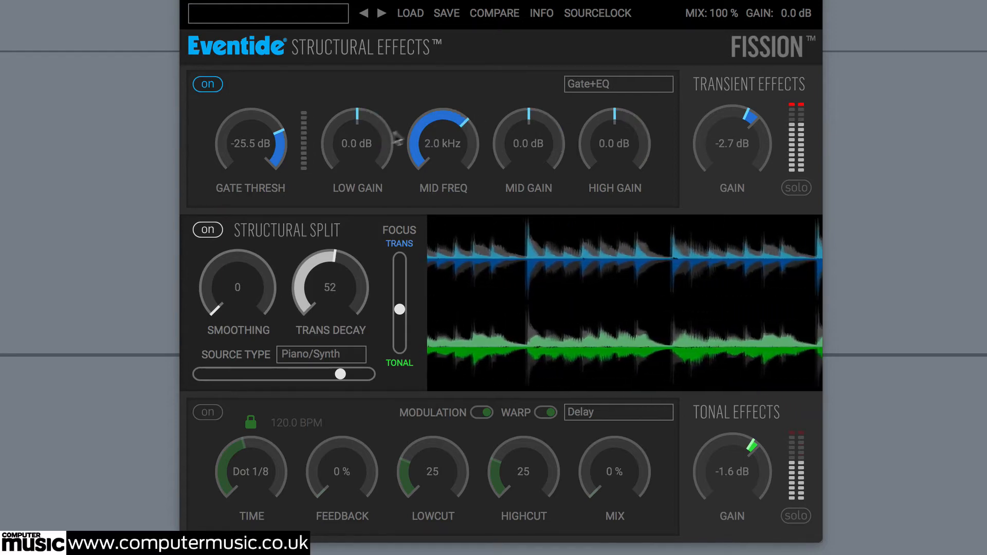
Boost the transient EQ to Low 14.7 dB, Mid 12.5 dB and High 12.7 dB
drag(365, 123, 386, 71)
drag(532, 126, 555, 77)
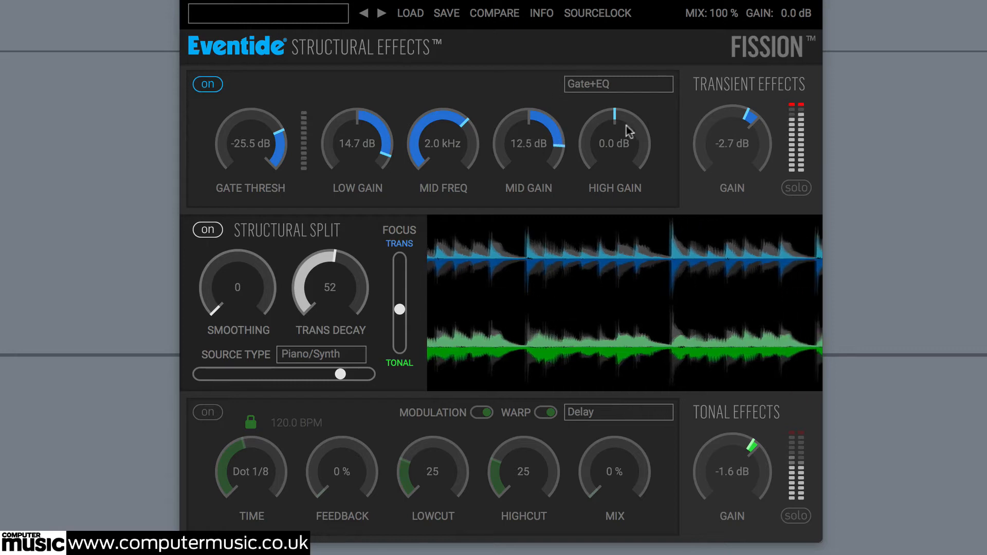
drag(627, 125, 648, 65)
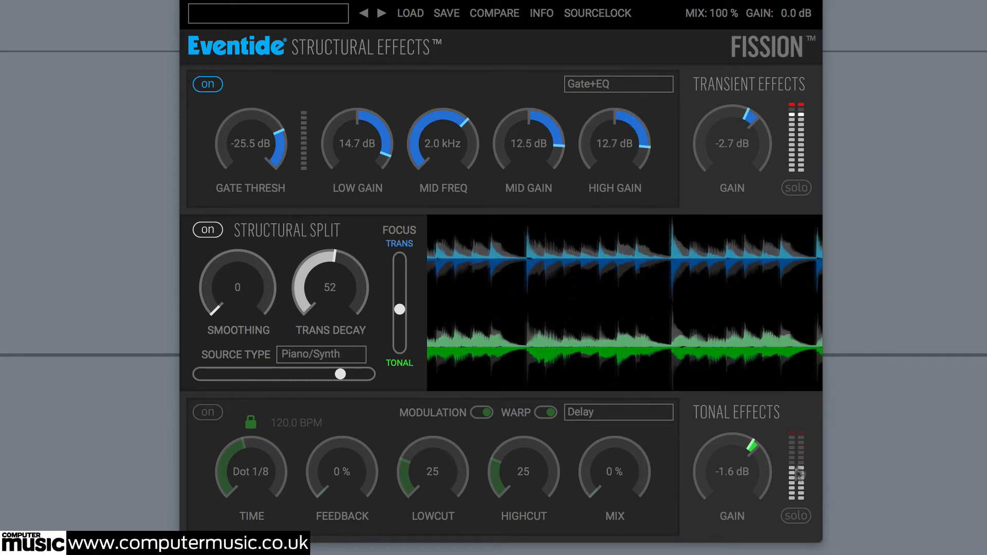
Set the tonal gain to -0.5 dB and transient gain to -4.4 dB, and briefly audition the tonal part in solo
drag(763, 483, 765, 473)
drag(765, 192, 754, 159)
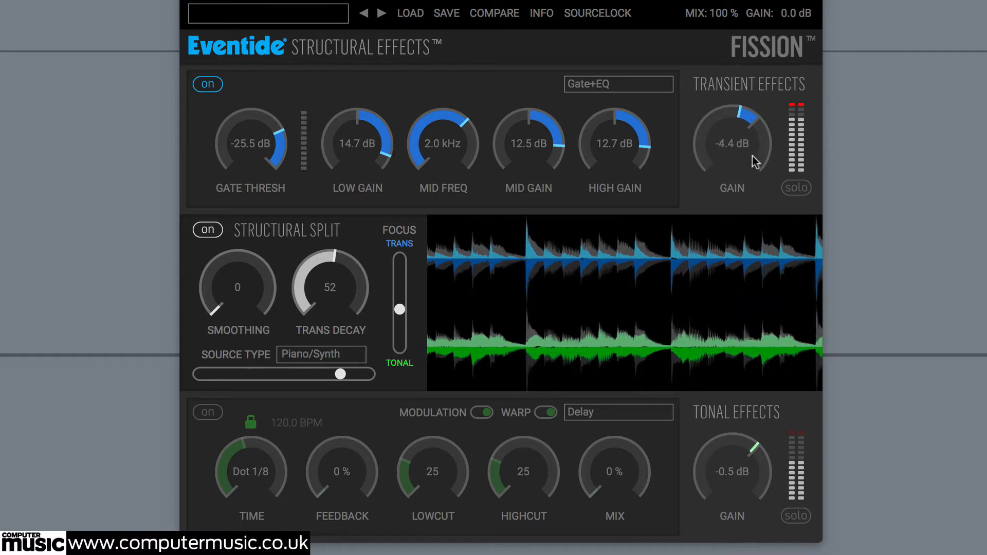
click(805, 516)
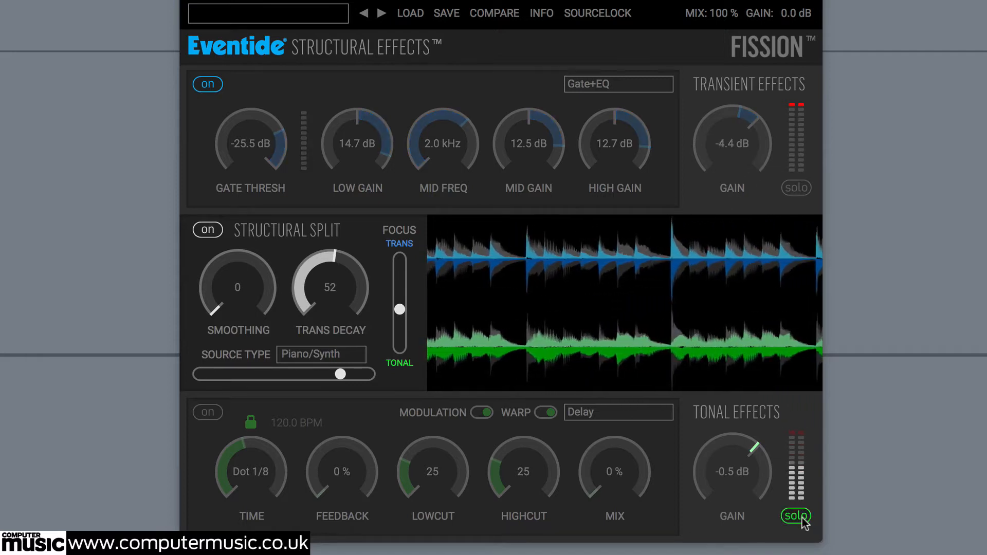
click(802, 518)
Keep Delay as the tonal effect, turn it on, and set Feedback 68%, Lowcut 47, Highcut 45 and Mix 37%
click(584, 411)
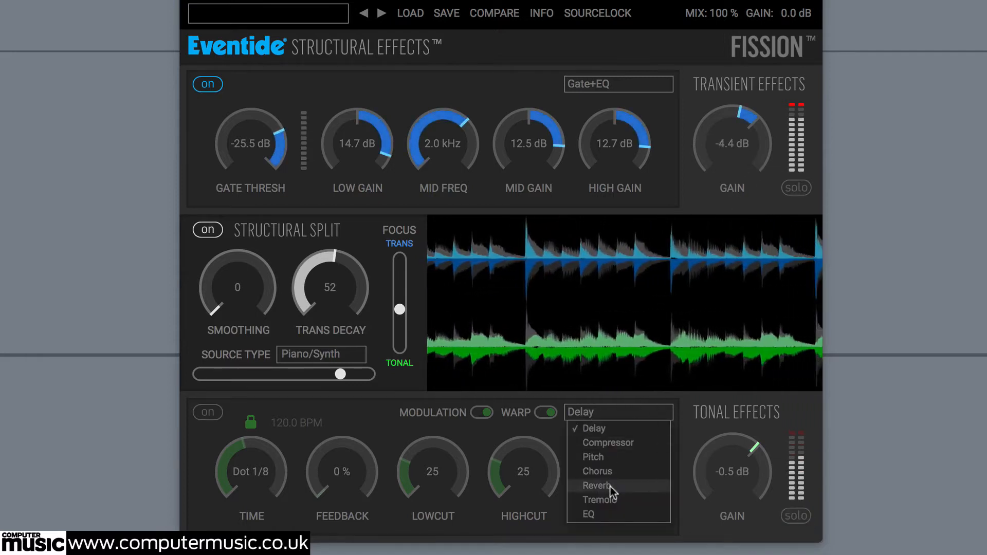
click(604, 429)
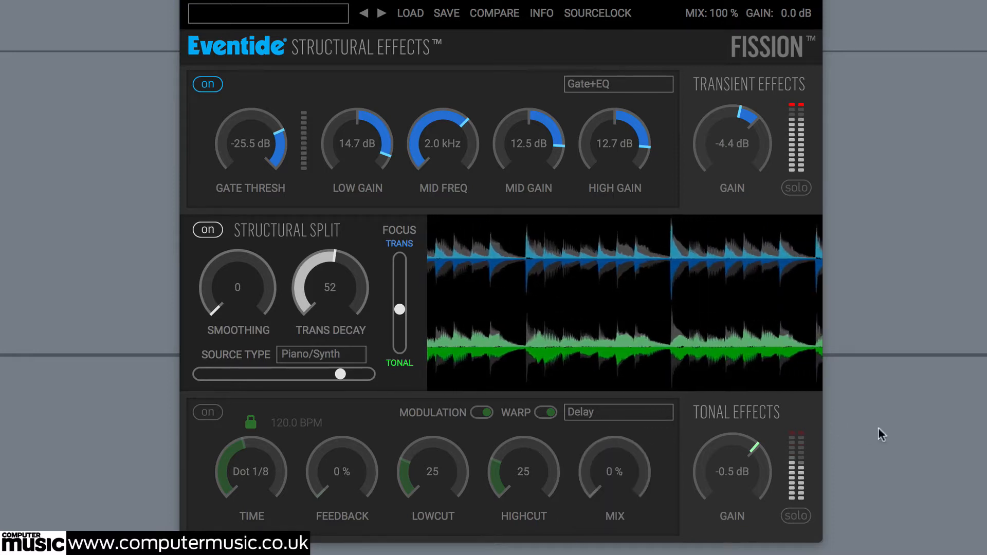
drag(628, 462, 627, 381)
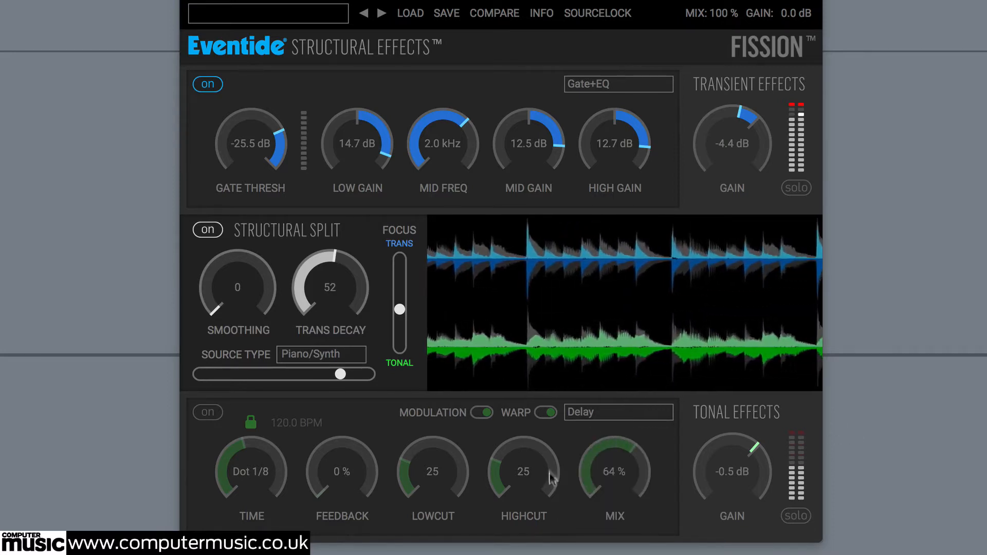
drag(549, 471, 549, 448)
click(208, 412)
drag(628, 474, 624, 527)
drag(431, 486, 432, 457)
drag(339, 462, 339, 383)
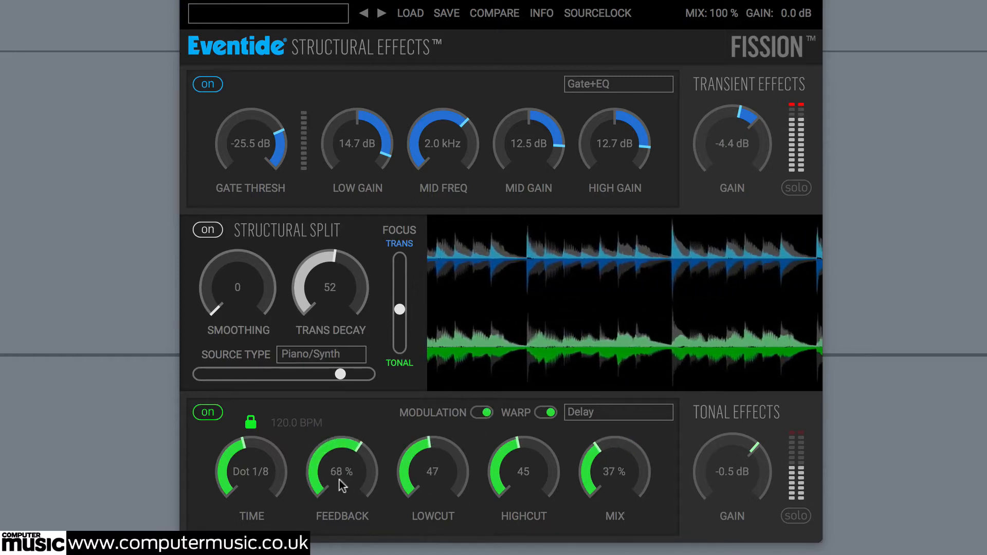
Set the tonal Delay to Feedback 93%, Time 1/8 Trip and Mix 62%, and lower the transient gain to -9.5 dB
drag(339, 480, 344, 438)
drag(250, 457, 254, 504)
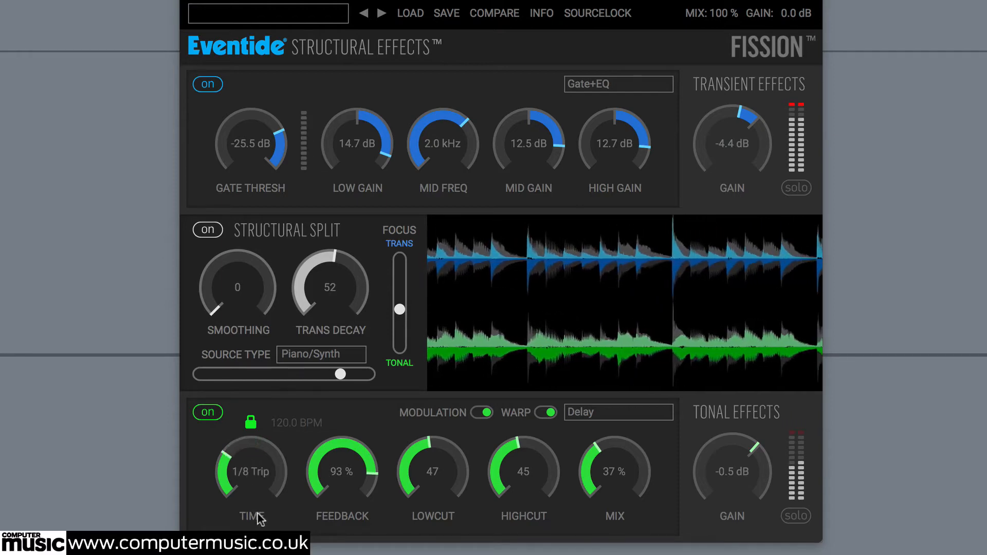
drag(630, 471, 630, 430)
mouse_move(739, 166)
mouse_down()
mouse_move(741, 190)
mouse_move(741, 178)
mouse_up()
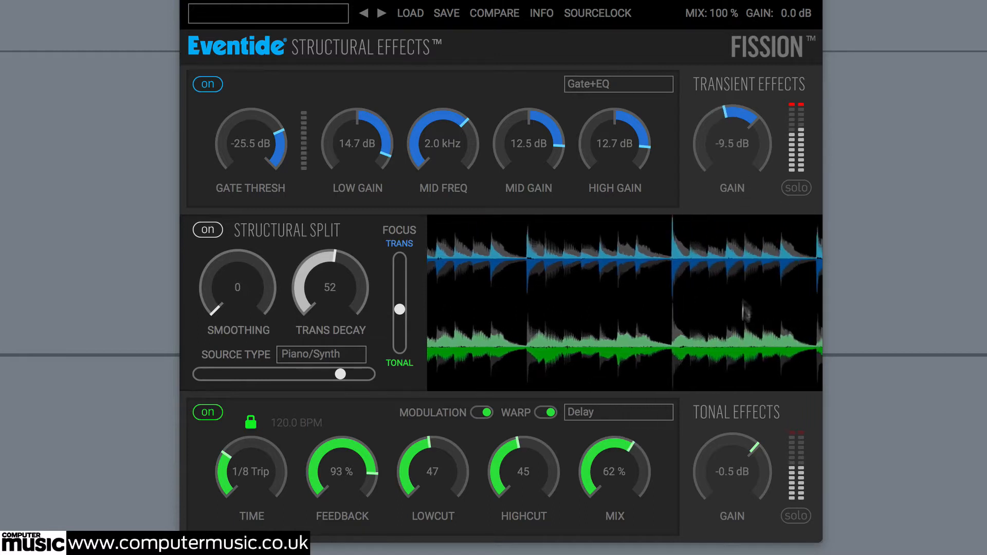
Set the tonal Delay to Time Dot 1/8, Feedback 80%, Lowcut 31, Highcut 0 and Mix 49%, with Warp off
drag(619, 480, 607, 523)
drag(526, 477, 524, 554)
drag(439, 470, 439, 532)
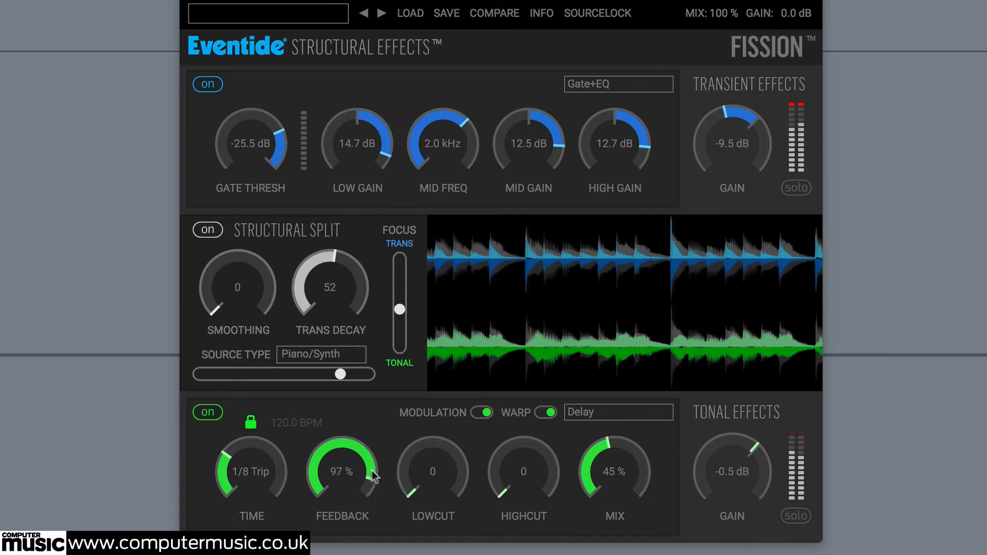
drag(278, 436, 279, 433)
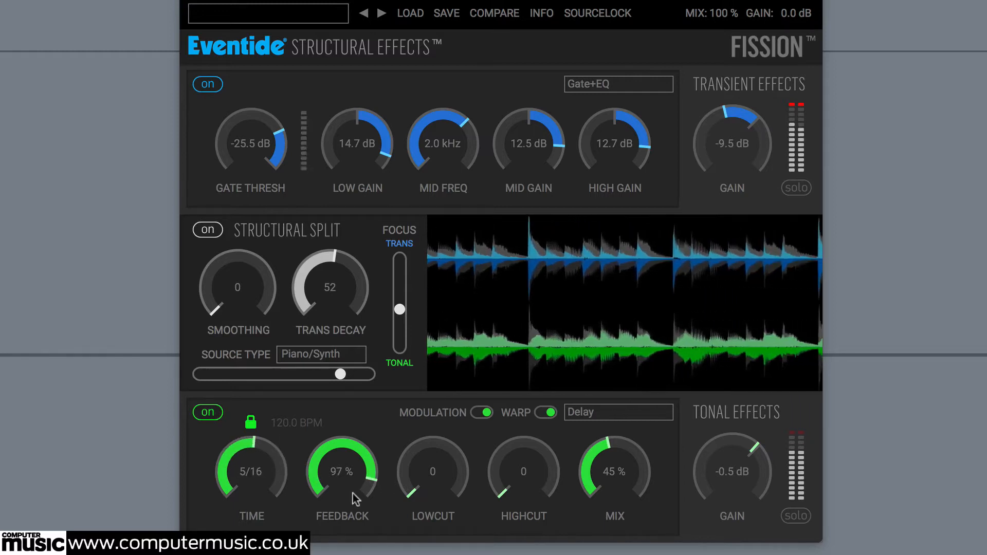
drag(276, 489, 280, 485)
drag(341, 489, 343, 504)
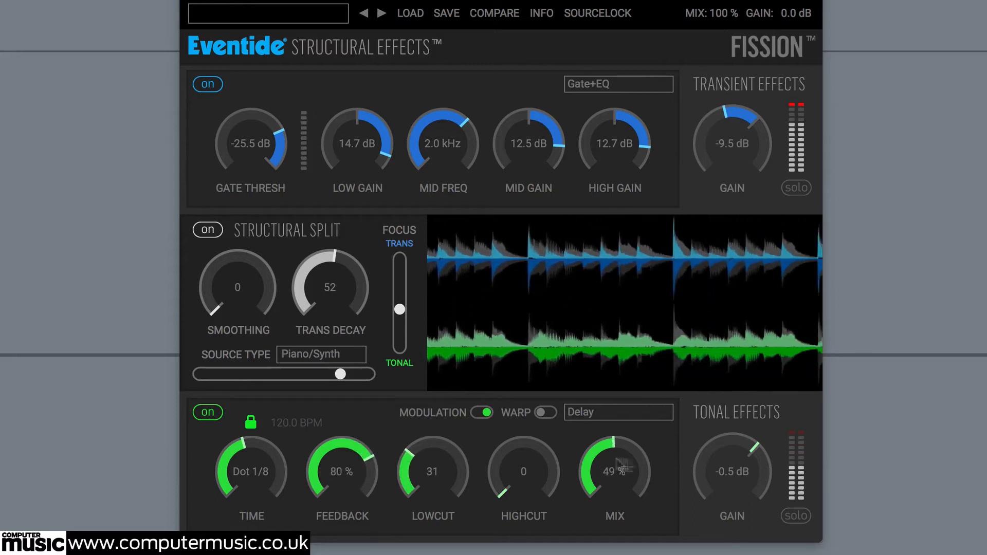
Solo the tonal part and set its Delay to Feedback 85%, Lowcut 46, Highcut 34 and Time 1/4 Trip, with transient gain at -15.0 dB
click(796, 514)
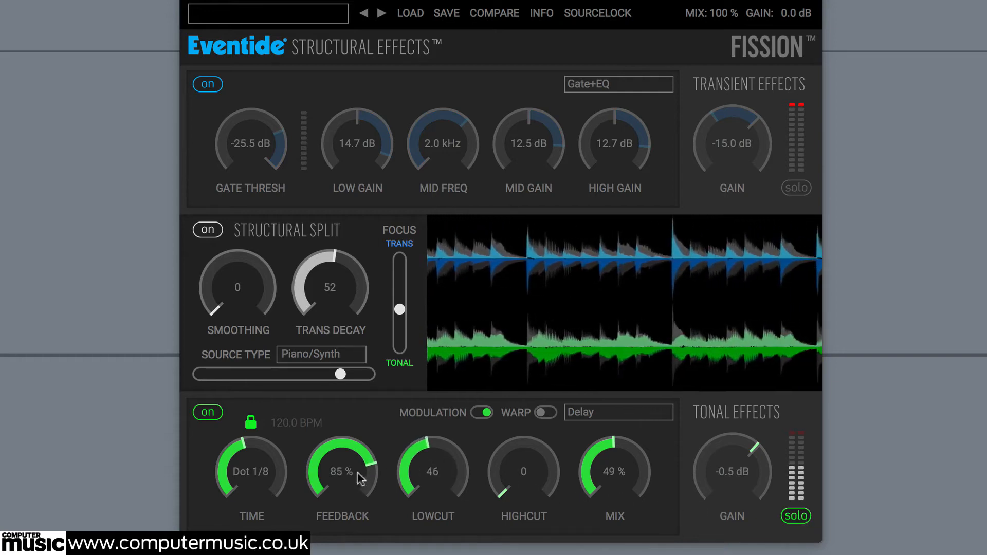
drag(273, 450, 269, 504)
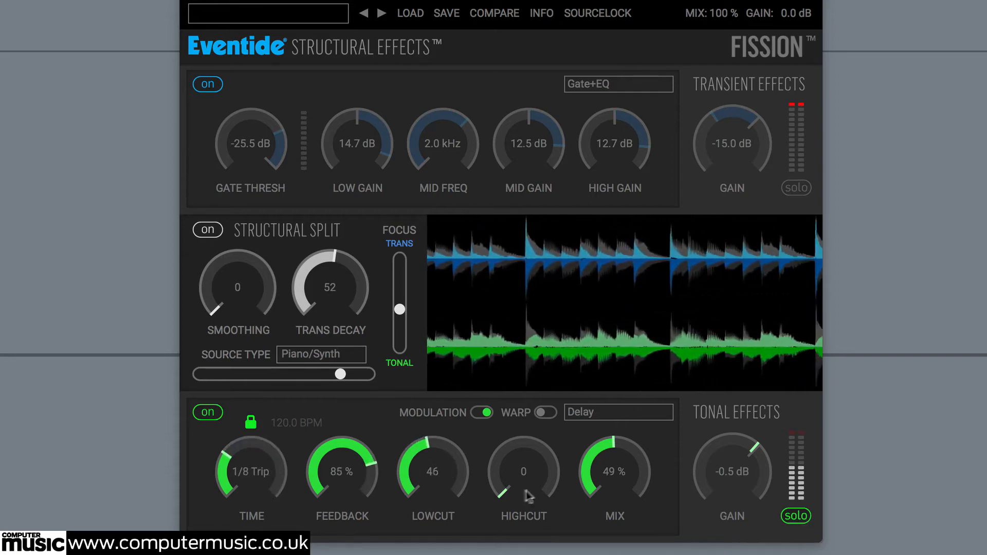
drag(526, 491, 536, 431)
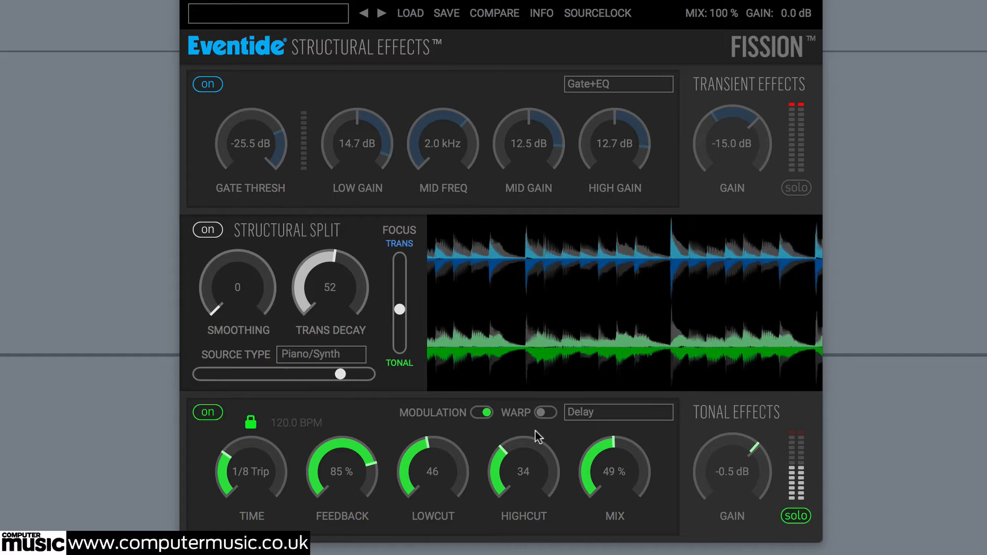
drag(265, 471, 265, 451)
Set the tonal Delay to Mix 33%, Lowcut 15 and Highcut 22, and take the tonal part out of solo
drag(621, 463, 622, 492)
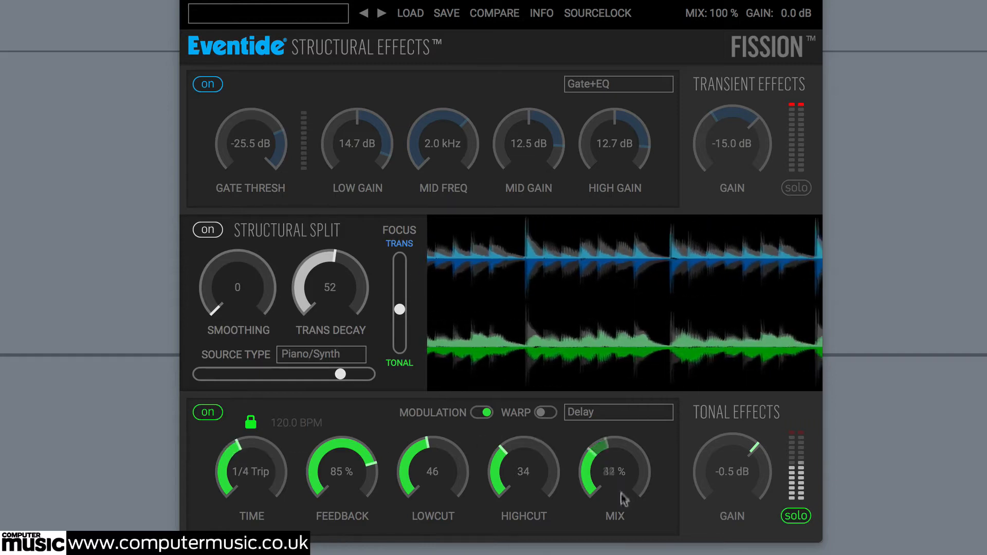
drag(625, 458, 626, 481)
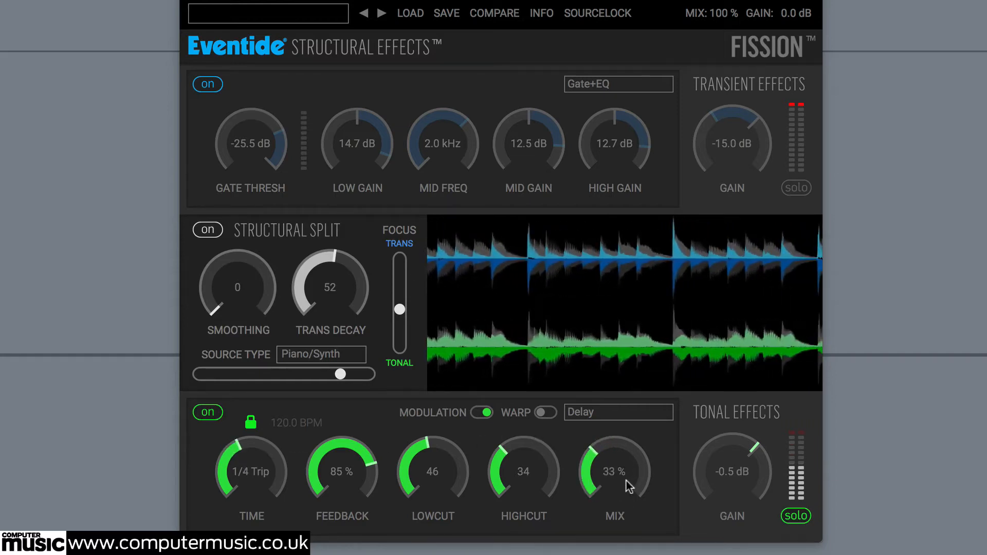
drag(452, 467, 453, 494)
drag(520, 469, 522, 494)
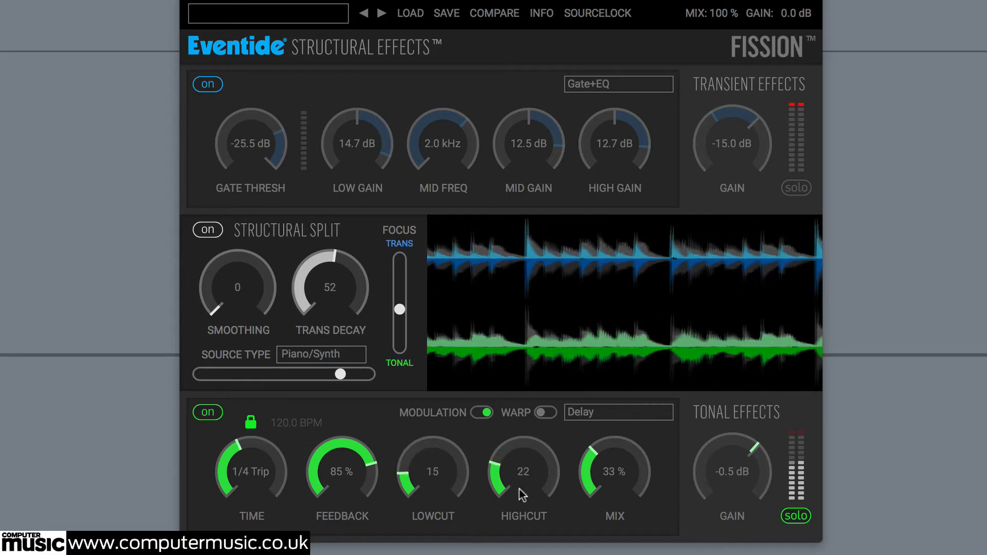
click(796, 516)
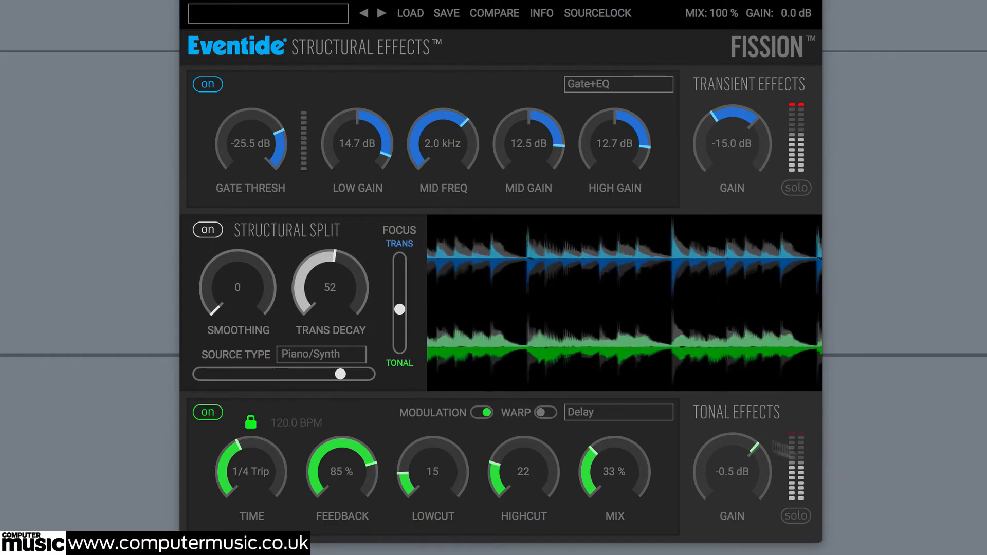
Switch the tonal effect to Compressor, solo it, and set the threshold to -34.4 dB and ratio to 9.8:1
click(596, 412)
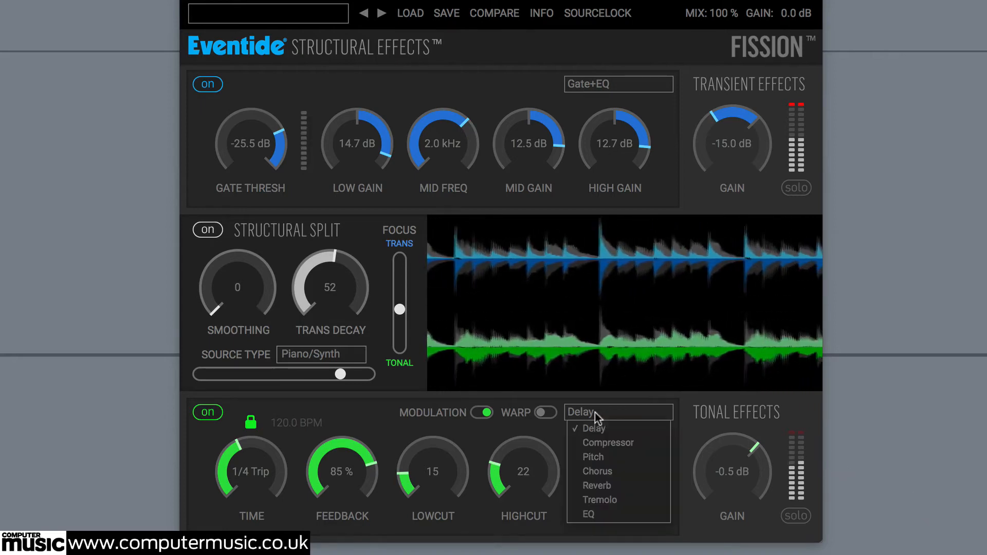
click(641, 442)
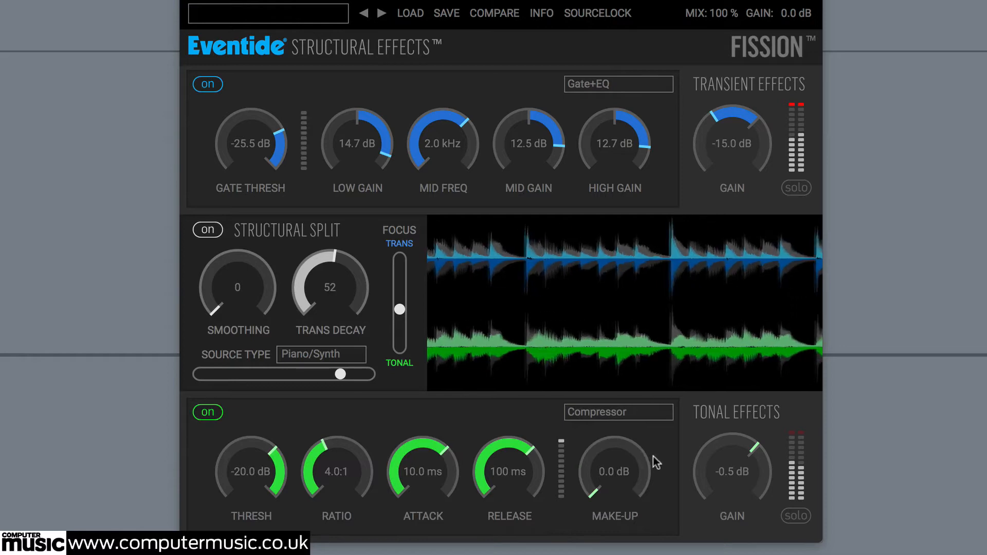
click(804, 517)
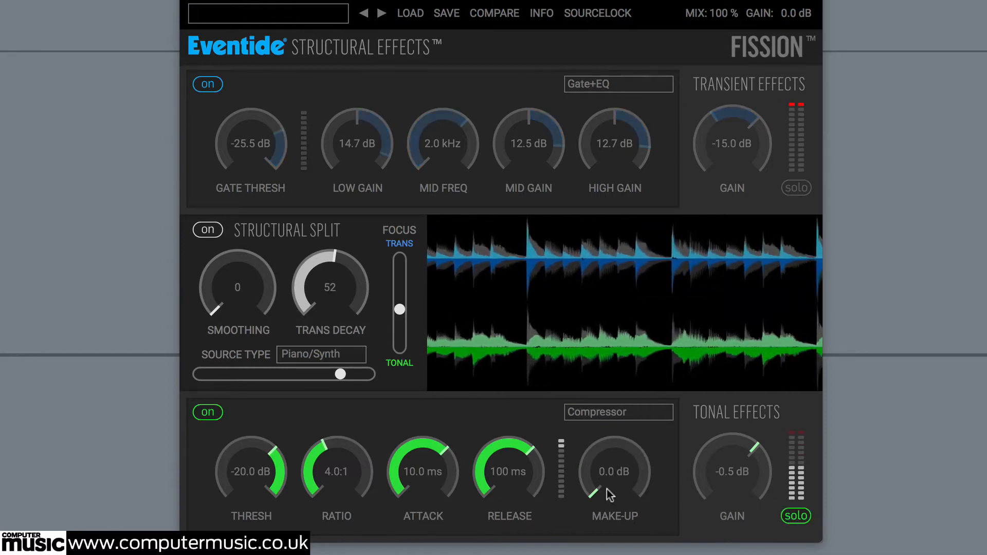
drag(234, 475, 268, 510)
drag(331, 489, 344, 431)
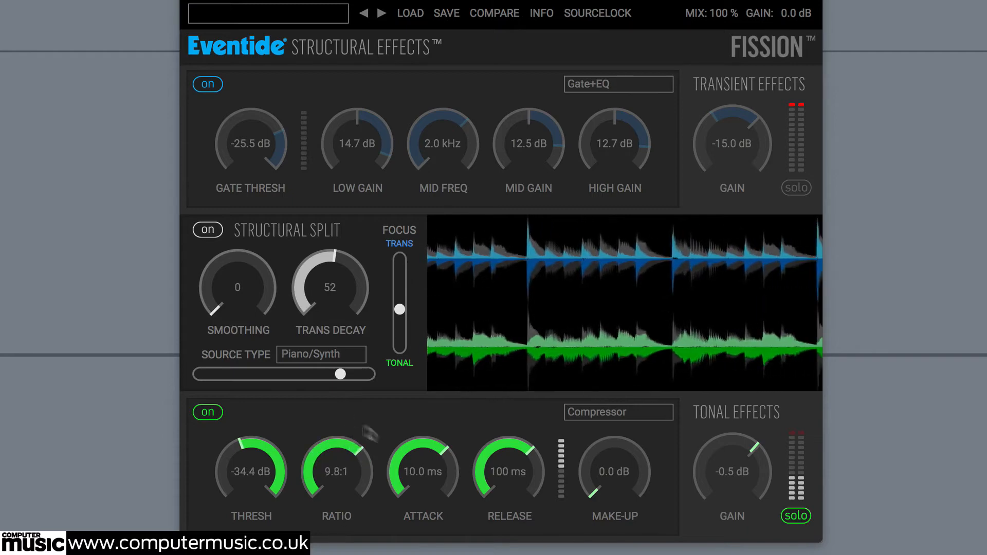
Set the tonal Compressor's Attack to 0.3 ms, Release to 9.9 ms and Make-up to 15.8 dB, compare it with bypass, and end the solo
drag(423, 465, 425, 491)
drag(504, 483, 507, 509)
drag(623, 473, 632, 374)
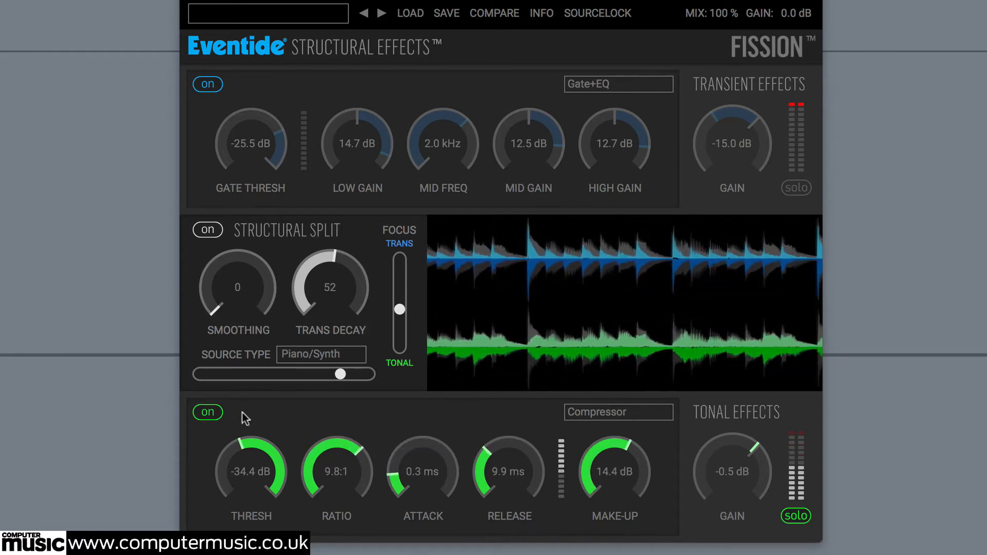
click(205, 412)
click(206, 412)
drag(601, 481, 639, 474)
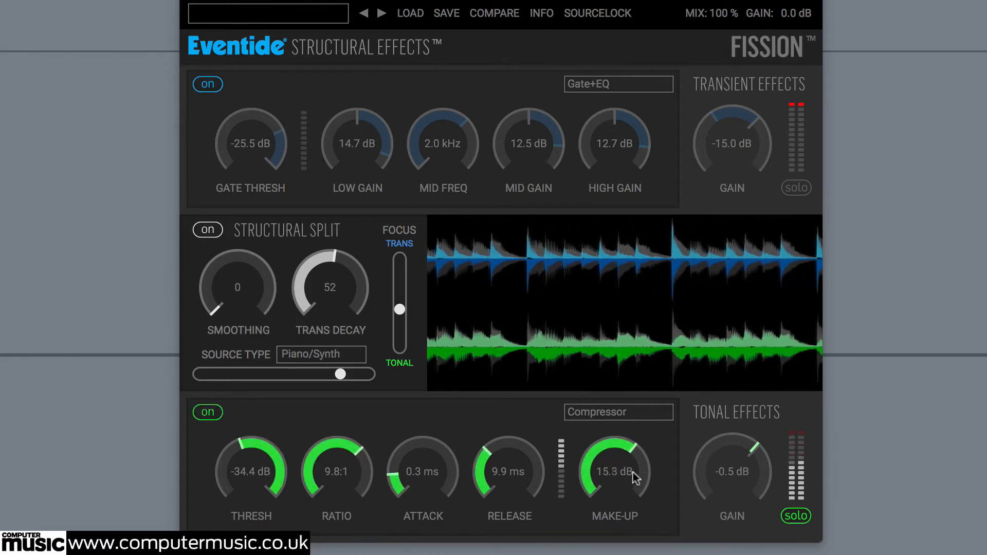
click(805, 517)
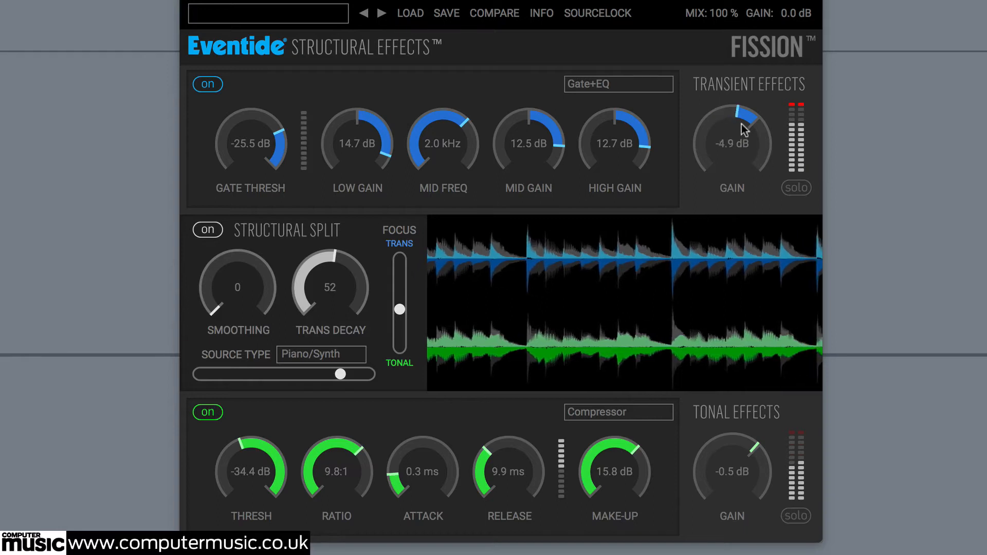
Set the transient gain to -14.9 dB and the tonal Compressor to Release 4.2 ms, Attack 0.4 ms and Make-up 16.3 dB
drag(741, 132, 742, 150)
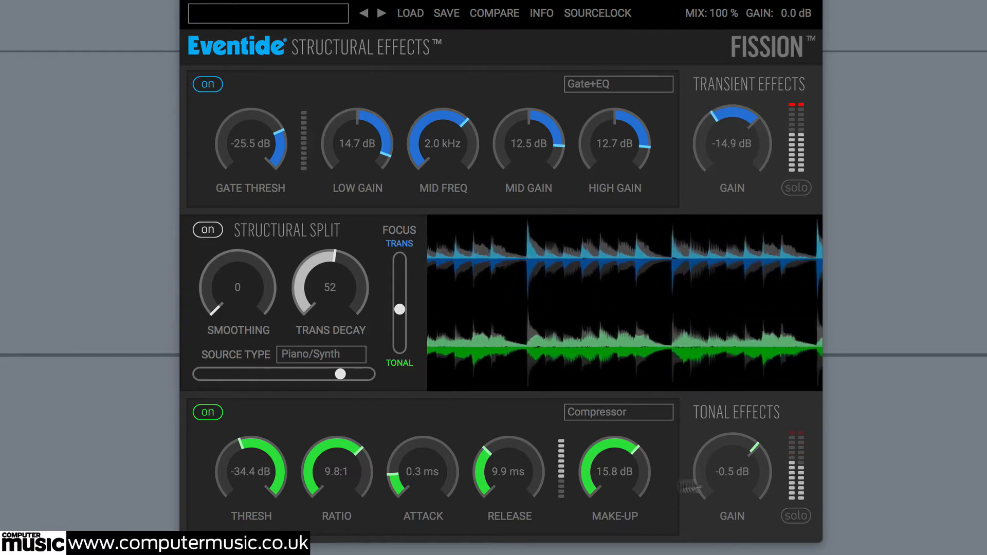
drag(515, 490, 516, 498)
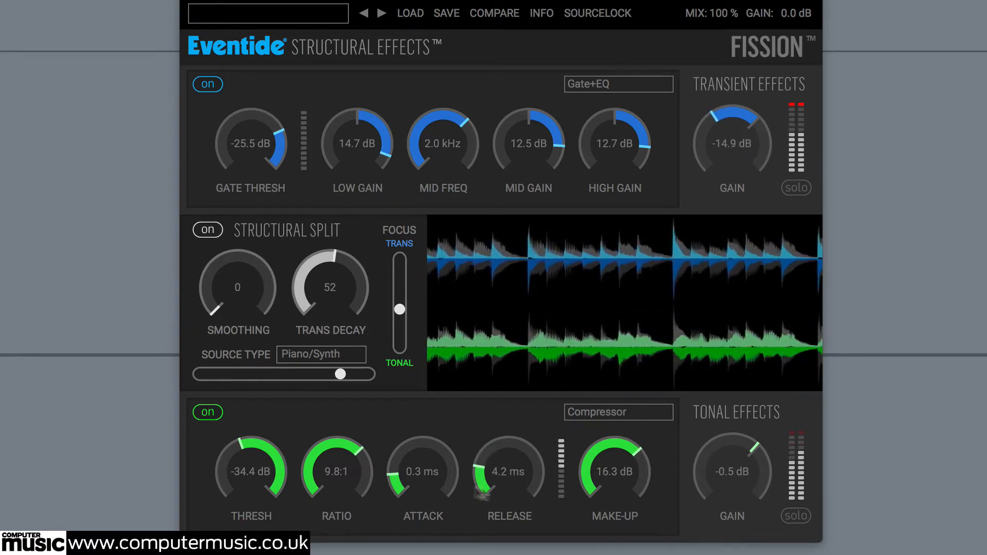
drag(441, 482, 441, 476)
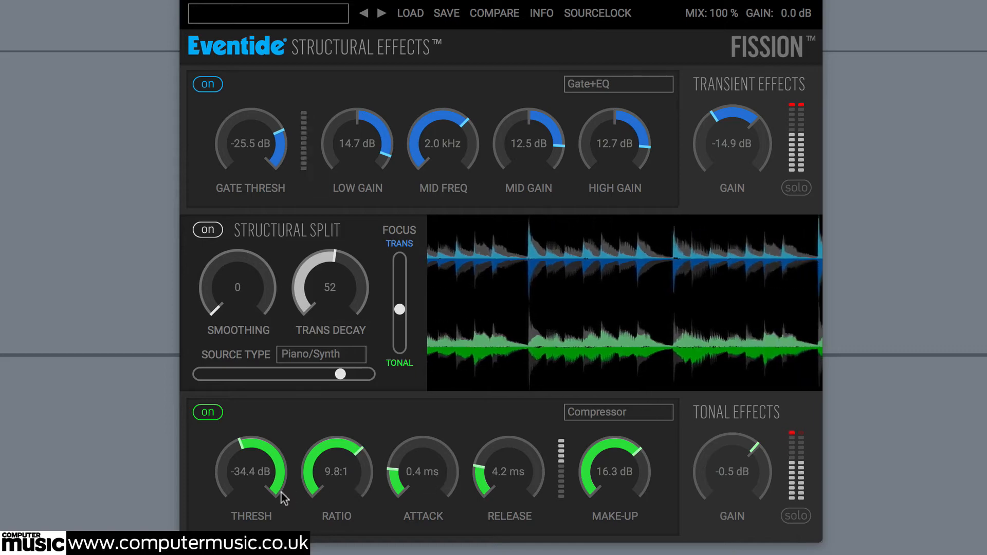
Switch the tonal effect to Pitch, solo it, and set Voice 1 to -1 Oct, Mix to 100% and tonal gain to 2.2 dB
click(597, 414)
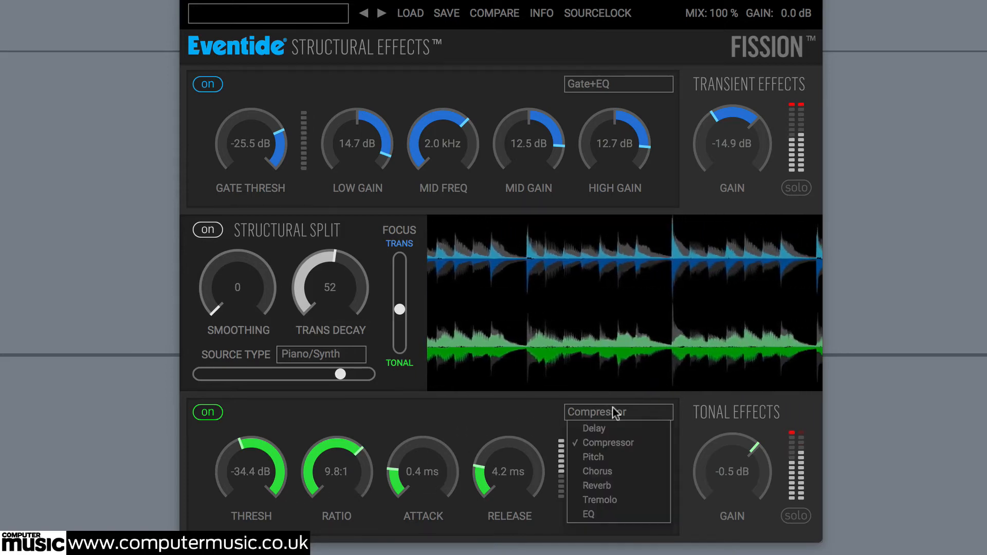
click(611, 456)
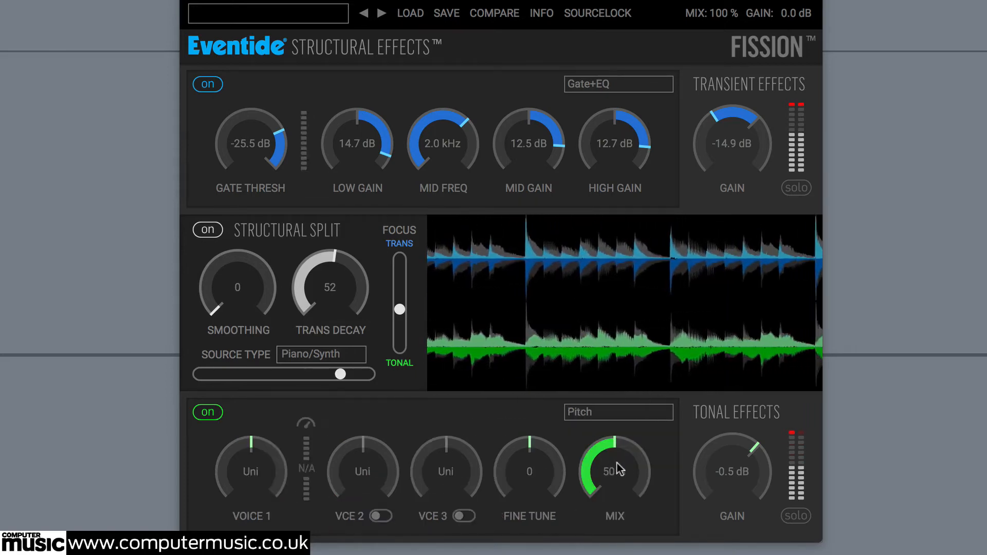
click(796, 515)
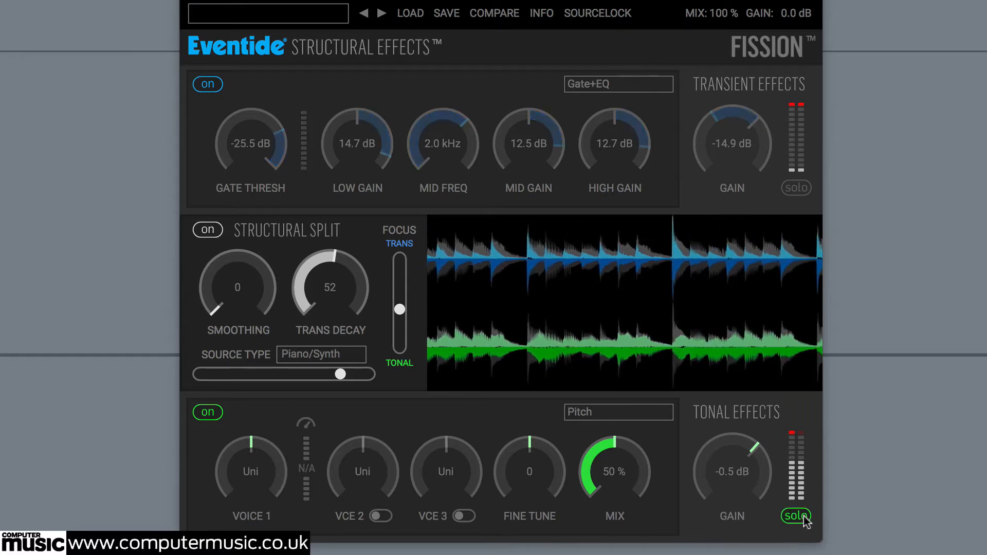
drag(280, 476, 264, 502)
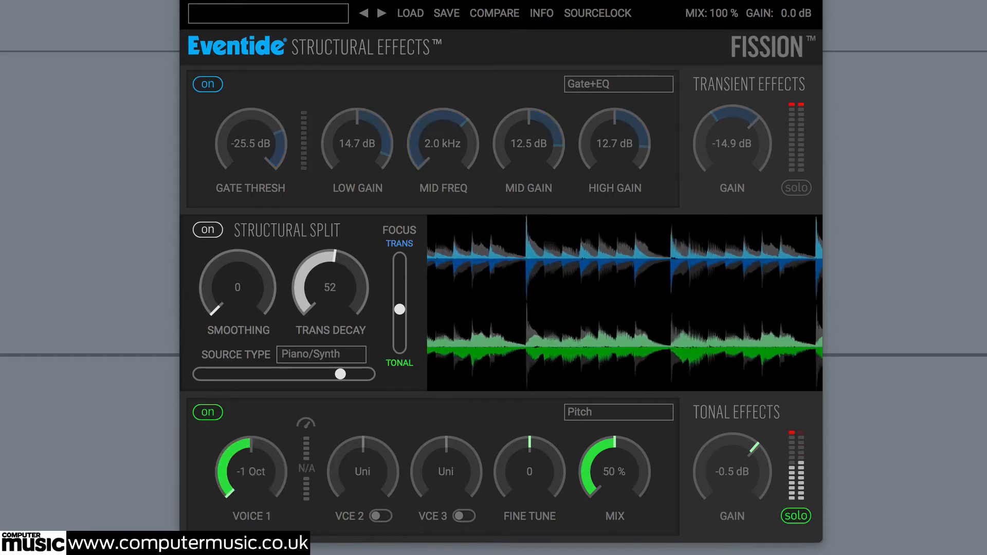
drag(615, 471, 622, 260)
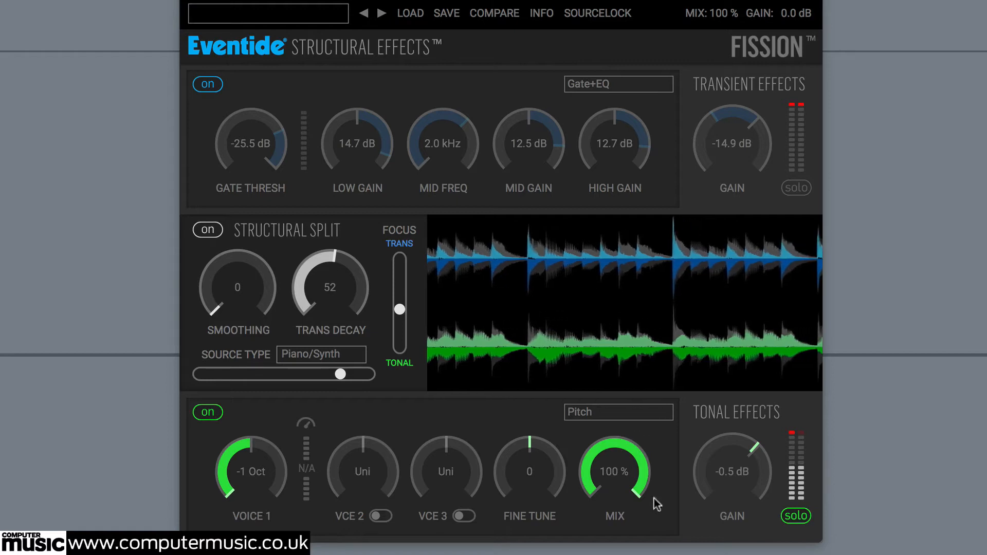
drag(754, 457, 758, 438)
Enable the tonal Pitch's Voice 2 at +P5 and Voice 3 at +1 Oct, end the solo, and set the tonal gain to 1.4 dB
click(381, 517)
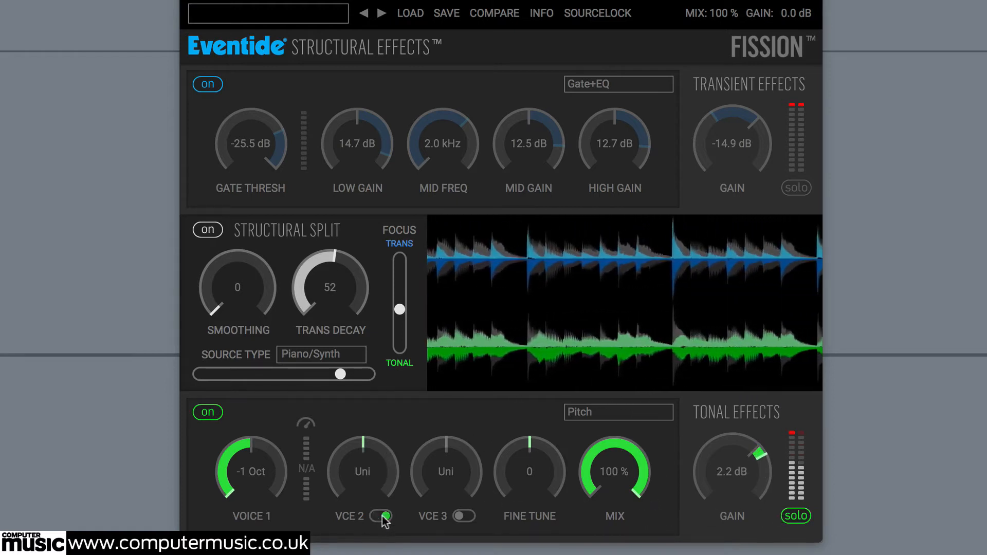
drag(387, 462, 387, 419)
click(463, 515)
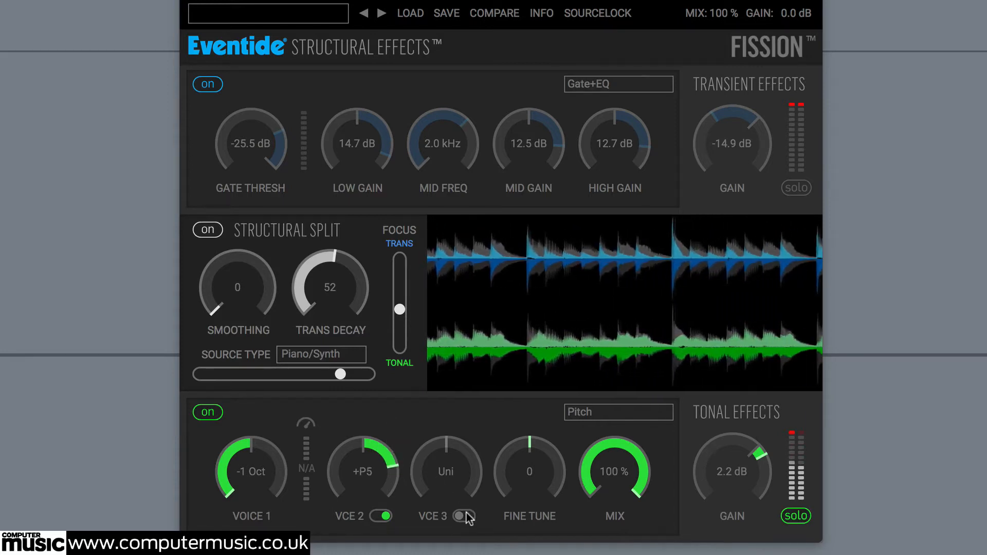
drag(471, 488, 474, 324)
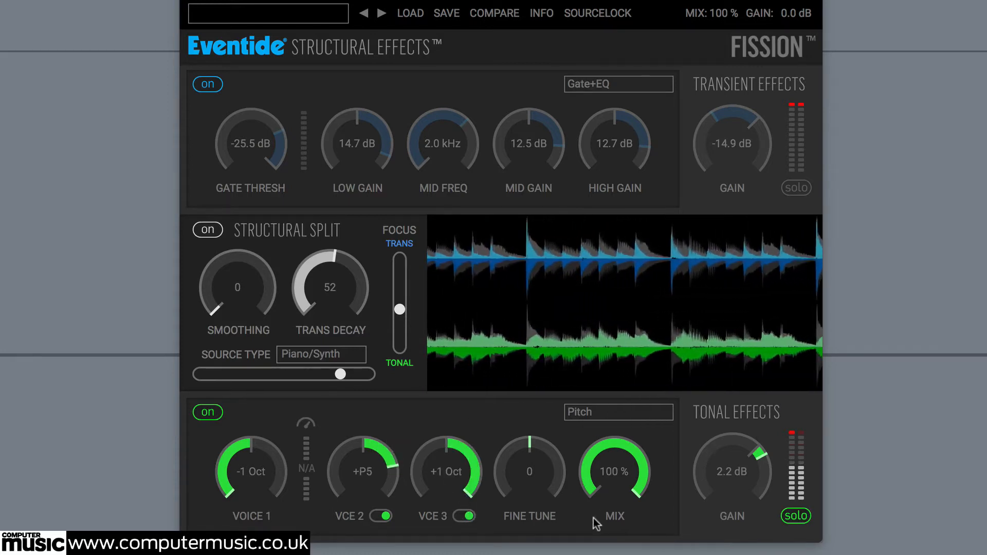
drag(740, 512, 758, 518)
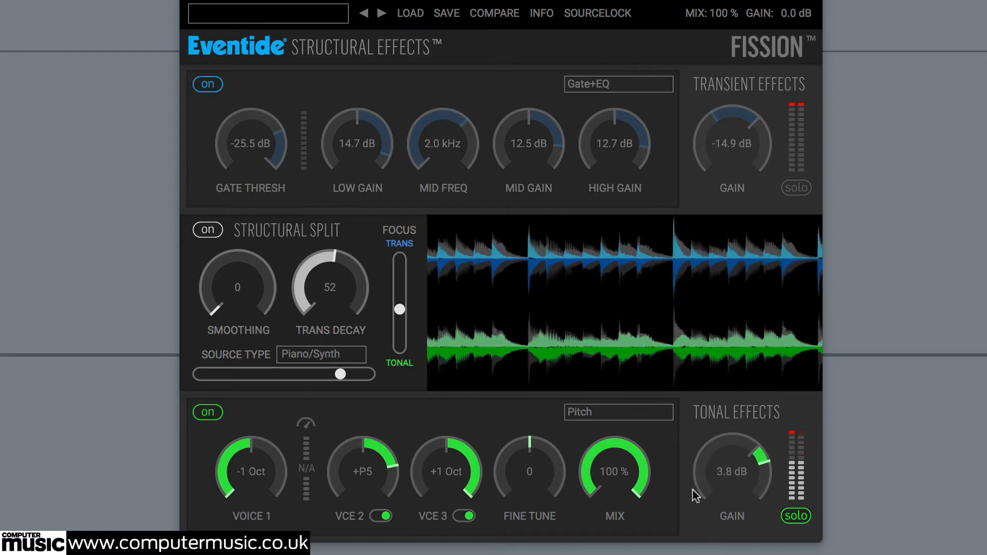
click(797, 517)
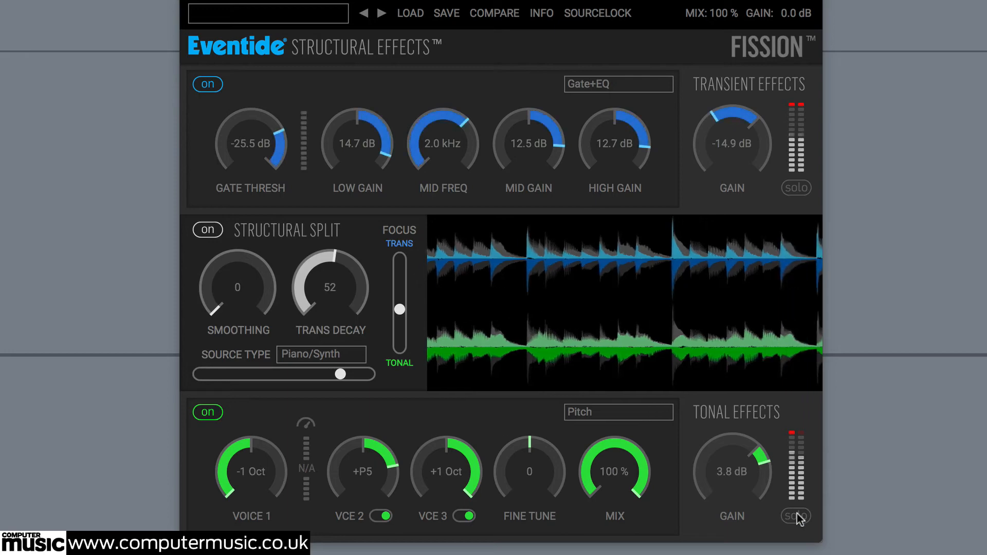
drag(750, 424, 735, 467)
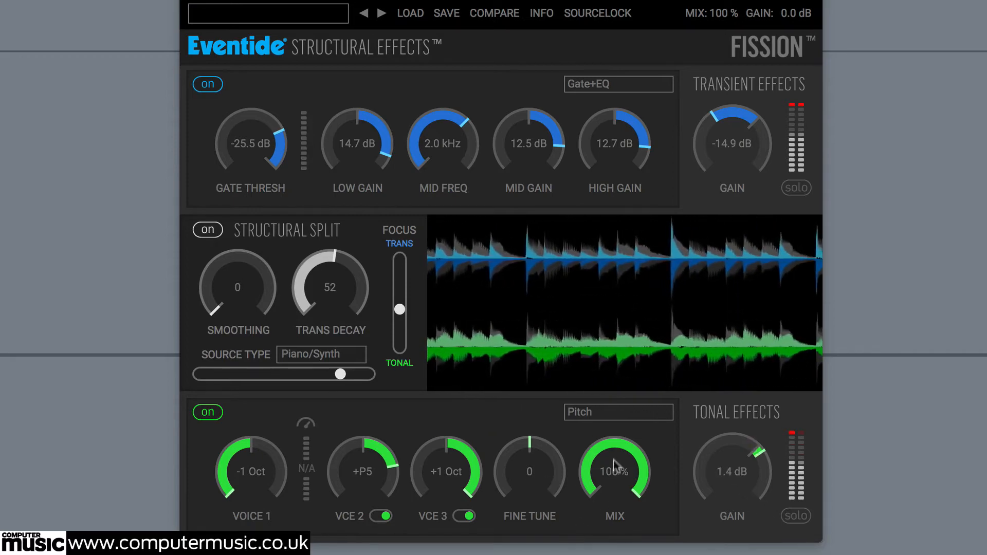
drag(612, 461, 620, 422)
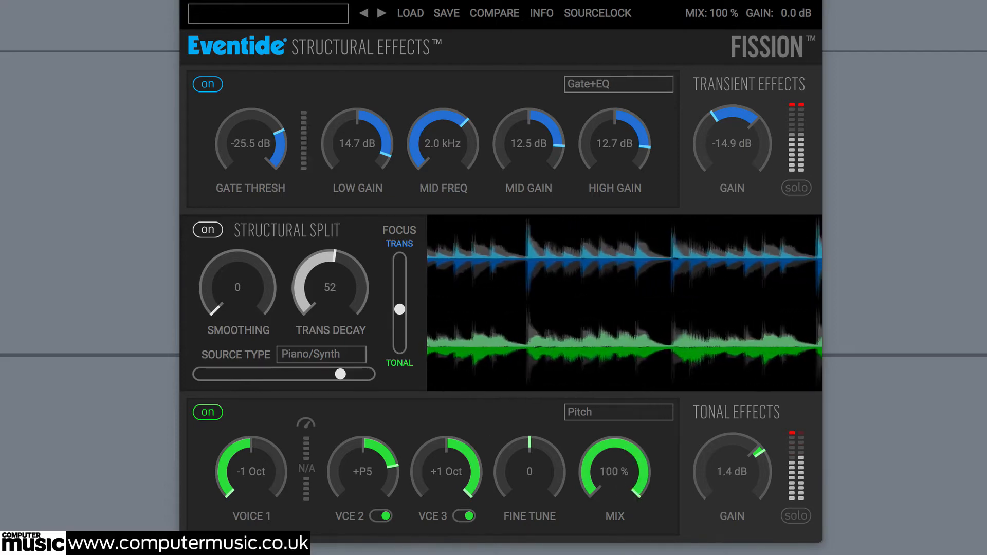
Switch the tonal effect to Chorus, set its Mix to 86%, and solo the tonal part
click(598, 412)
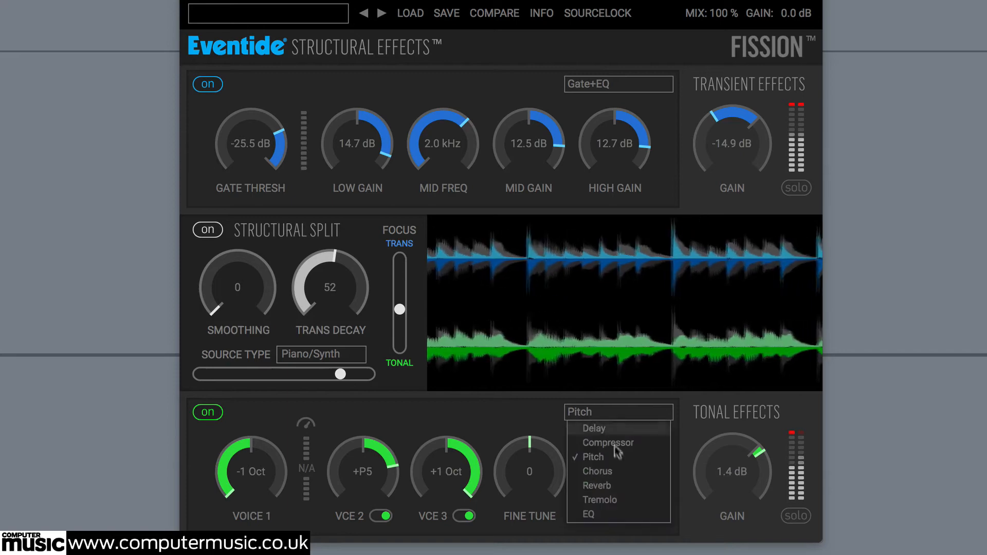
click(612, 473)
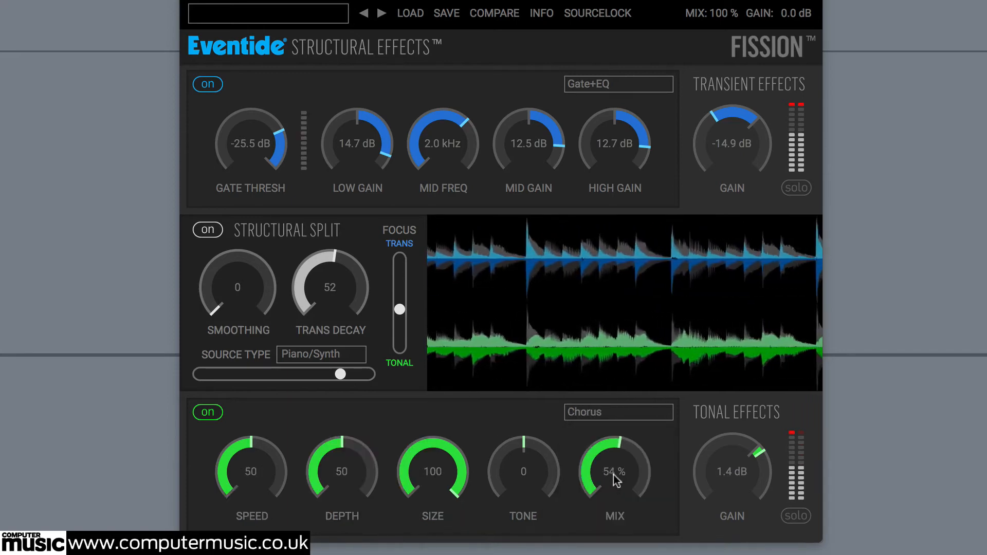
drag(613, 474, 614, 424)
click(796, 516)
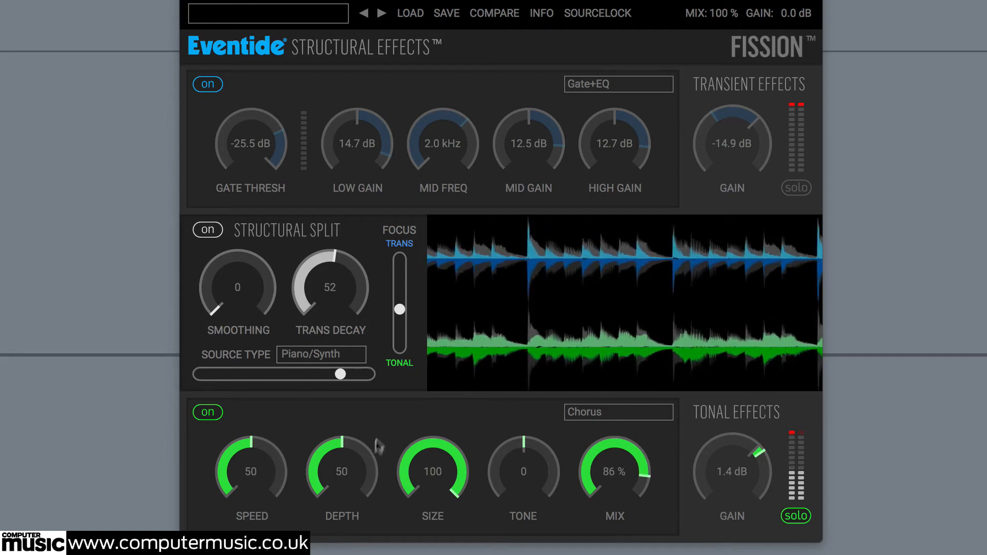
Set the tonal Chorus to Speed 86, Depth 100, Tone 3 and Mix 53%, and end the solo
drag(342, 471, 342, 431)
mouse_move(523, 471)
mouse_down()
mouse_move(517, 384)
mouse_move(532, 549)
mouse_move(523, 470)
mouse_up()
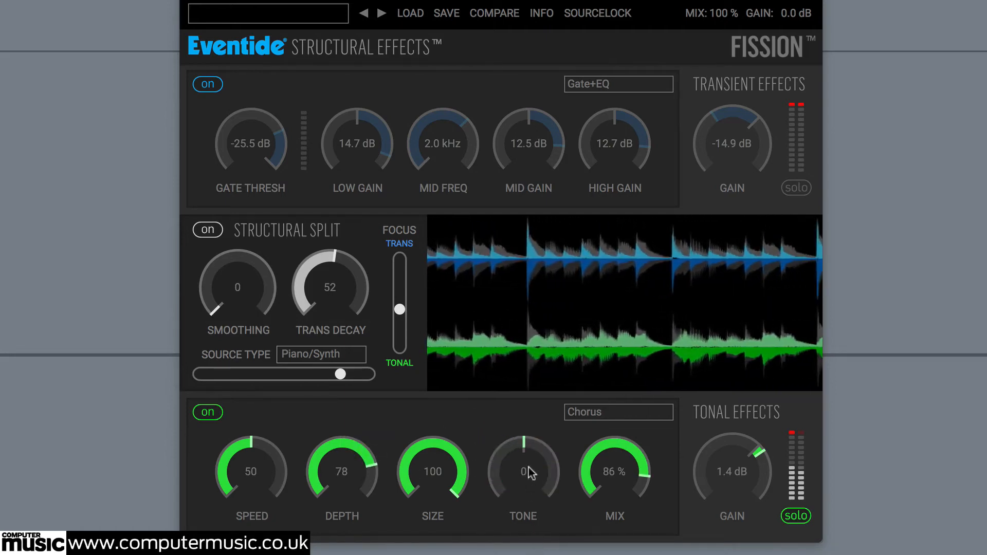
drag(261, 487, 263, 420)
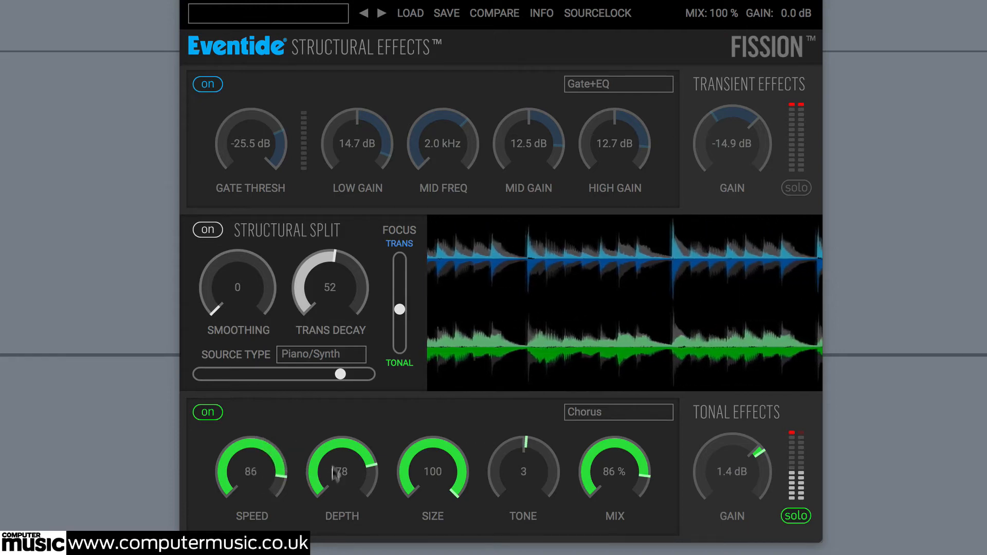
drag(338, 470, 335, 436)
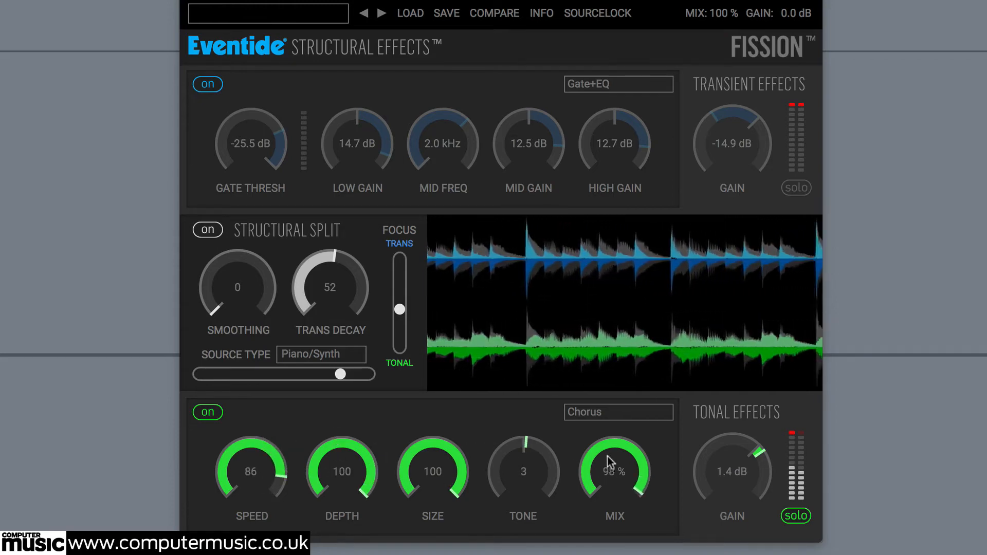
drag(604, 476, 605, 507)
click(796, 515)
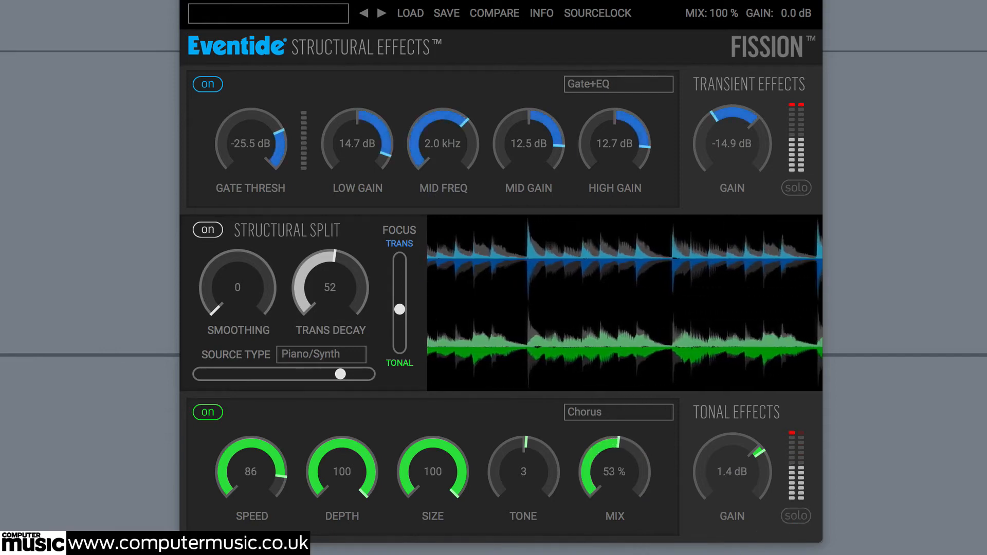
Rebalance the two parts with the transient gain at -8.0 dB and the tonal gain at 3.5 dB
drag(730, 482, 730, 479)
mouse_move(746, 147)
mouse_down()
mouse_move(744, 133)
mouse_move(745, 147)
mouse_up()
drag(741, 466, 741, 456)
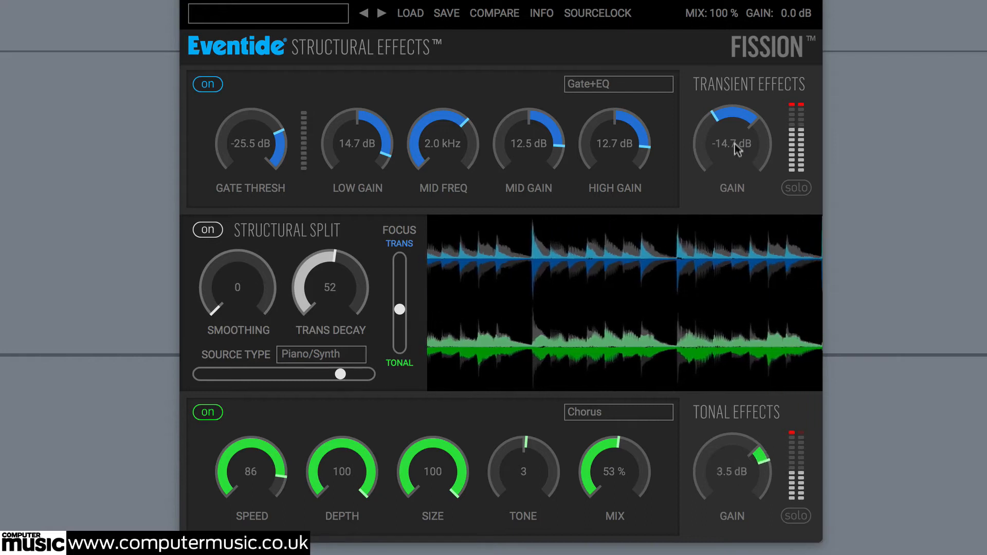
drag(735, 145, 733, 132)
Audition the transient part and the tonal part in solo, set the Chorus Mix to 92%, and end the solo
click(797, 187)
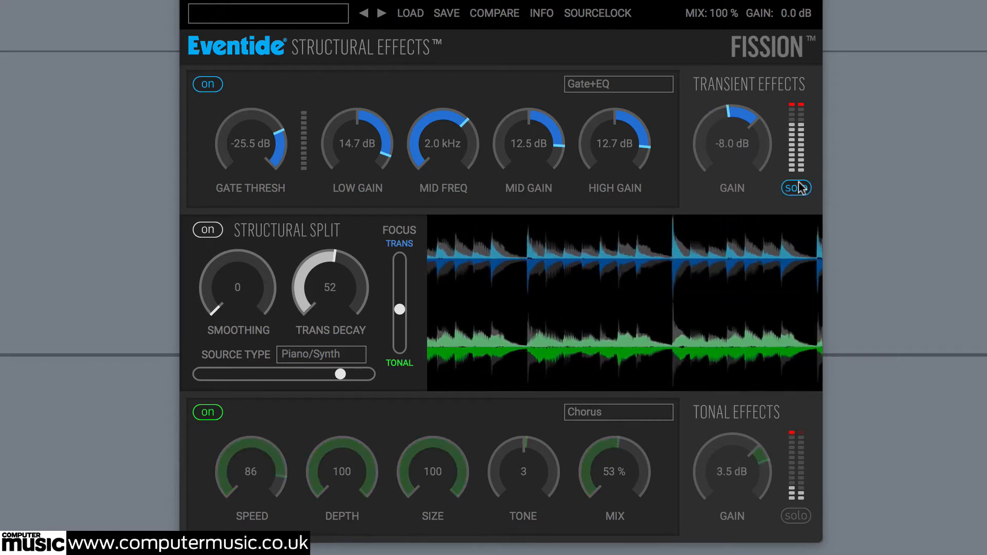
click(796, 516)
drag(633, 470, 631, 446)
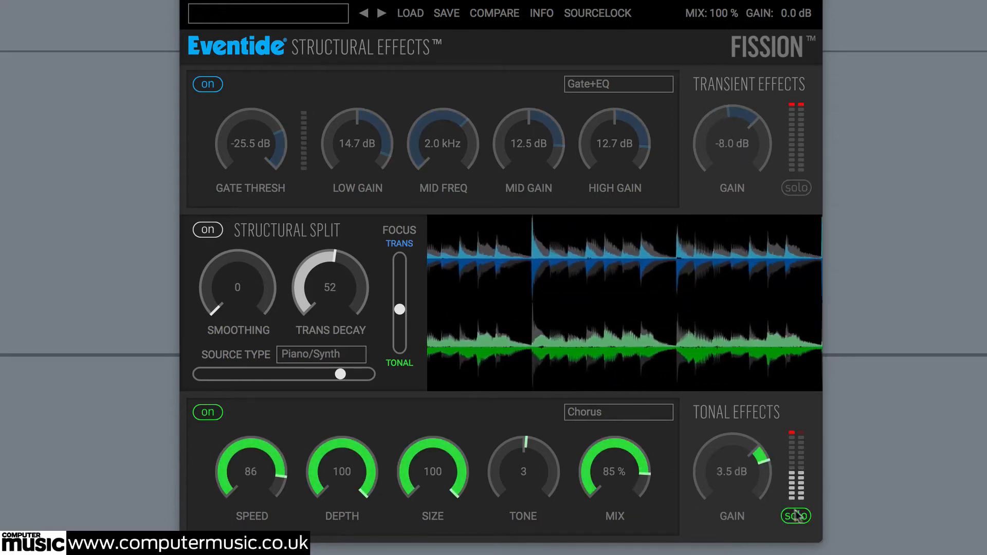
click(796, 516)
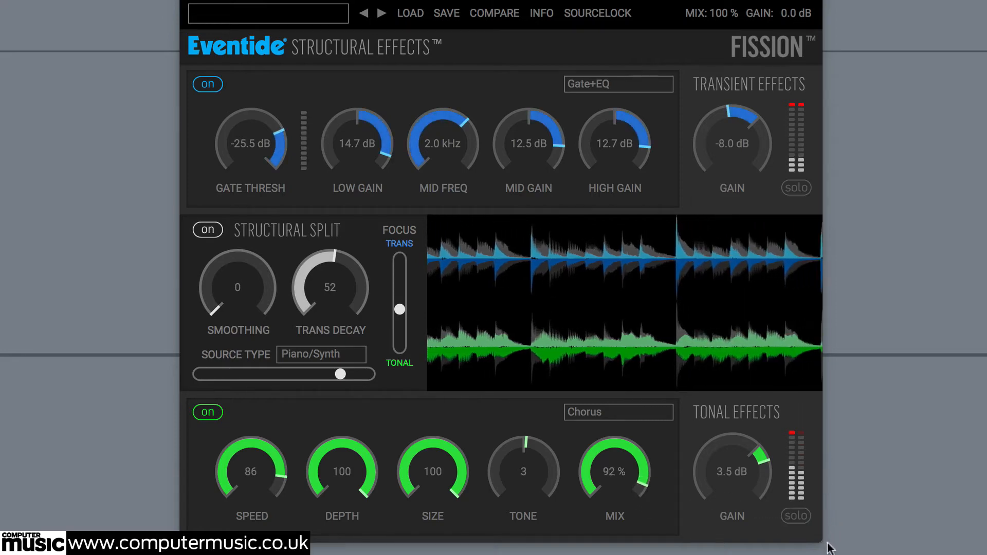
Set the transient gain to -5.1 dB and the tonal Chorus to Speed 92, Size 37, Tone 25 and Mix 46%
drag(744, 139, 739, 125)
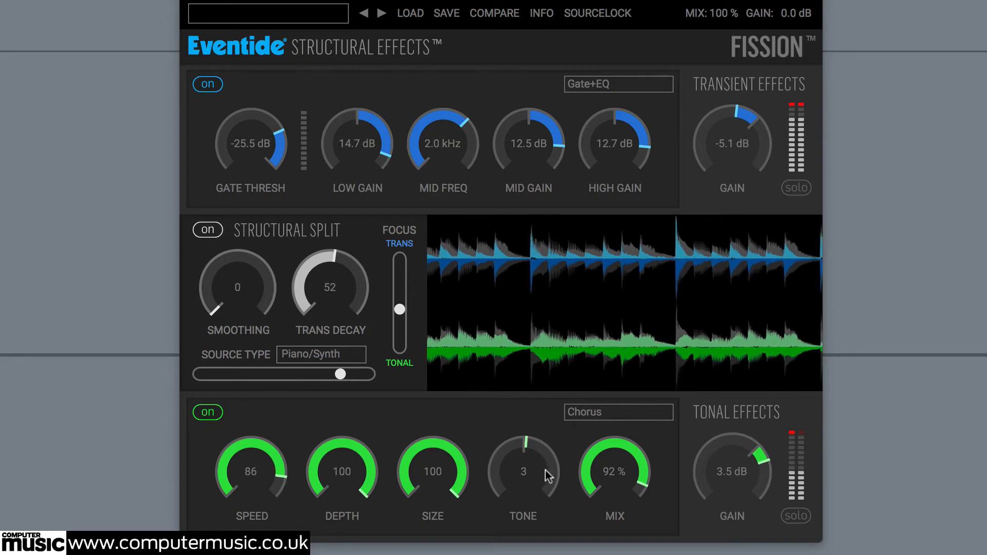
mouse_move(545, 470)
mouse_down()
mouse_move(546, 418)
mouse_move(537, 535)
mouse_move(541, 426)
mouse_move(551, 473)
mouse_move(531, 468)
mouse_up()
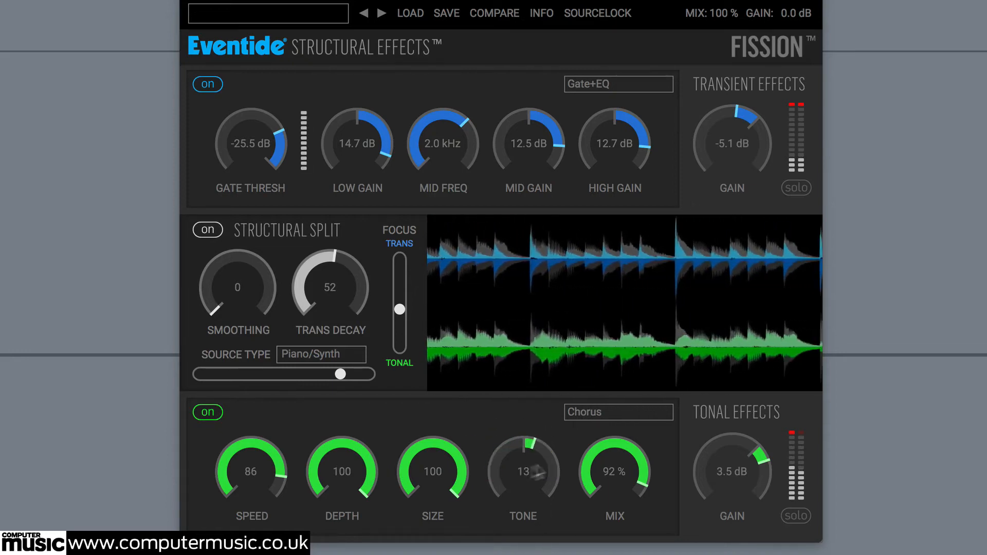
drag(452, 487, 454, 479)
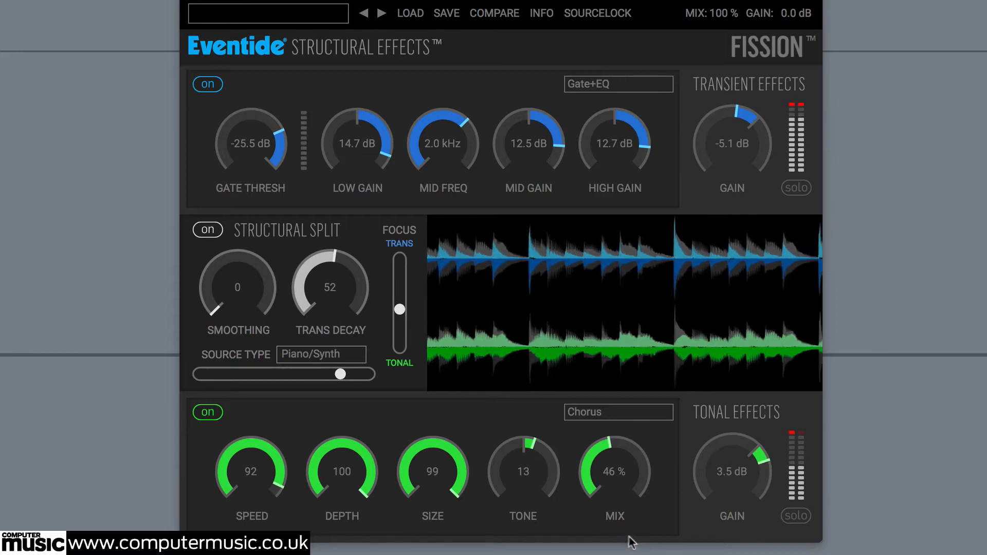
drag(545, 483, 545, 476)
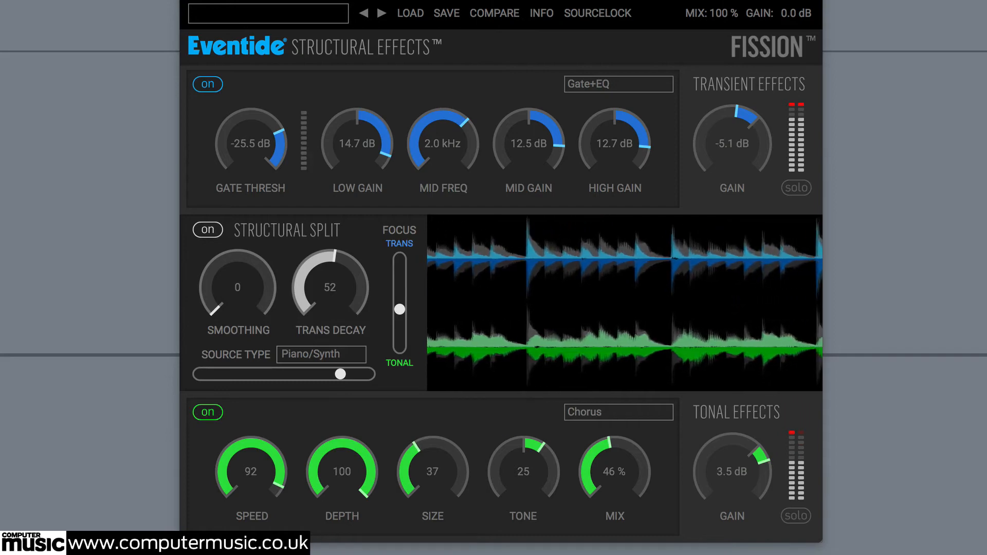
Switch the tonal effect to Reverb and, while soloed, set Size 56, Decay 6.4 s, Damping 56, Mix 71% and tonal gain 6.1 dB
click(596, 416)
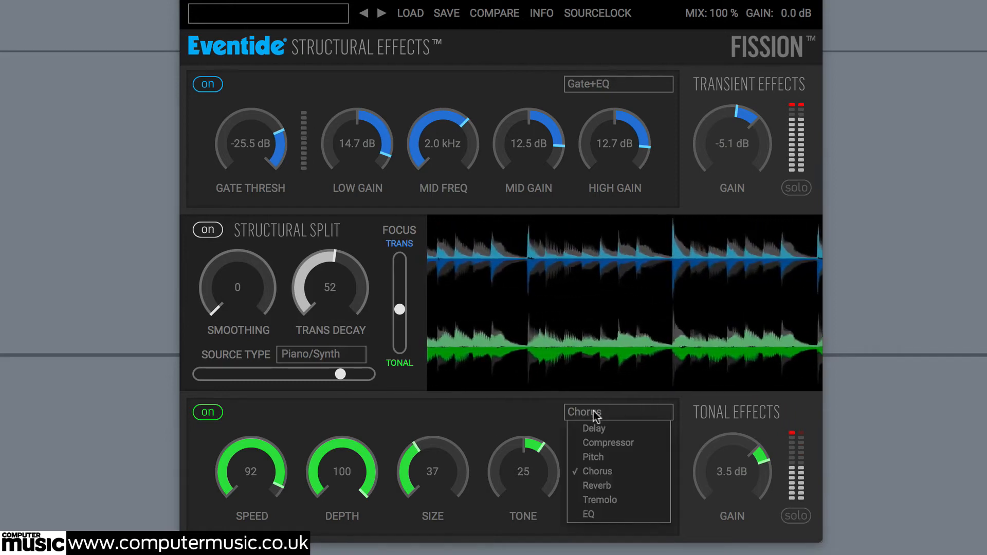
click(628, 484)
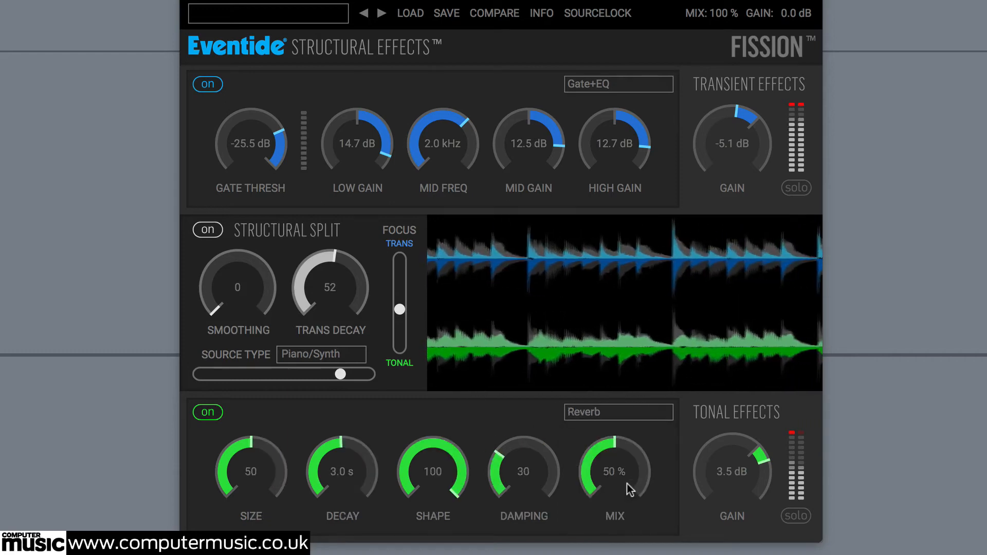
drag(628, 483, 633, 459)
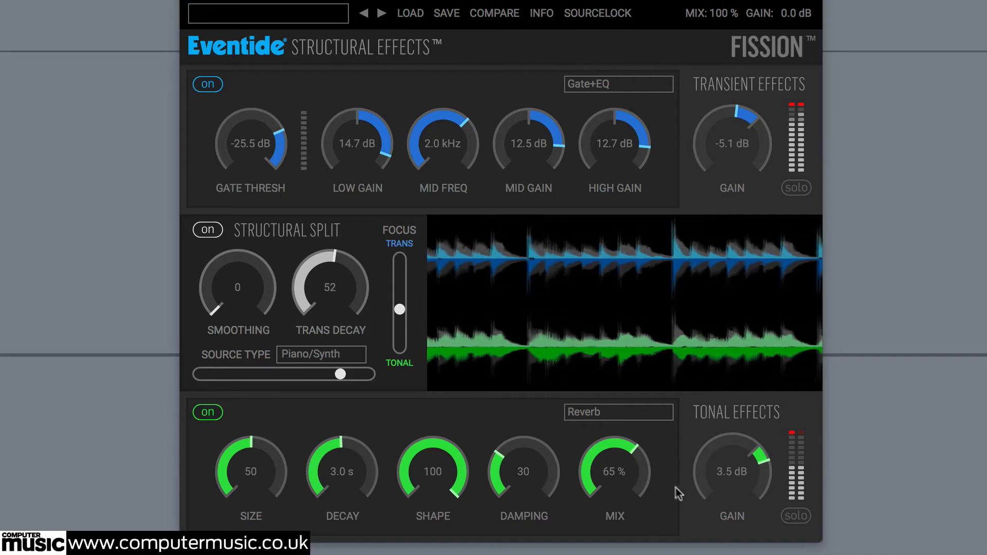
click(805, 518)
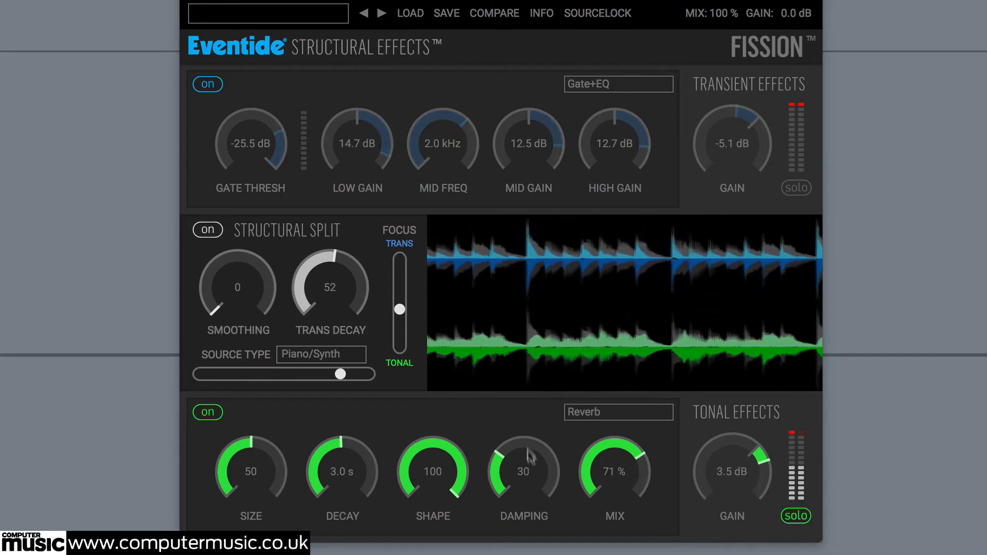
drag(525, 458, 533, 495)
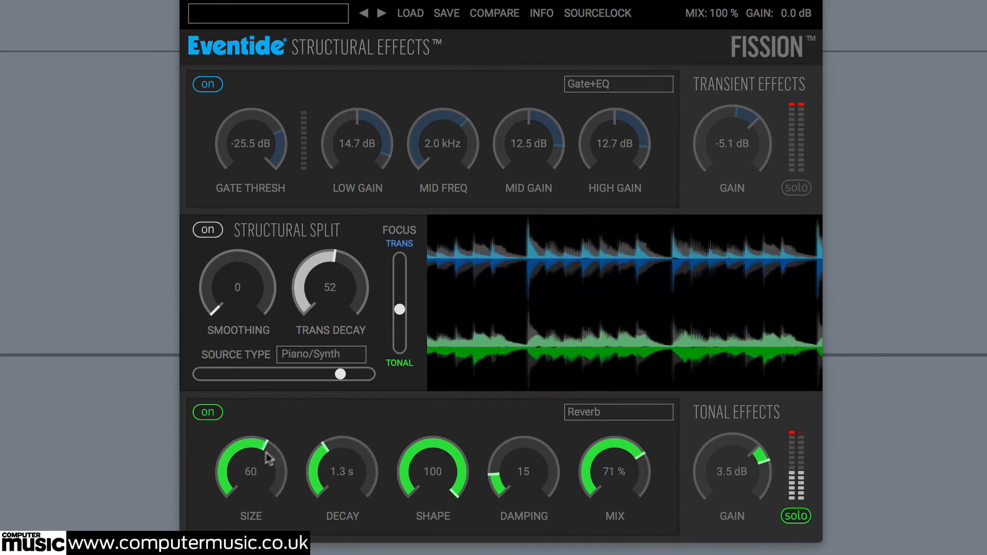
click(799, 517)
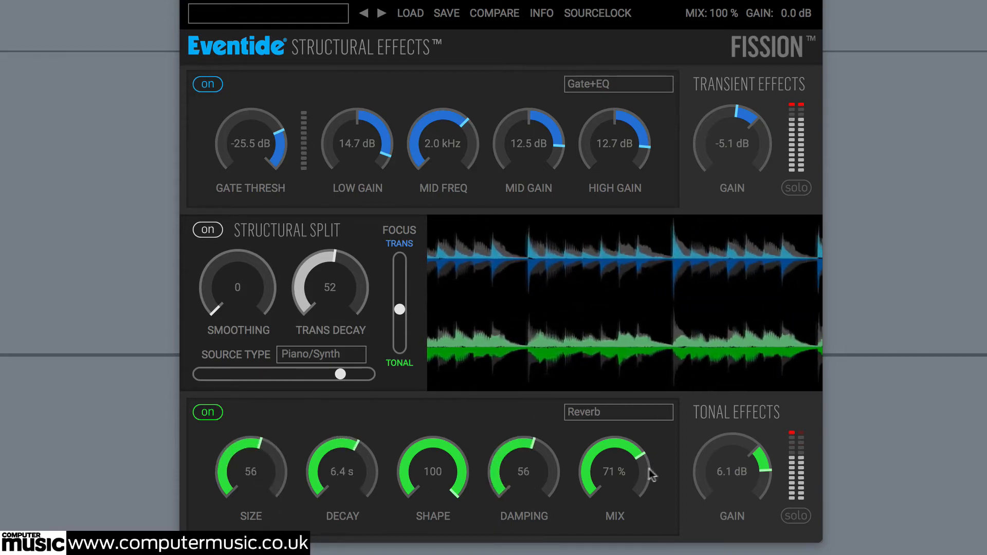
Set the tonal Reverb's Mix to 78% and compare the transient and tonal parts by soloing each in turn
click(797, 189)
click(797, 188)
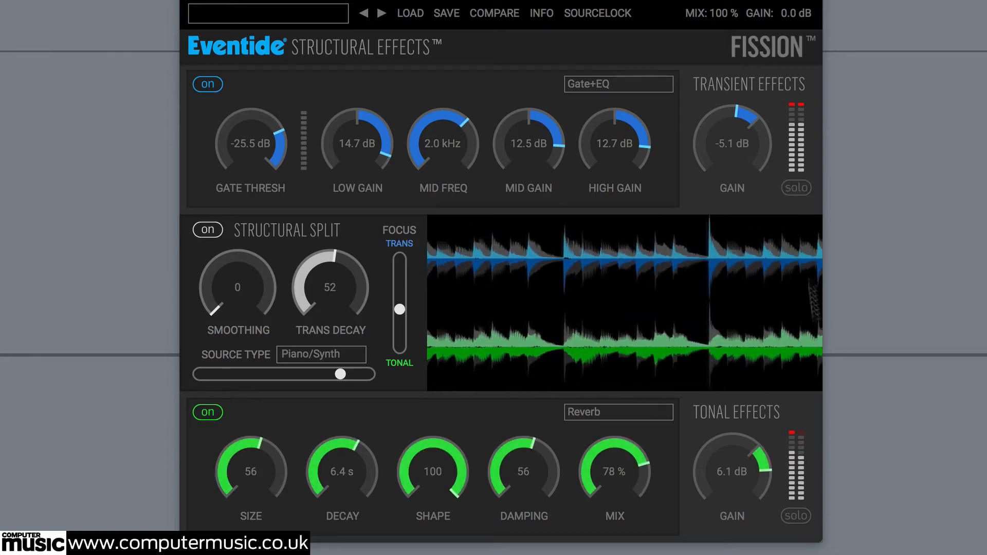
click(804, 519)
click(804, 520)
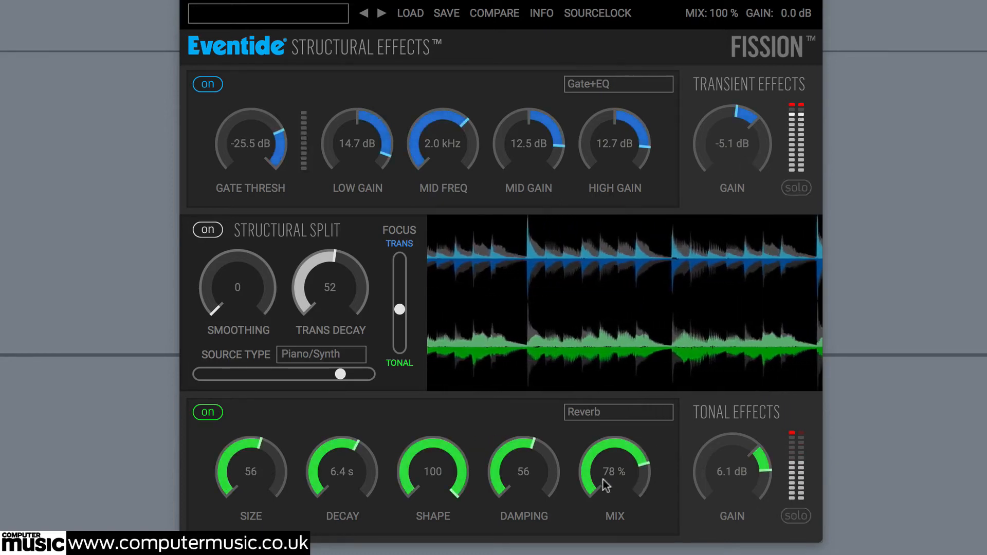
Set the tonal Reverb to Size 31, Decay 3.0 s and Mix 49%
drag(620, 529, 621, 520)
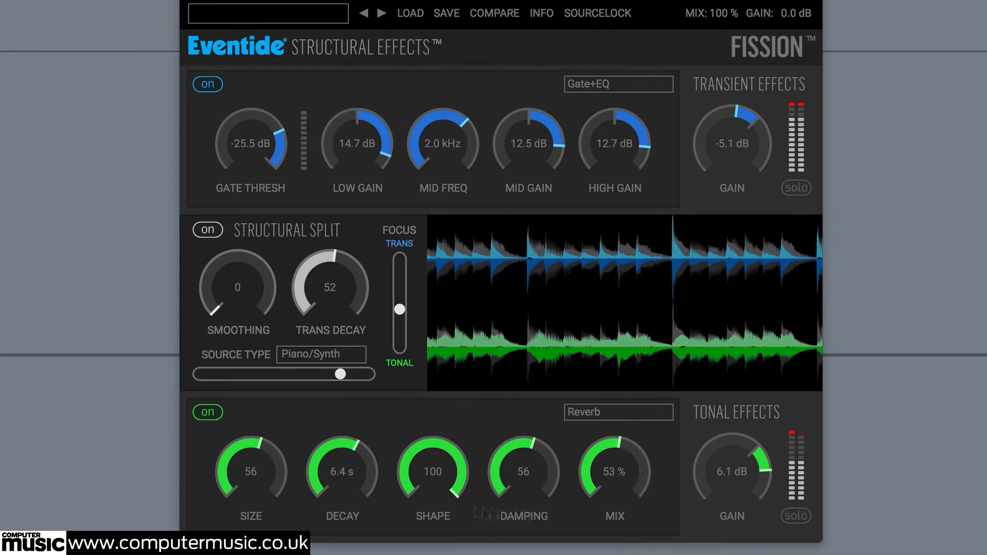
drag(256, 513, 257, 506)
drag(608, 483, 609, 463)
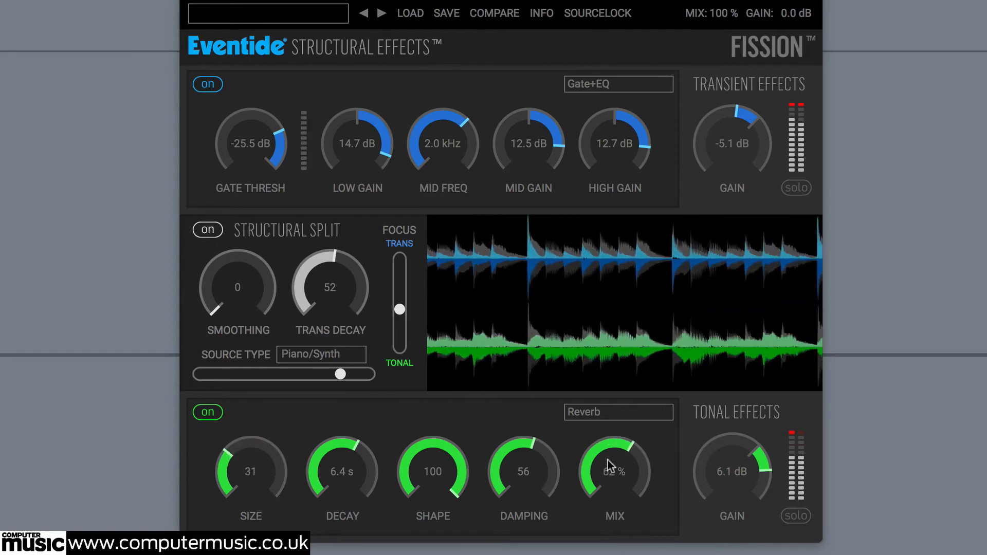
drag(379, 488, 361, 514)
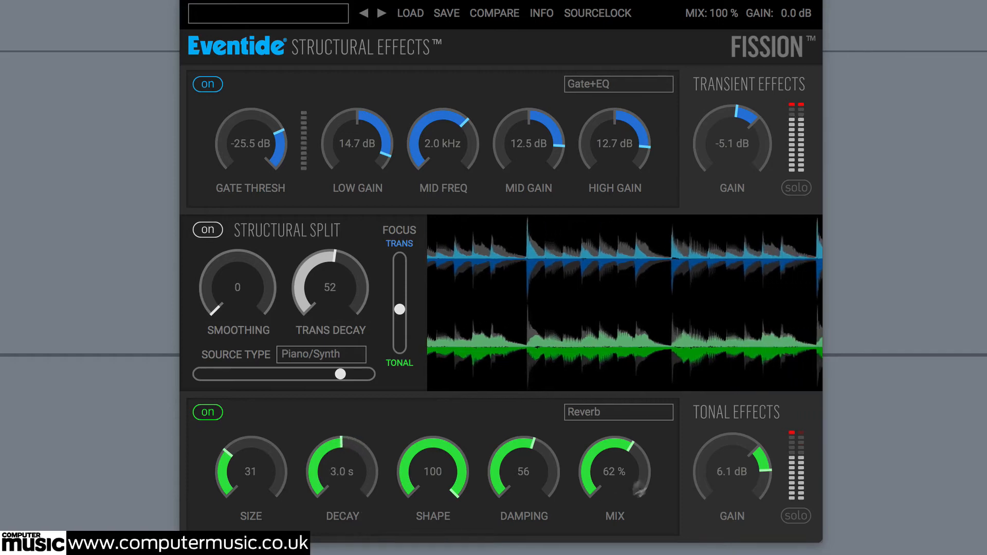
drag(622, 476, 624, 488)
Set the tonal gain to 6.5 dB, the transient gain to -6.5 dB and the Reverb's Size to 40
drag(735, 483, 736, 478)
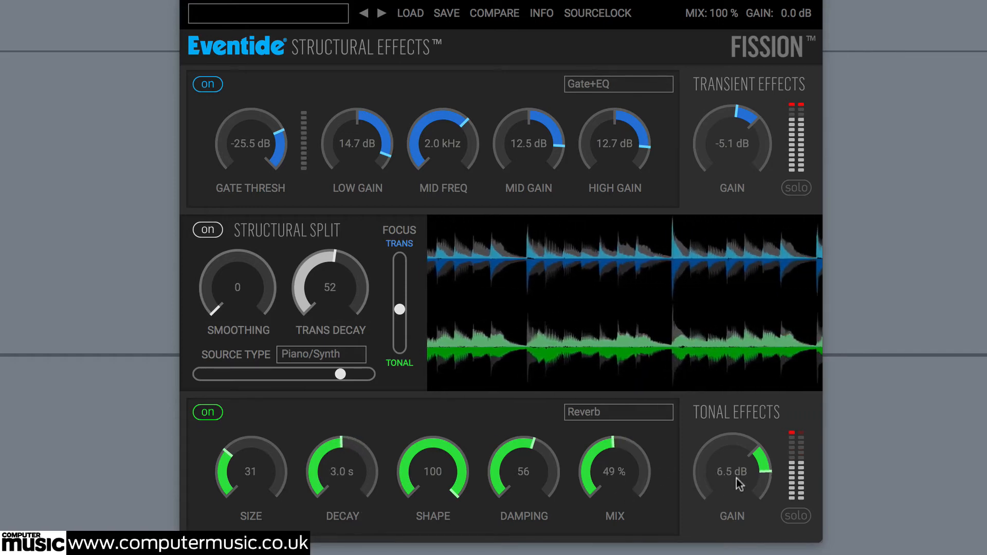
drag(741, 172, 737, 184)
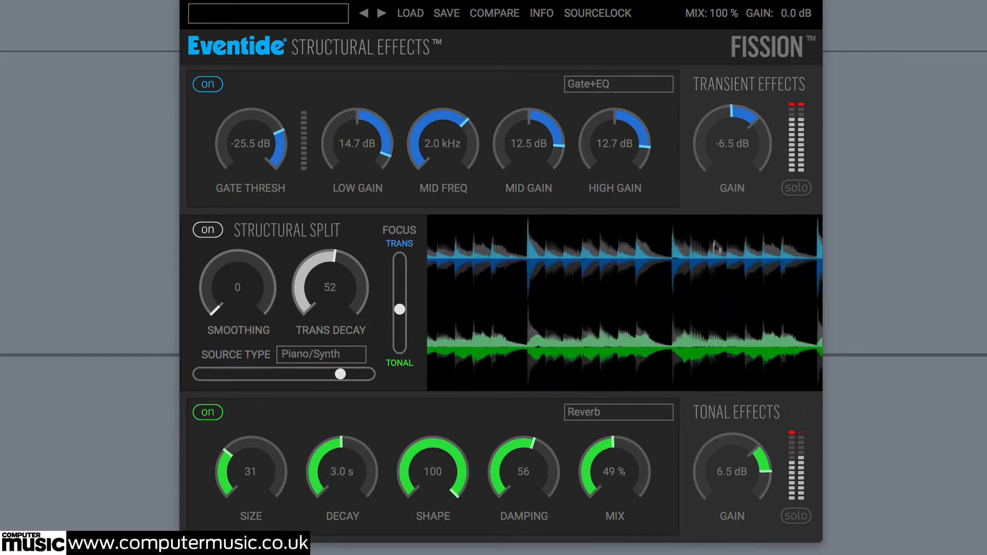
drag(260, 476, 249, 473)
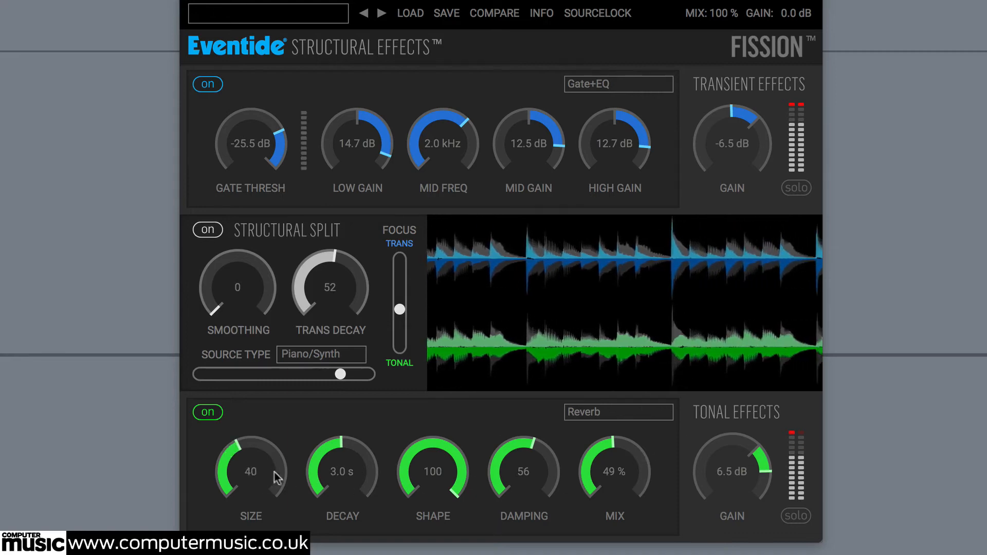
Switch the tonal effect to Tremolo, enable envelope modulation of Depth, and set Rate to Dot 1/16 and Env Sens to 16
click(598, 415)
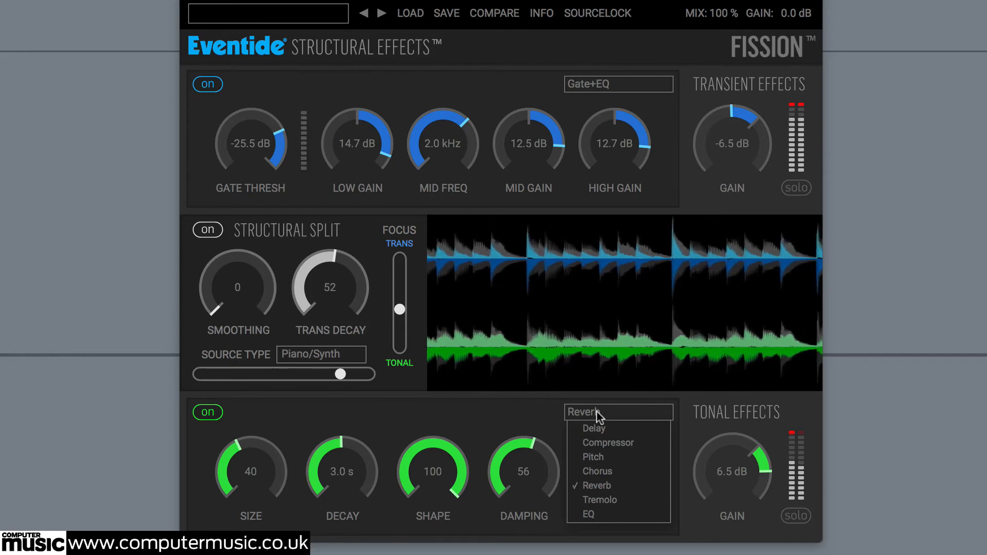
click(619, 498)
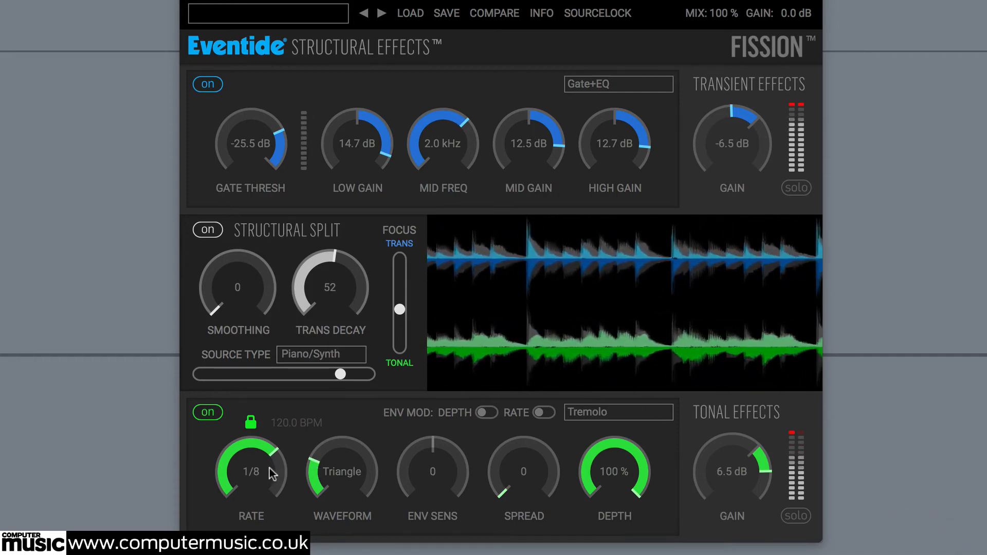
drag(270, 480, 269, 485)
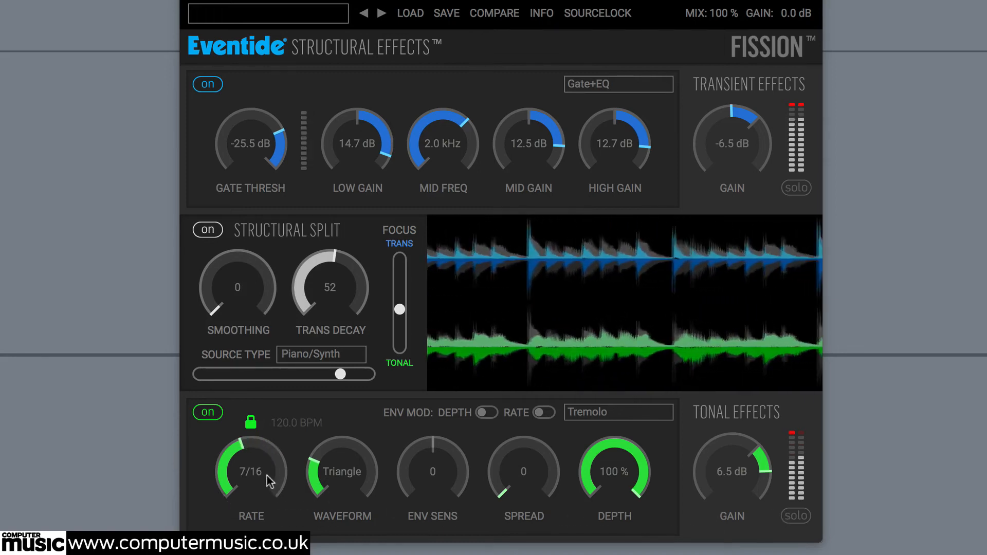
mouse_move(267, 476)
mouse_down()
mouse_move(273, 504)
mouse_move(275, 478)
mouse_up()
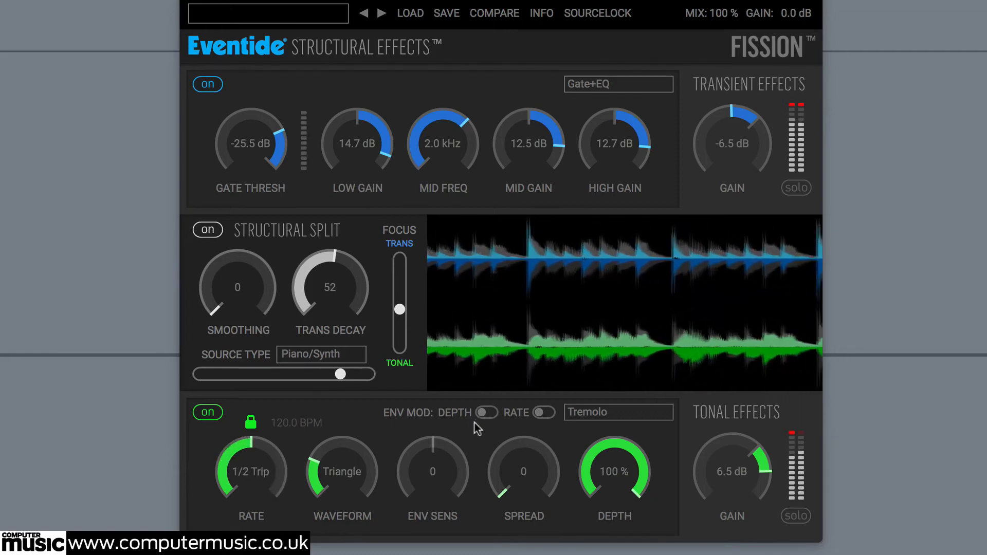
click(491, 412)
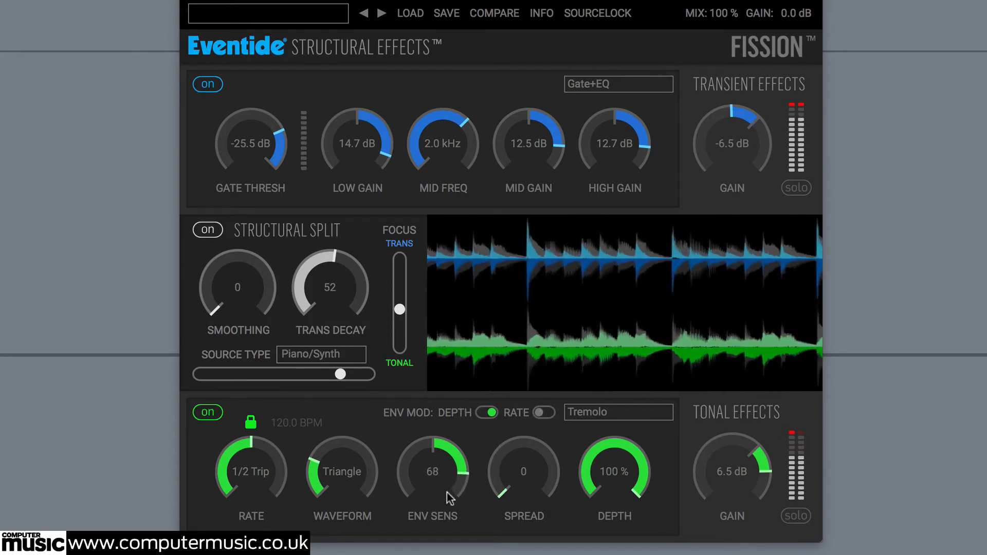
drag(270, 477, 281, 437)
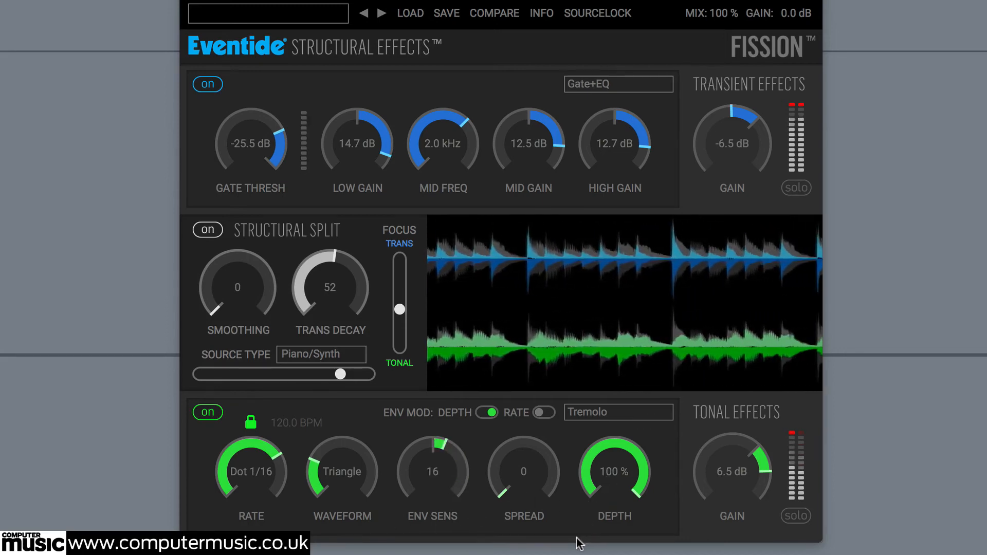
Audition the tonal Tremolo in and out of solo with Spread 100, Waveform Saw Dwn and Rate Dot 1/32, and set the transient gain to -3.8 dB
click(798, 518)
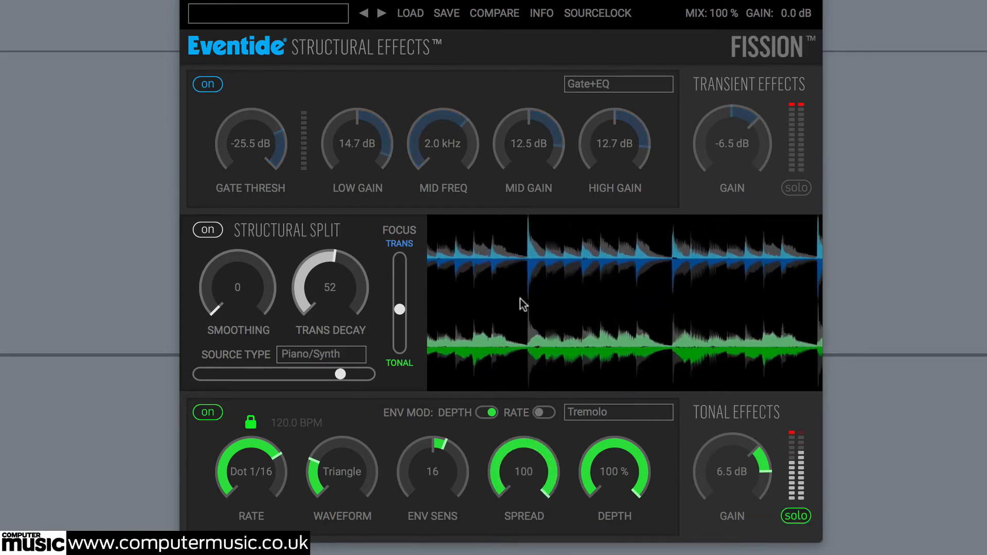
click(805, 518)
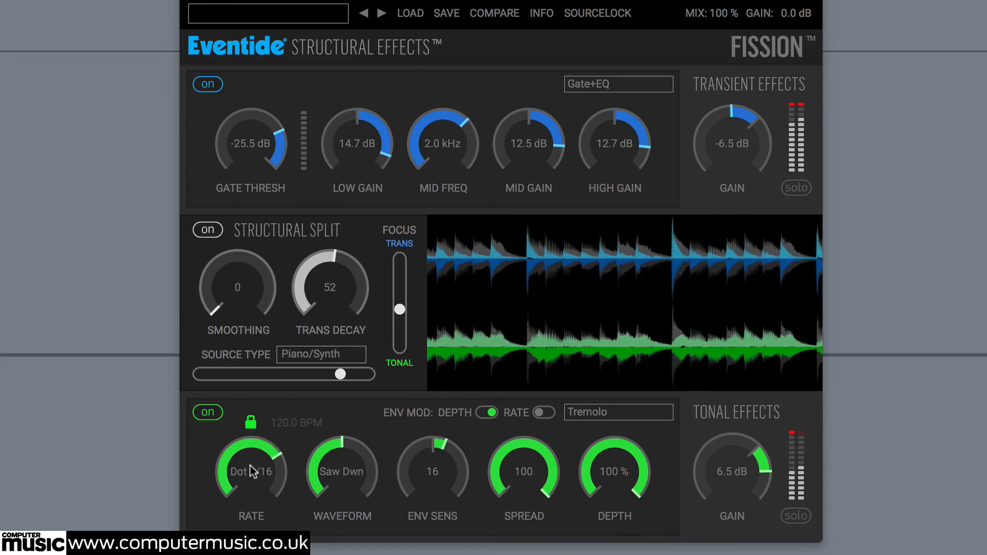
click(797, 515)
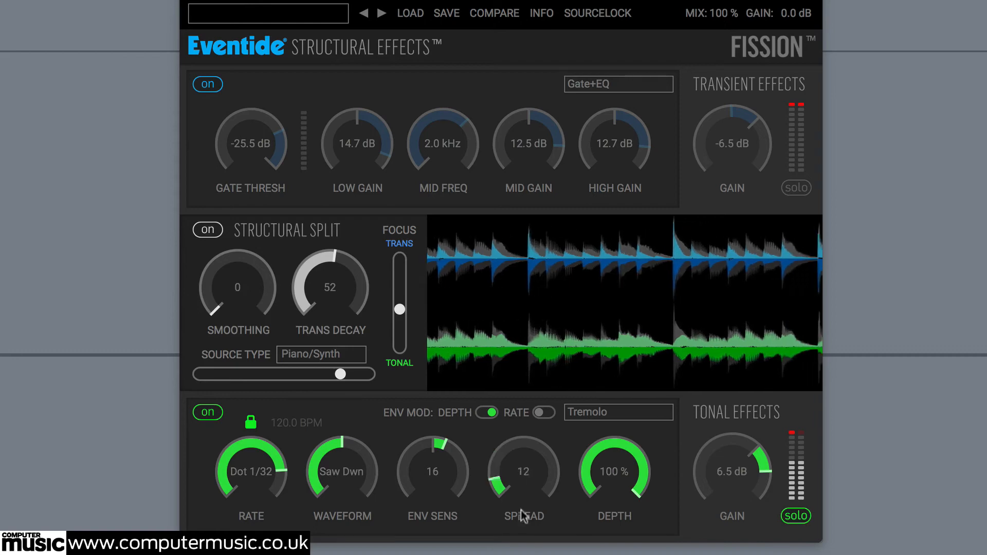
click(796, 516)
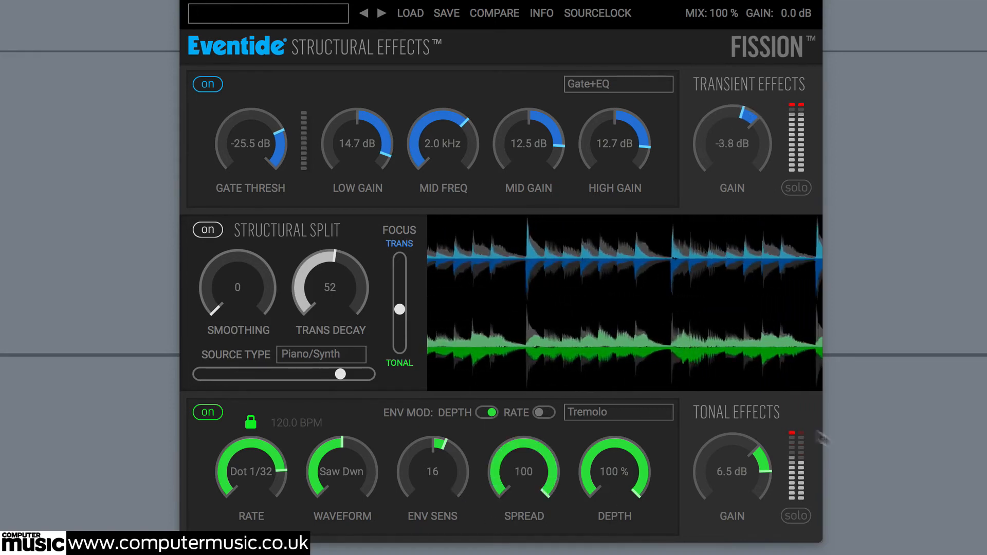
Switch the tonal effect to EQ with Low Gain 12.2 dB, Mid Freq 1.3 kHz, Mid Q 1.2, Mid Gain 7.4 dB and tonal gain -1.7 dB
click(596, 418)
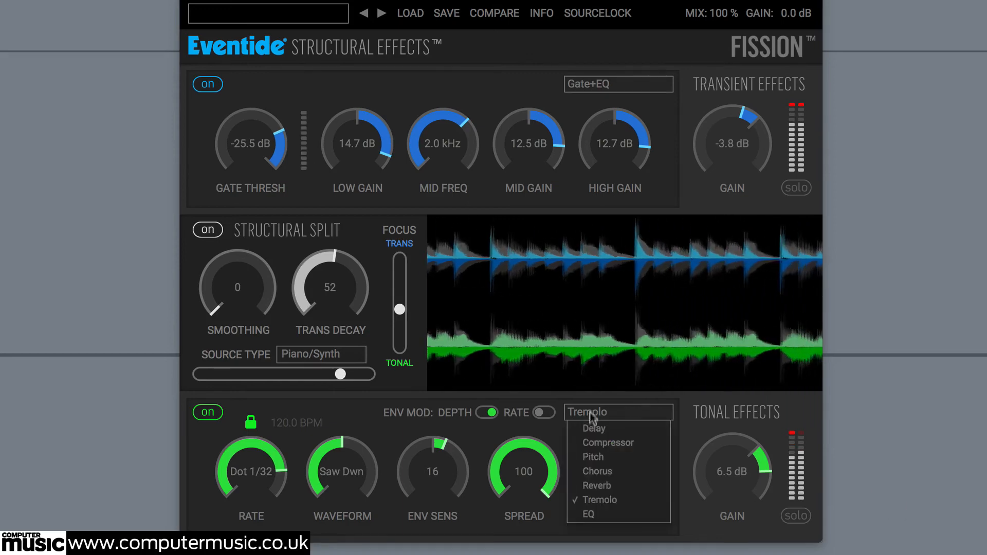
click(597, 515)
drag(741, 507, 741, 489)
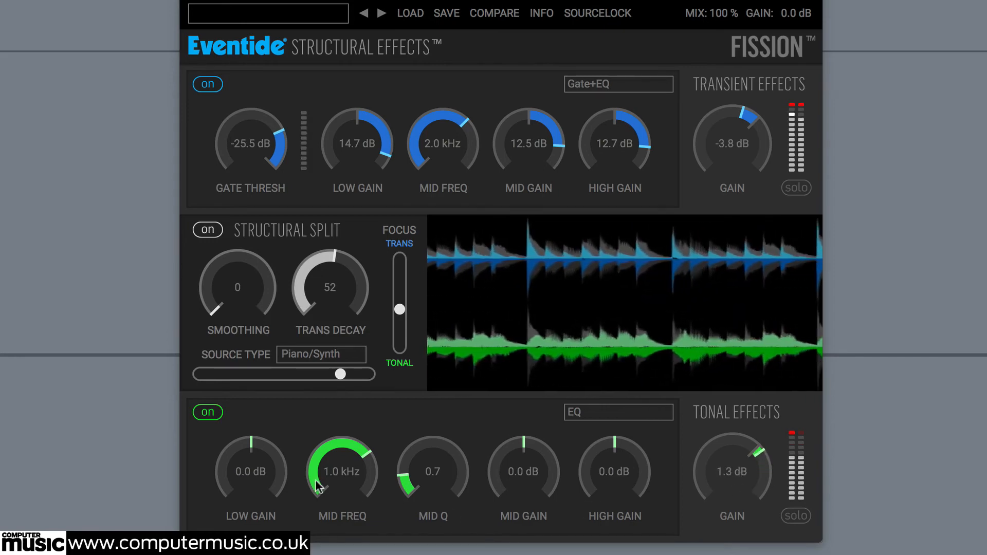
drag(272, 467, 267, 492)
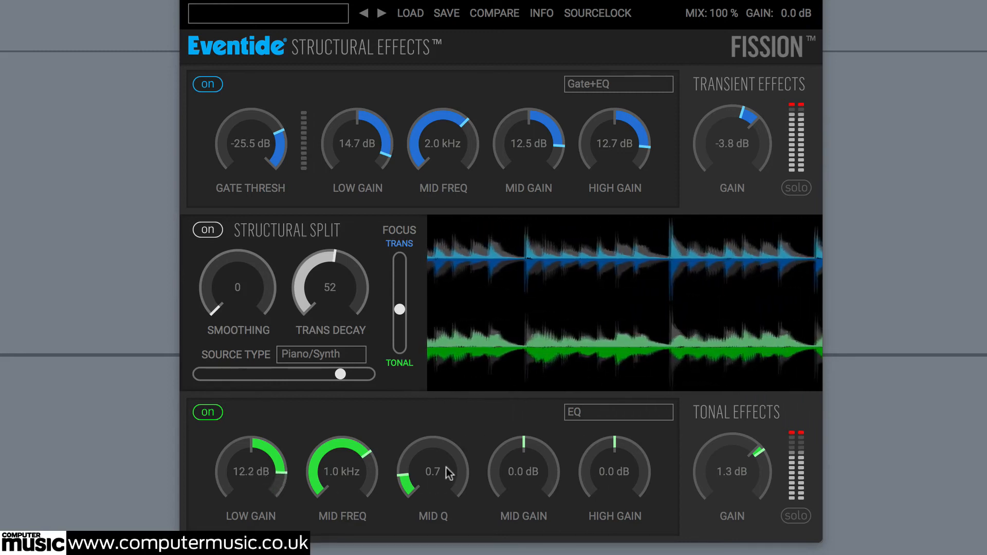
drag(450, 471, 450, 436)
mouse_move(341, 472)
mouse_down()
mouse_move(341, 500)
mouse_move(342, 463)
mouse_up()
drag(523, 472, 563, 453)
drag(700, 467, 718, 498)
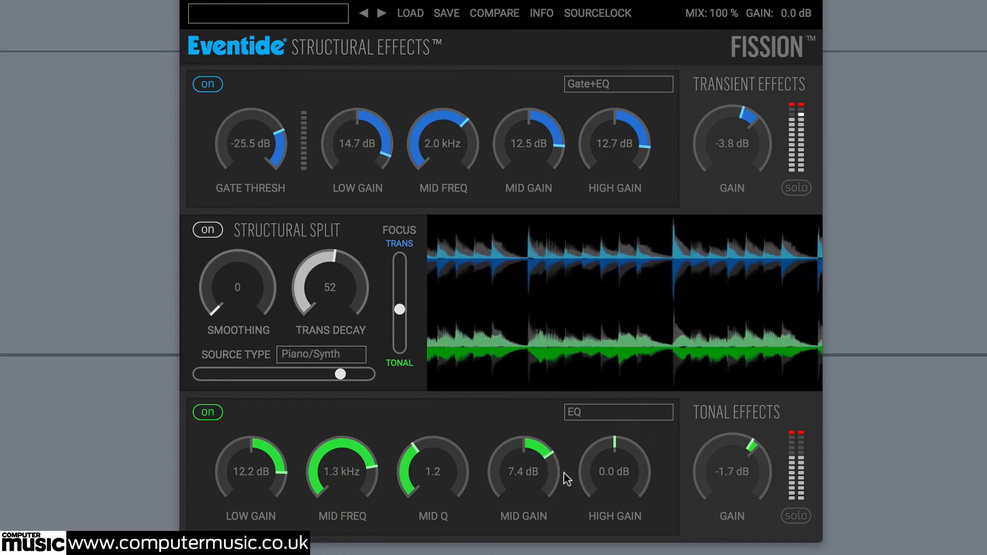
Raise the tonal EQ's Mid Gain to 13.4 dB, try Mid Q at 5.0 and 0.8, and set Mid Freq to 932 Hz
drag(536, 469, 536, 453)
drag(452, 460, 461, 369)
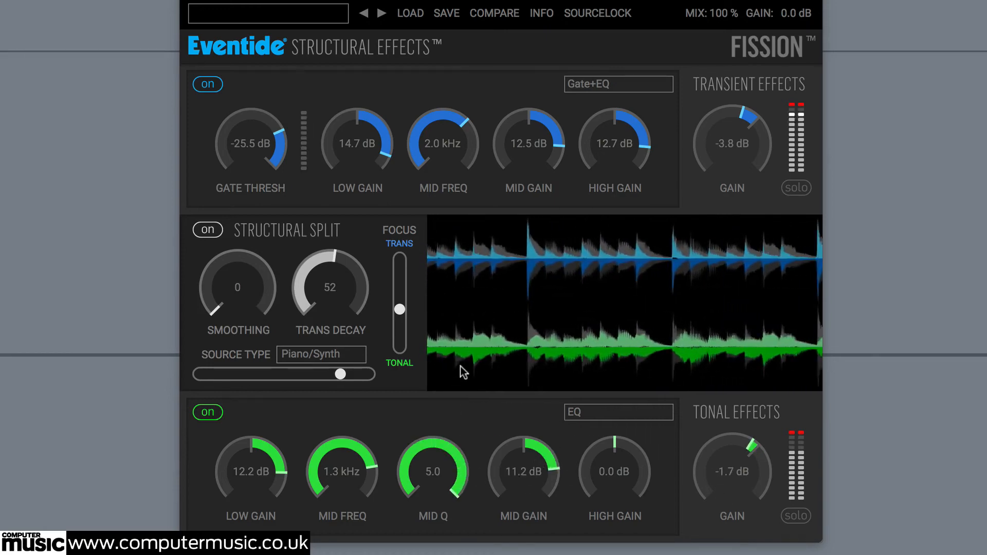
drag(520, 460, 521, 450)
drag(432, 466, 432, 551)
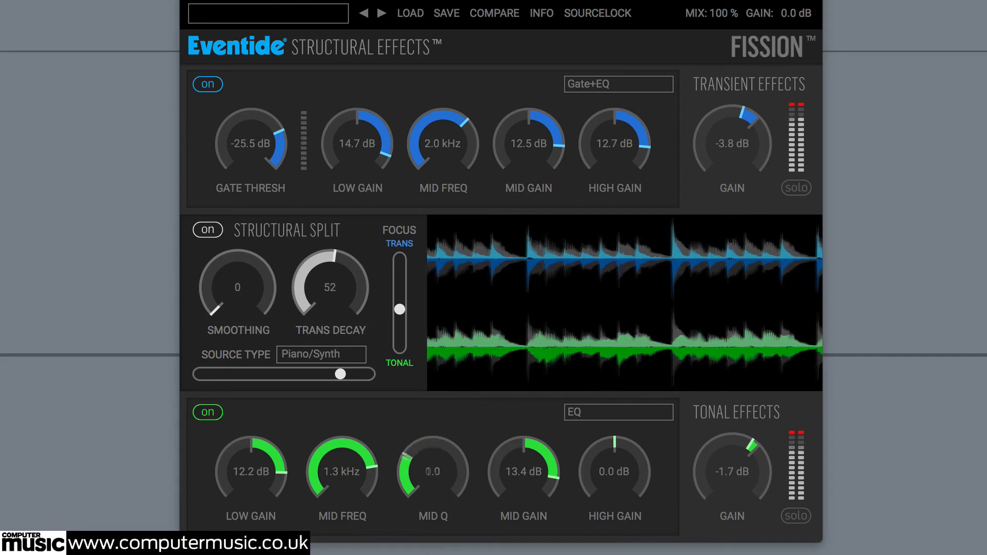
drag(344, 476, 348, 499)
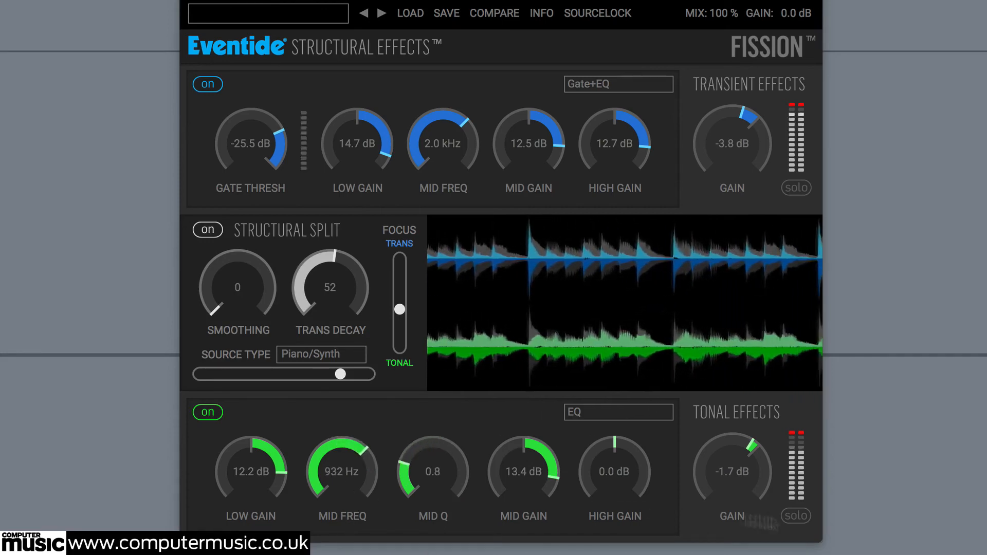
Solo the tonal part and set High Gain 12.3 dB, Mid Q 1.1, Mid Freq 1.4 kHz, Mid Gain 17.2 dB and Low Gain -18.0 dB
click(801, 516)
drag(519, 480, 520, 468)
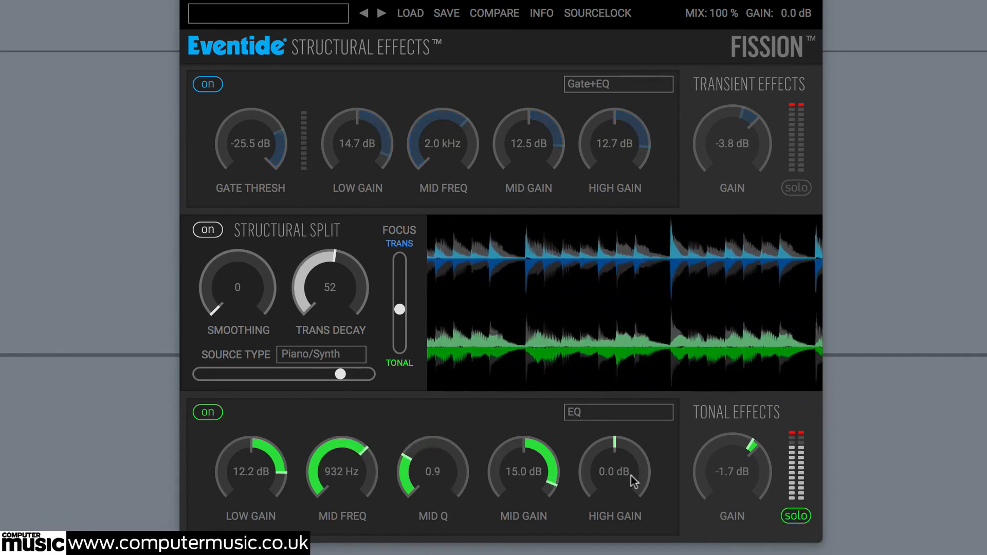
drag(634, 476, 642, 425)
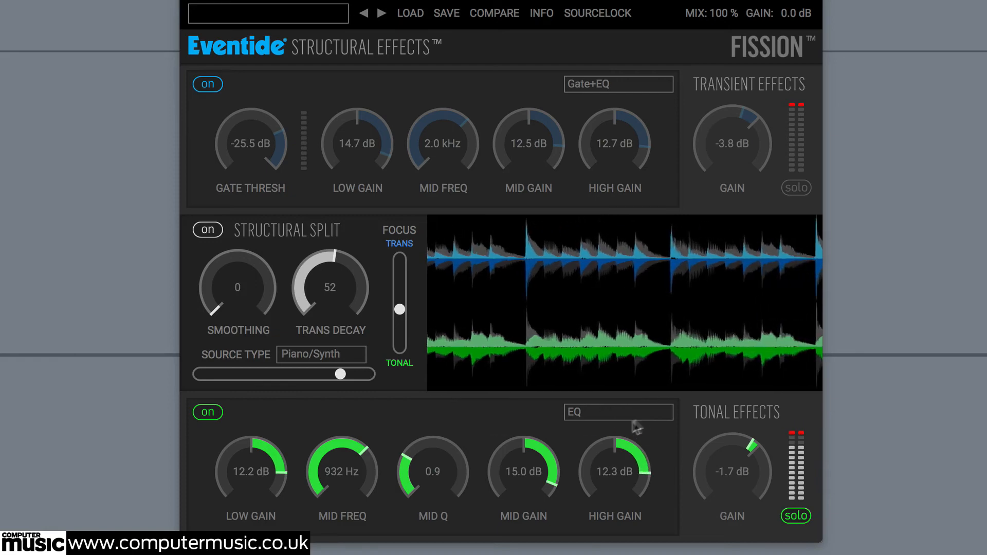
mouse_move(436, 471)
mouse_down()
mouse_move(440, 451)
mouse_move(442, 472)
mouse_up()
drag(339, 471, 336, 452)
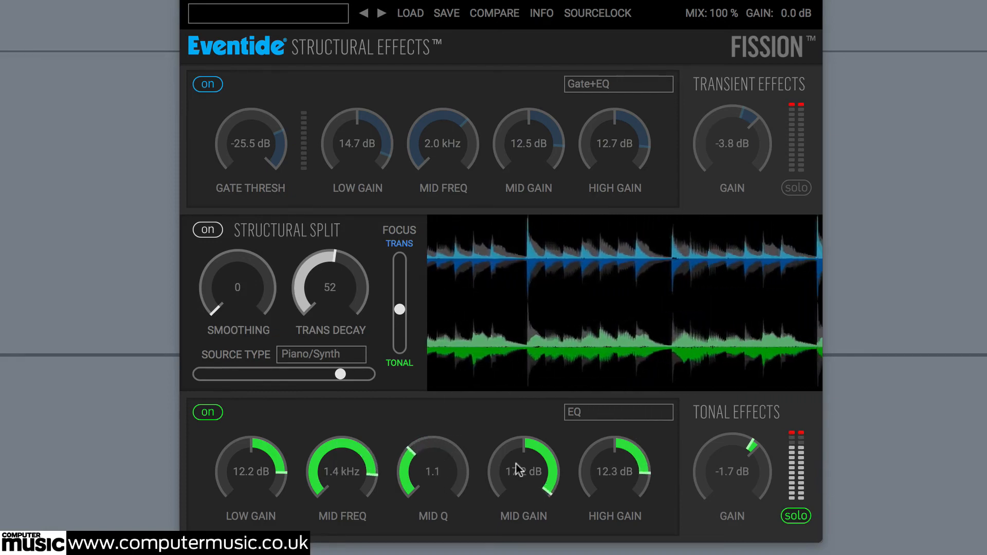
drag(238, 469, 238, 496)
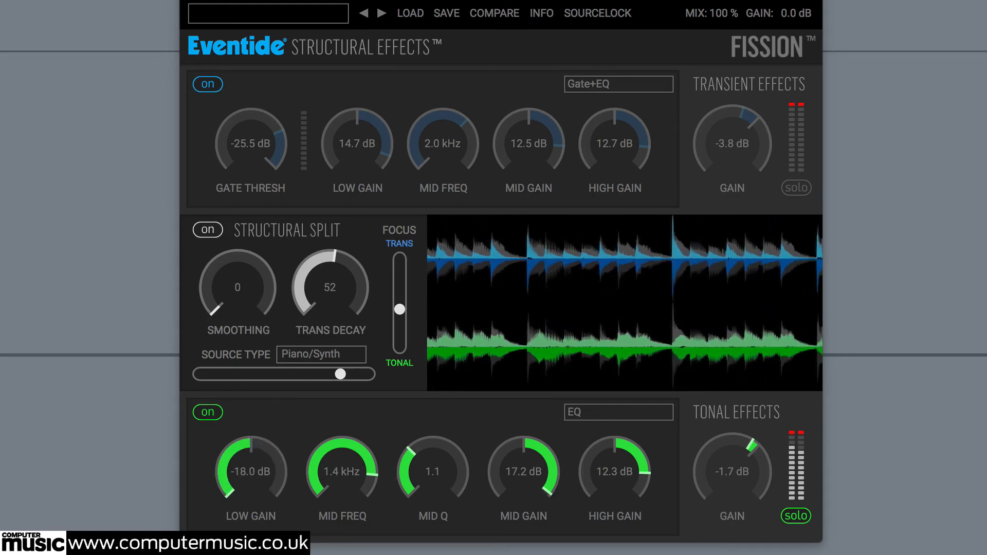
End the tonal solo and set the EQ to Low Gain 13.8 dB, Mid Freq 416 Hz, Mid Q 0.6 and Mid Gain 6.1 dB
click(799, 517)
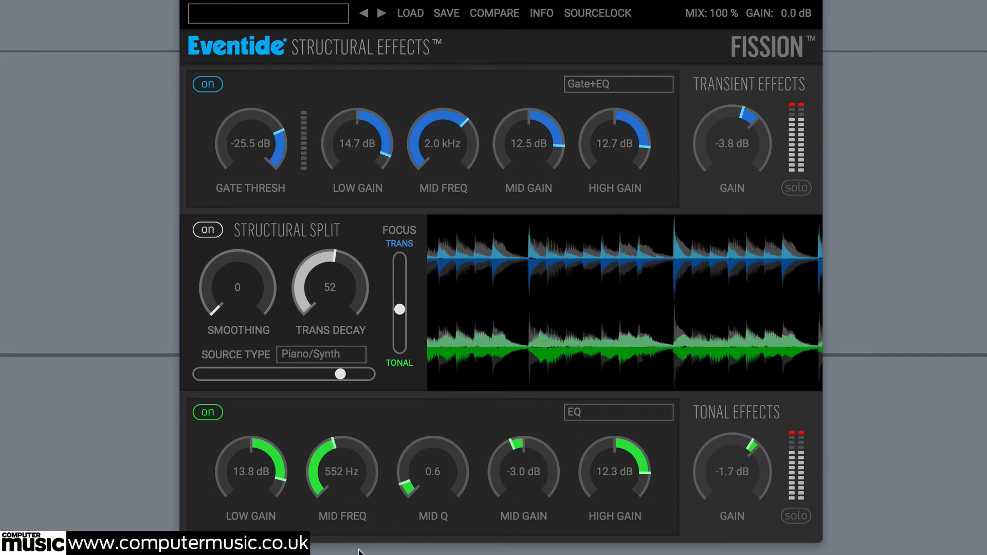
drag(524, 483, 524, 473)
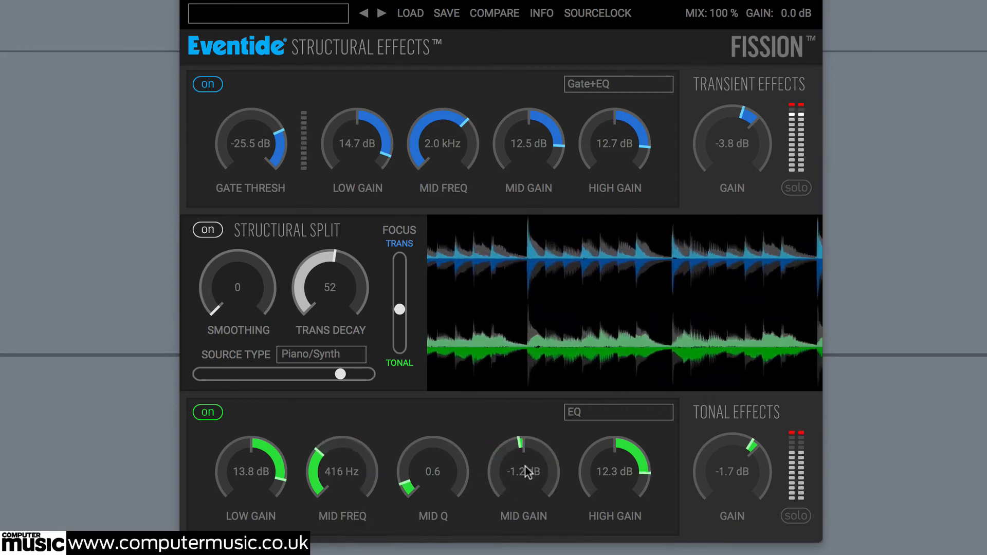
drag(526, 472, 533, 438)
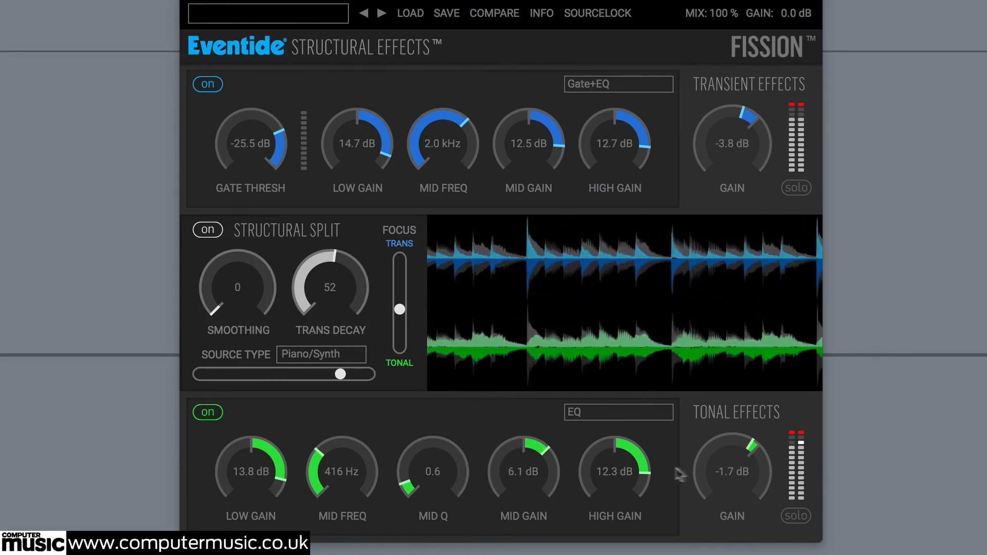
Solo the tonal part with its gain at -1.3 dB and compare the sound with the tonal EQ bypassed and enabled
click(796, 516)
click(207, 413)
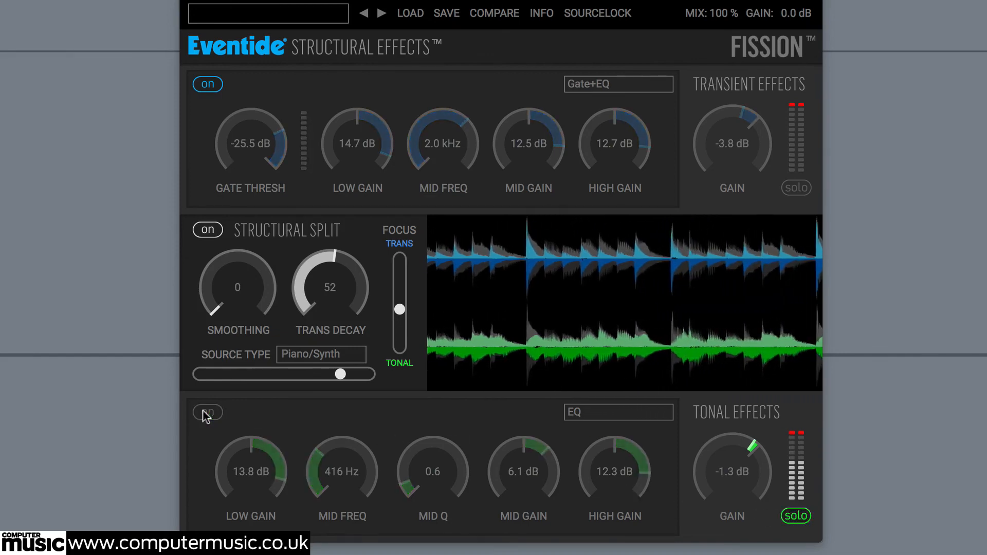
click(207, 413)
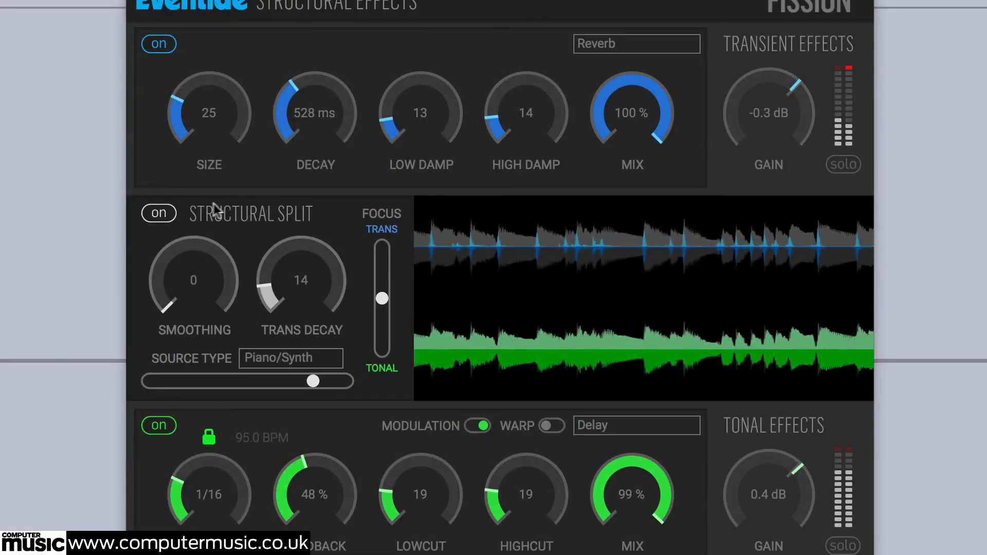
Disable the structural split, send the whole signal to the tonal effects, and set the tonal Delay's Mix to 100%
click(159, 213)
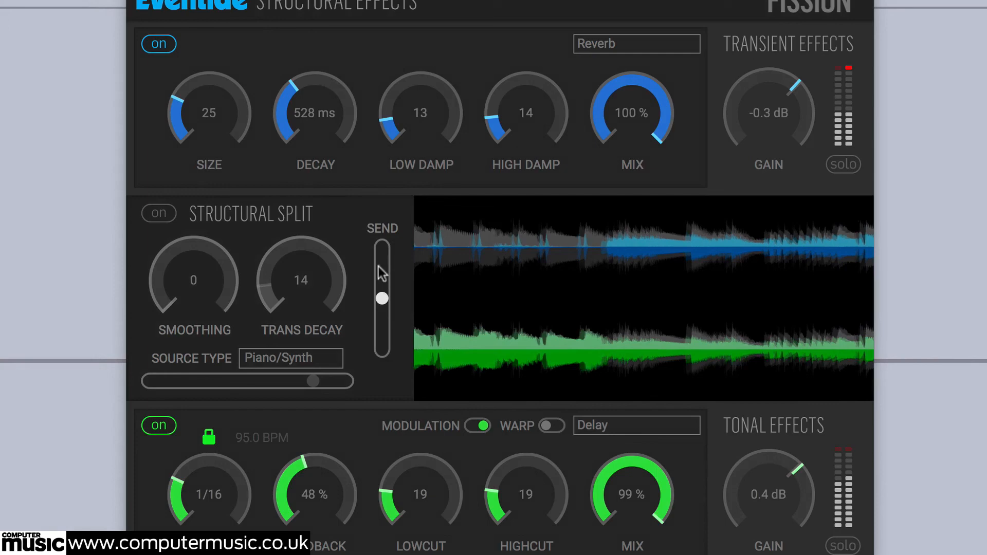
drag(381, 295, 387, 363)
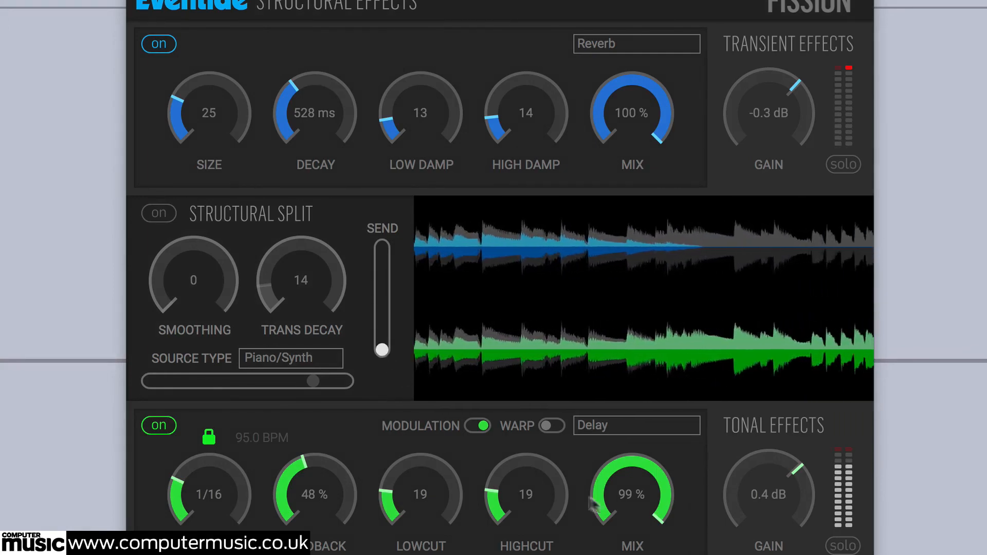
mouse_move(622, 499)
mouse_down()
mouse_move(622, 546)
mouse_move(622, 494)
mouse_up()
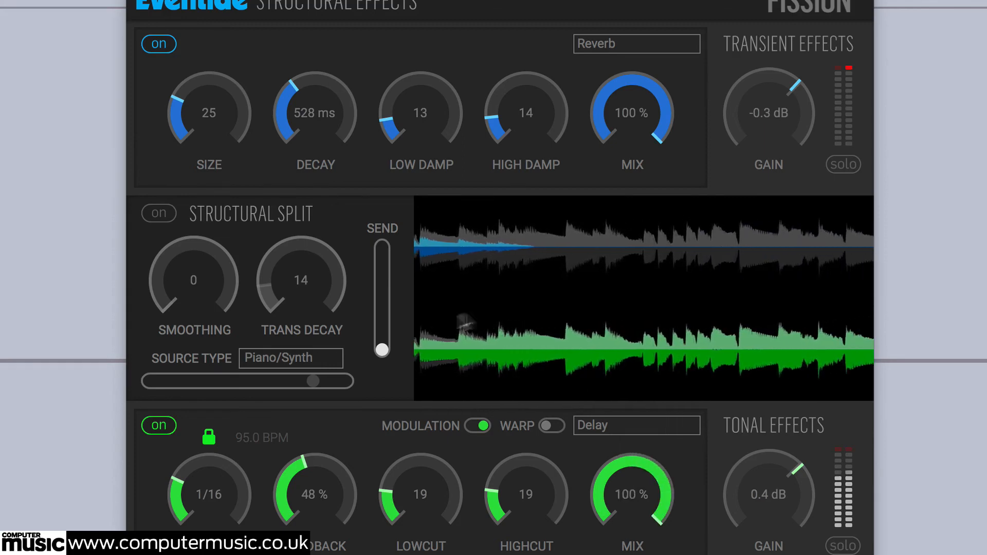
Send the whole signal to the transient effects and set the Reverb's Decay to 1.5 s and Size to 41, with Mix at 100%
drag(381, 349, 387, 193)
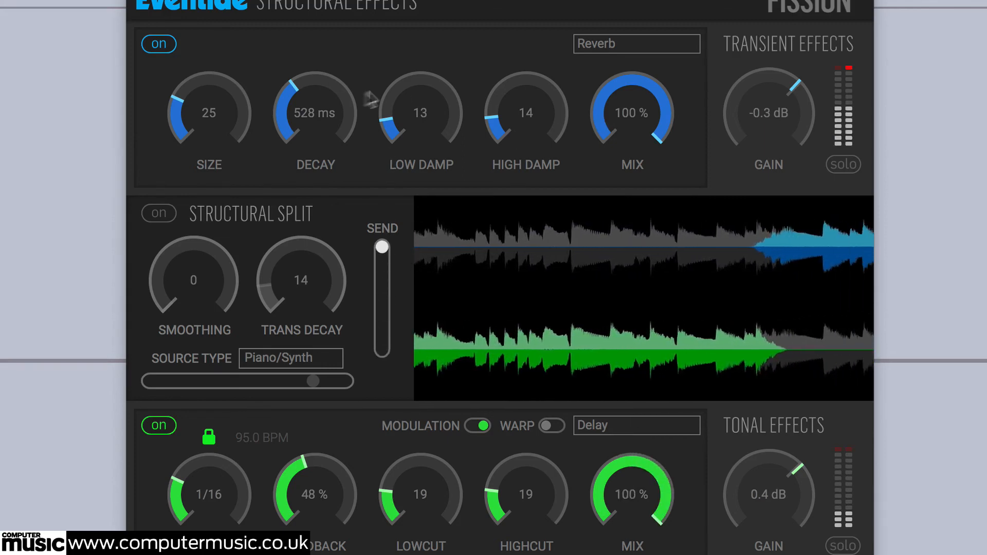
drag(318, 95, 318, 61)
drag(232, 99, 234, 78)
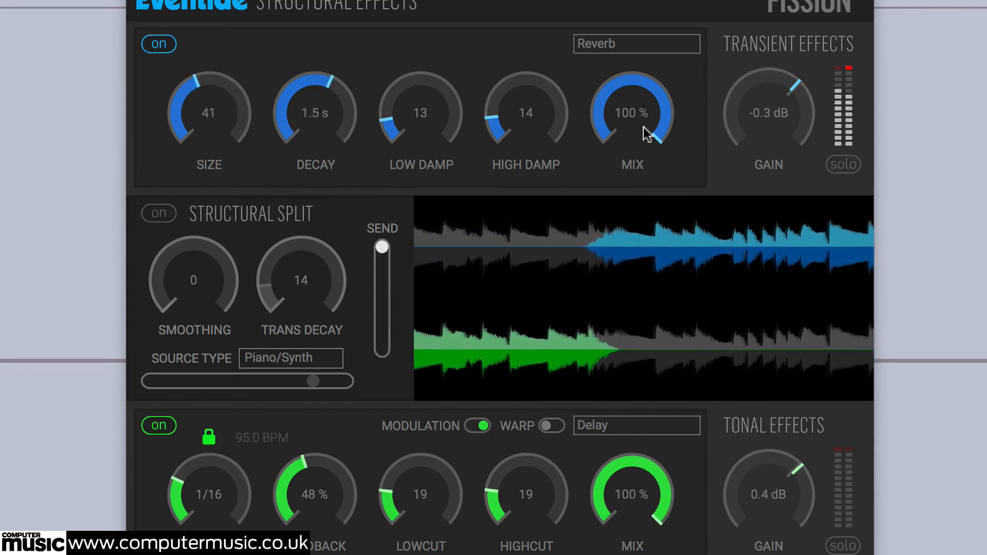
mouse_move(645, 130)
mouse_down()
mouse_move(650, 186)
mouse_move(649, 111)
mouse_up()
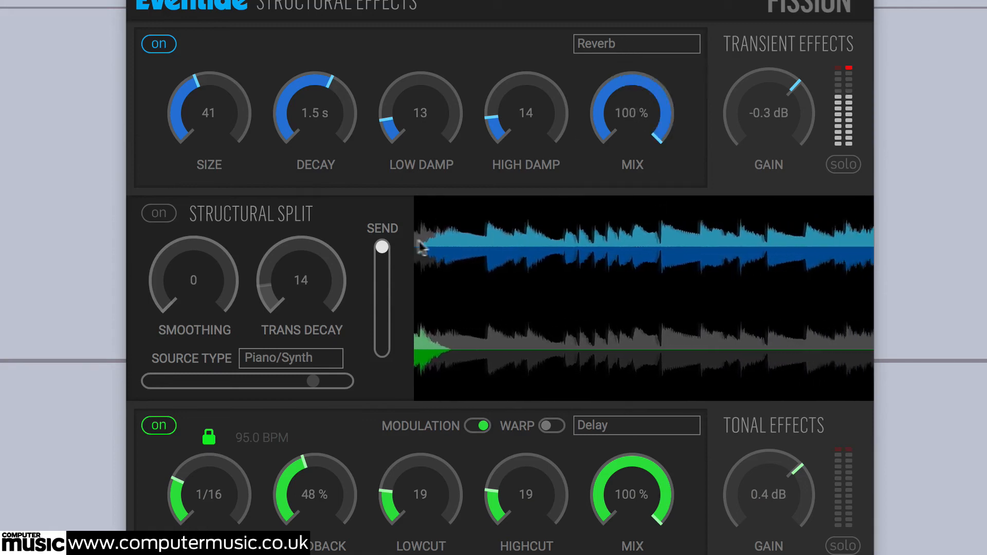
Sweep the send down to the tonal Delay and back up to the transient Reverb, and raise the Reverb's Decay and Size
drag(383, 248, 391, 296)
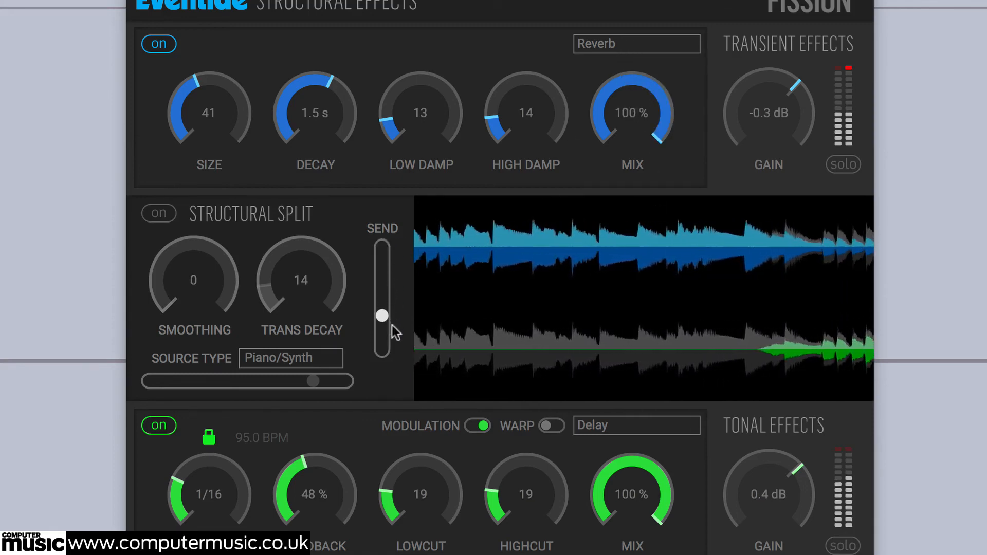
drag(393, 362, 402, 417)
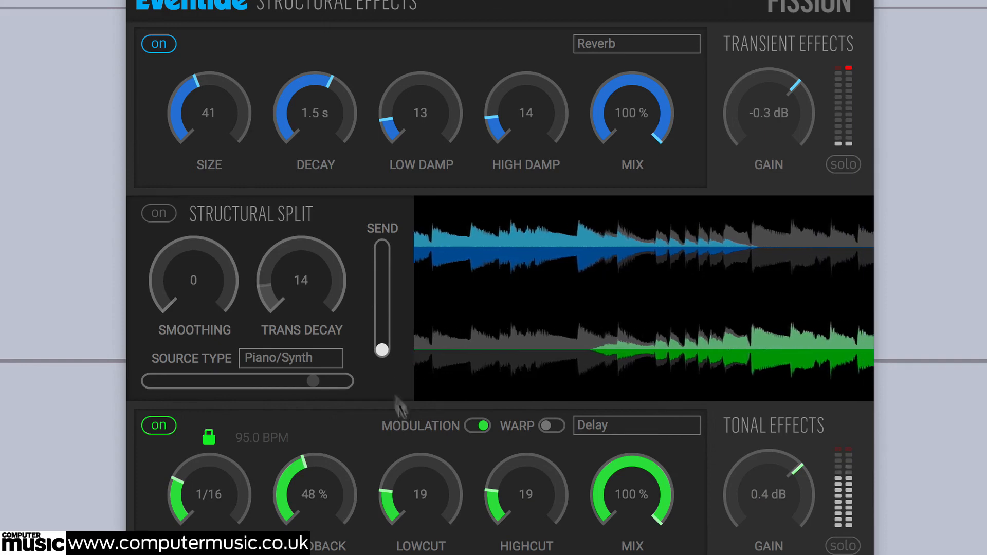
drag(381, 350, 399, 236)
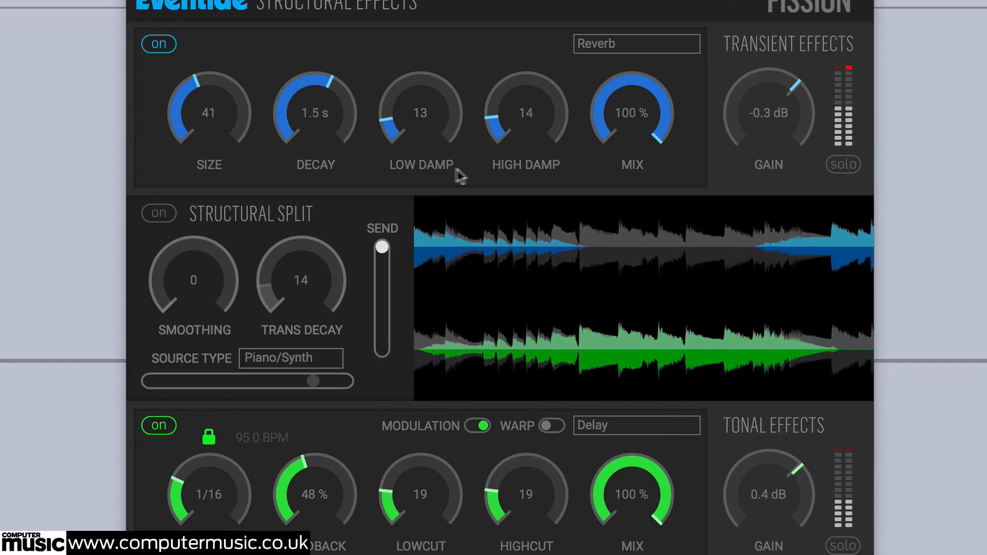
drag(337, 120, 335, 85)
drag(224, 103, 225, 67)
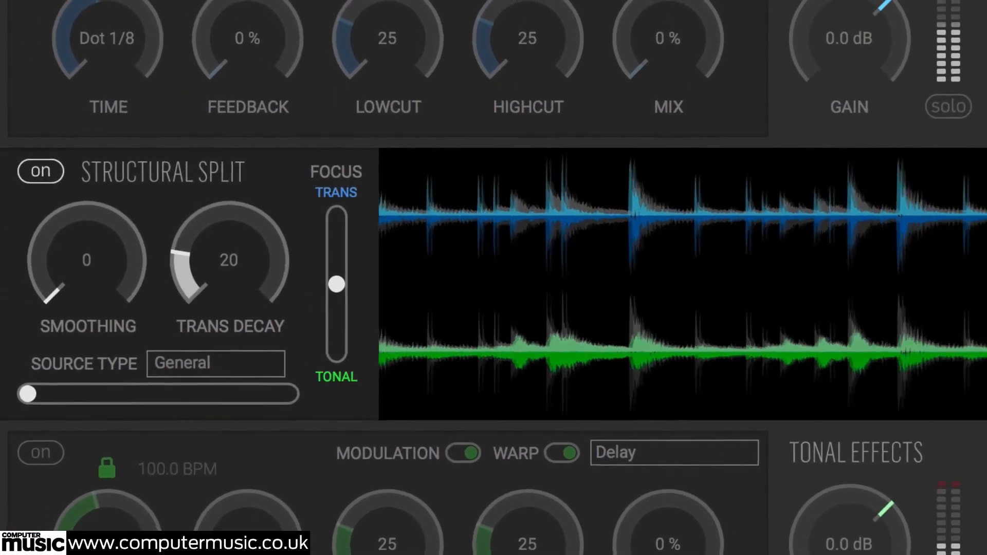
Switch the tonal effect from Delay to Tremolo
drag(792, 329, 727, 463)
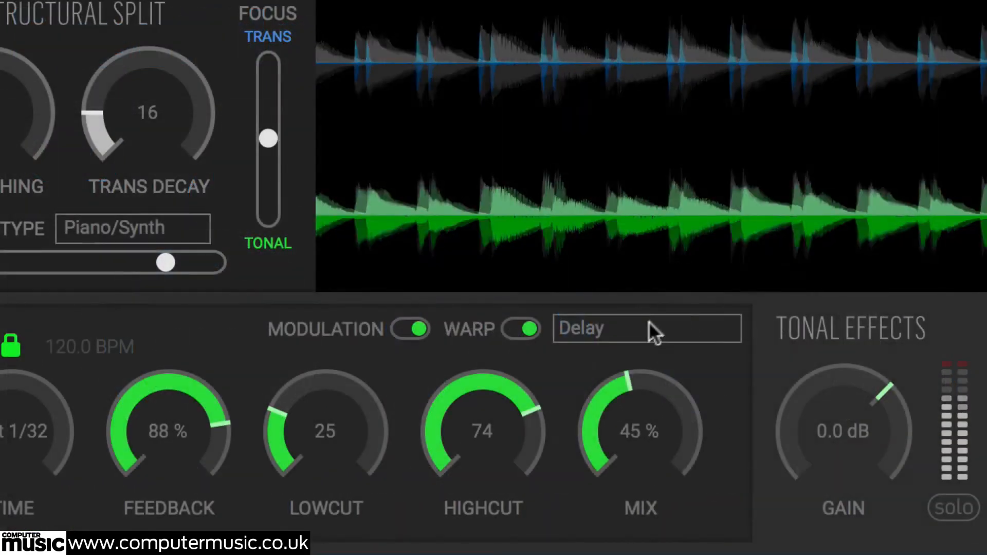
click(632, 328)
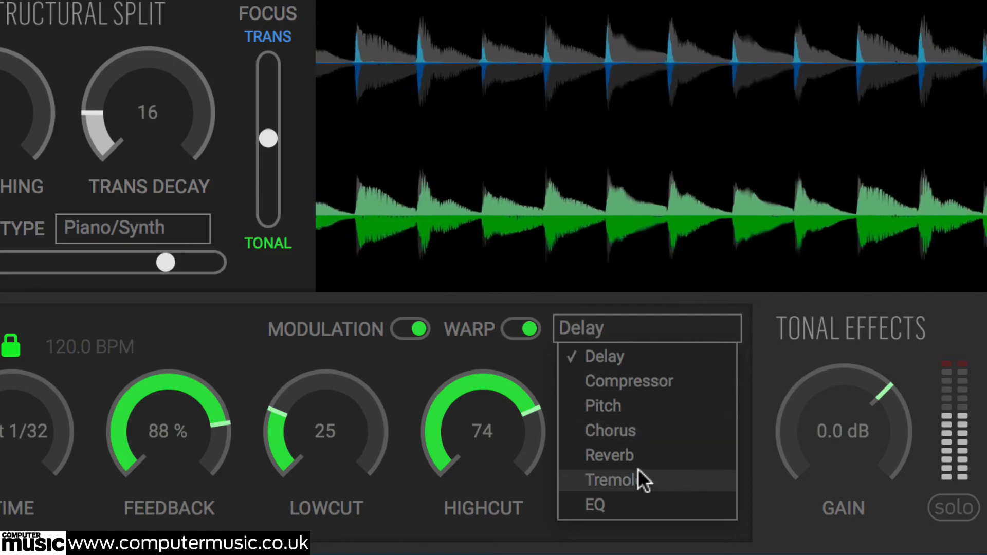
click(637, 471)
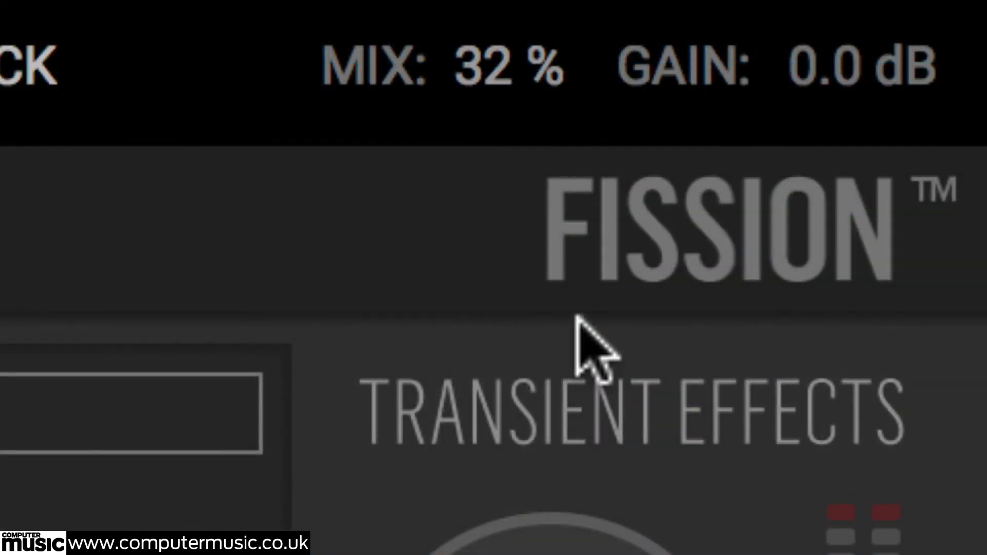